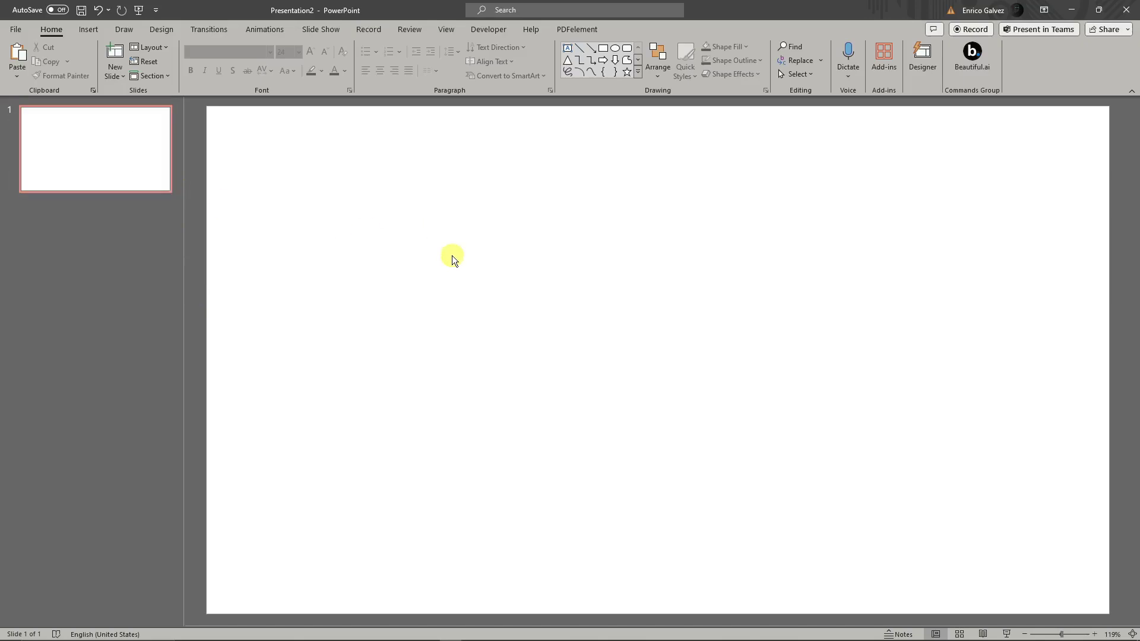
Add a vertical guide and a horizontal guide through the centre of the blank slide
right_click(600, 328)
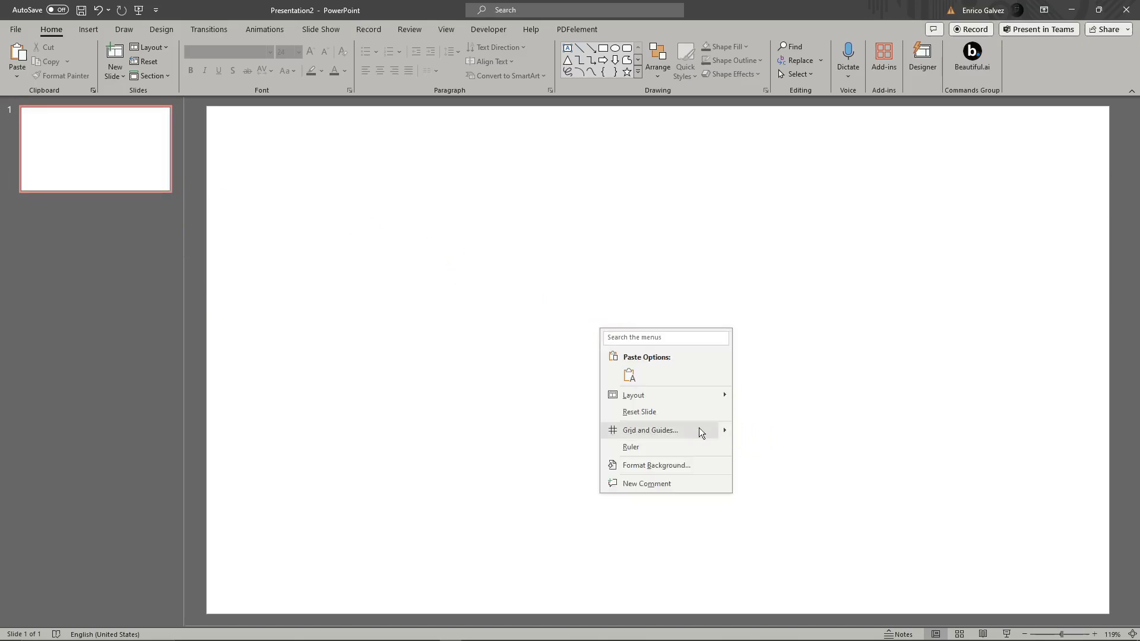
mouse_move(721, 431)
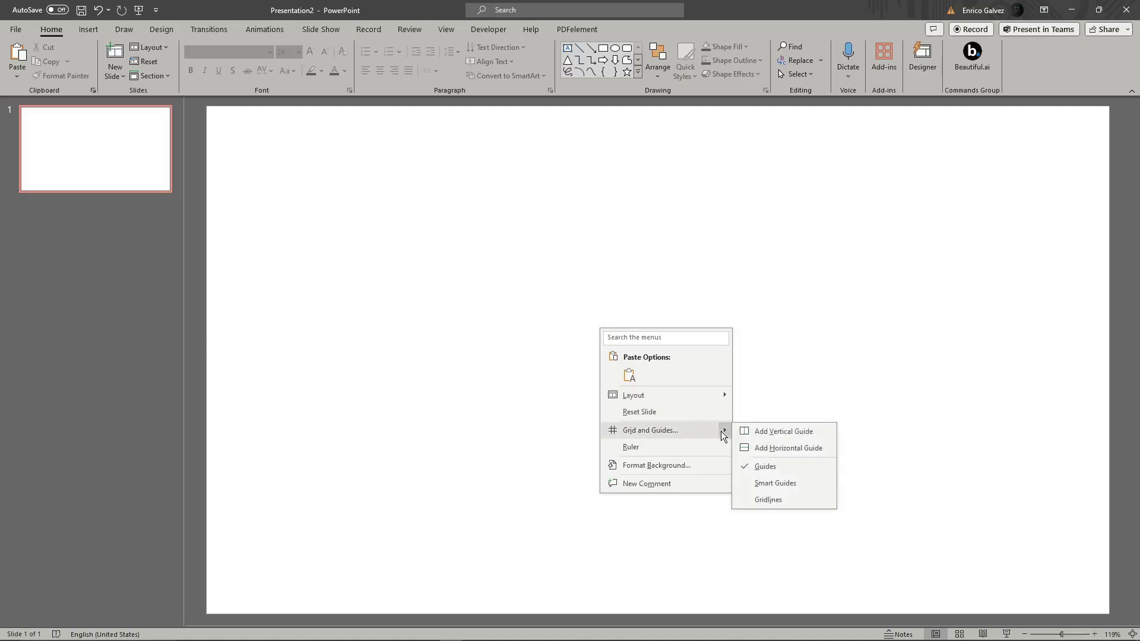
click(779, 433)
right_click(665, 354)
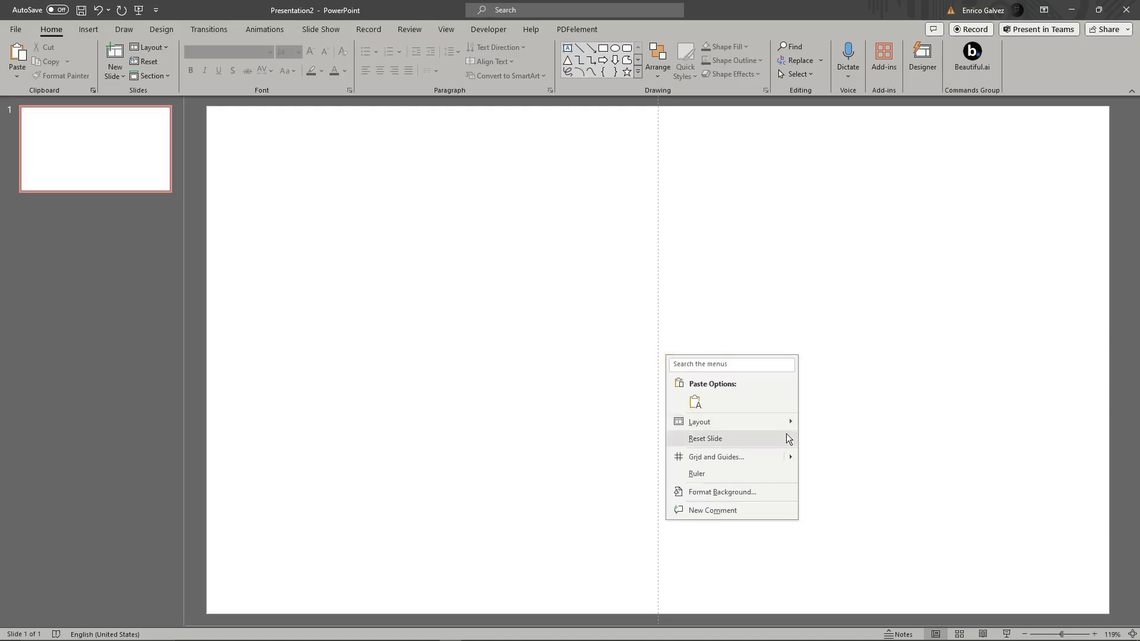
mouse_move(792, 456)
click(854, 476)
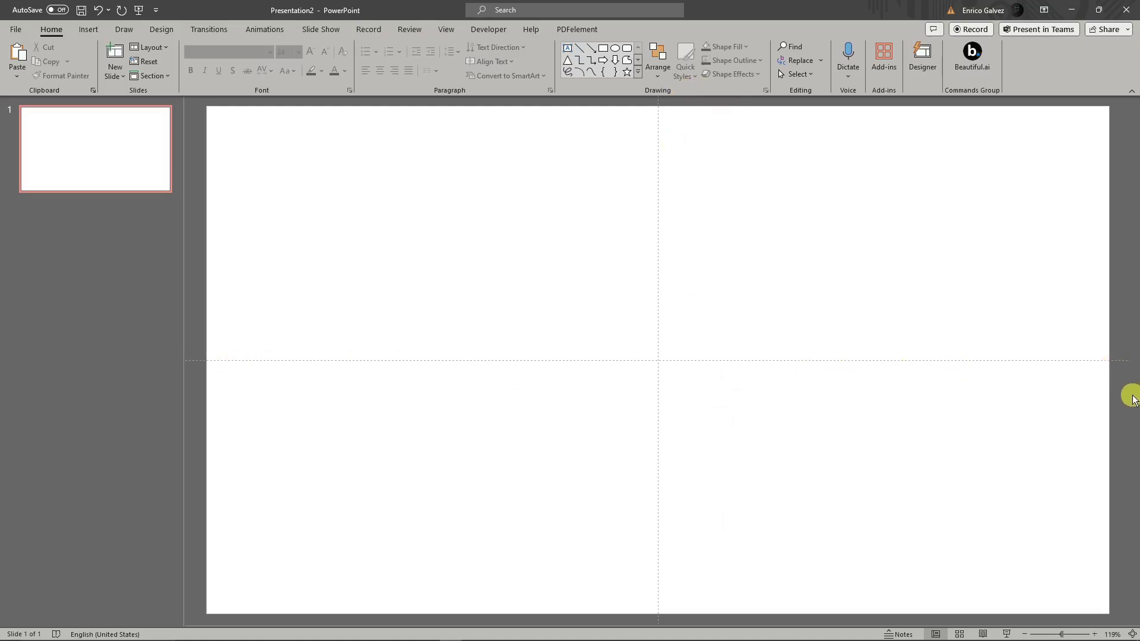
right_click(407, 261)
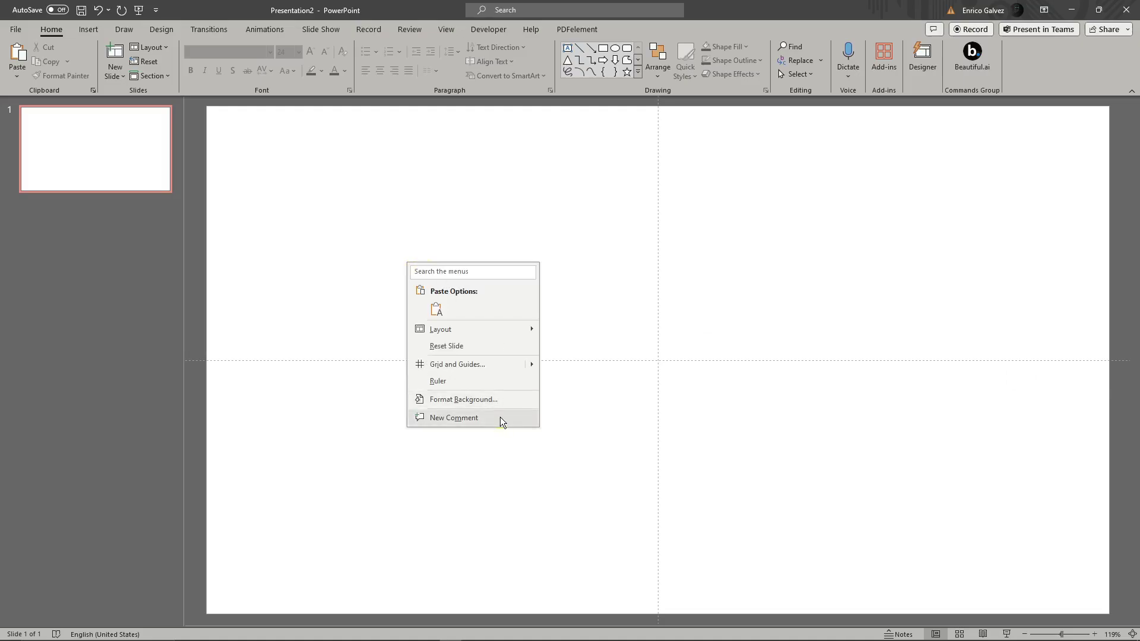
Switch the slide background to a gradient fill with black and red colour stops
click(499, 399)
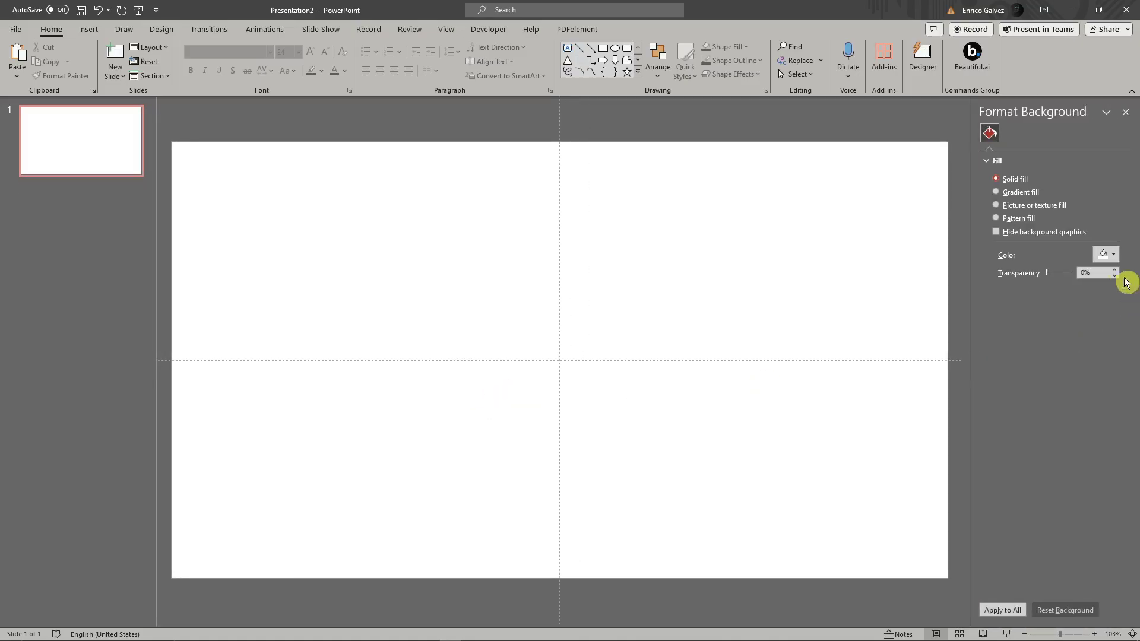
click(995, 192)
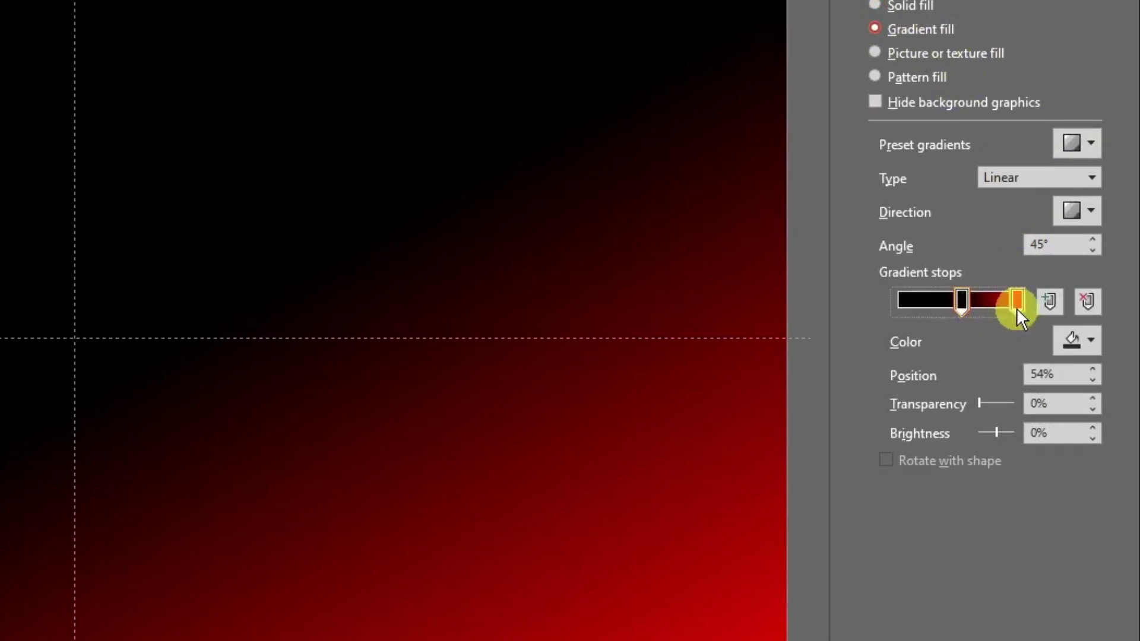
click(1017, 306)
click(967, 311)
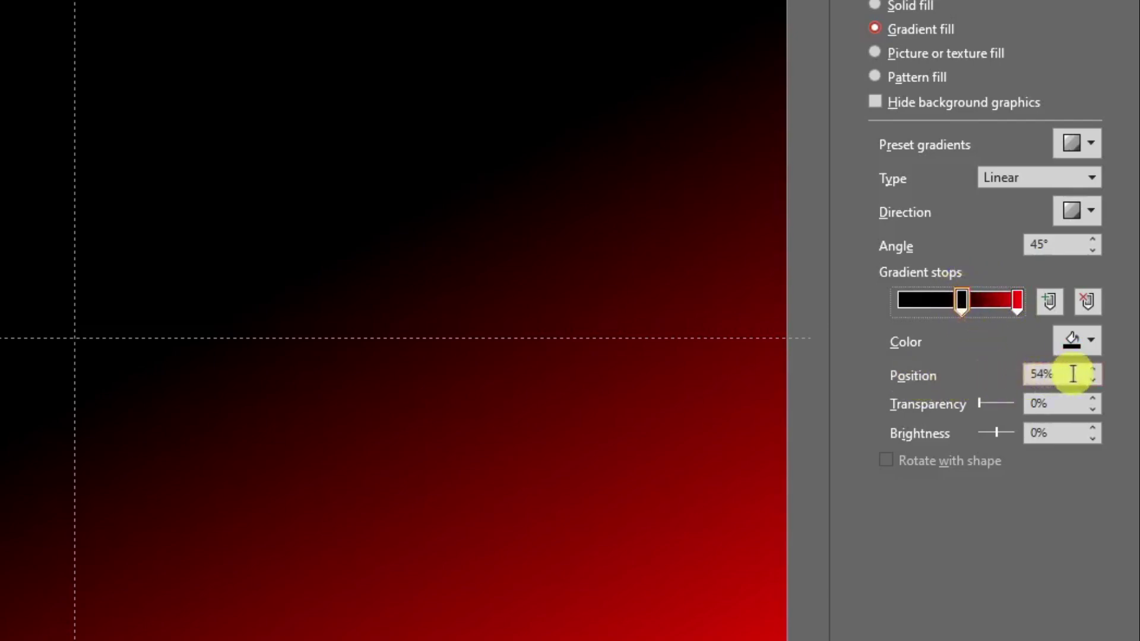
click(1017, 305)
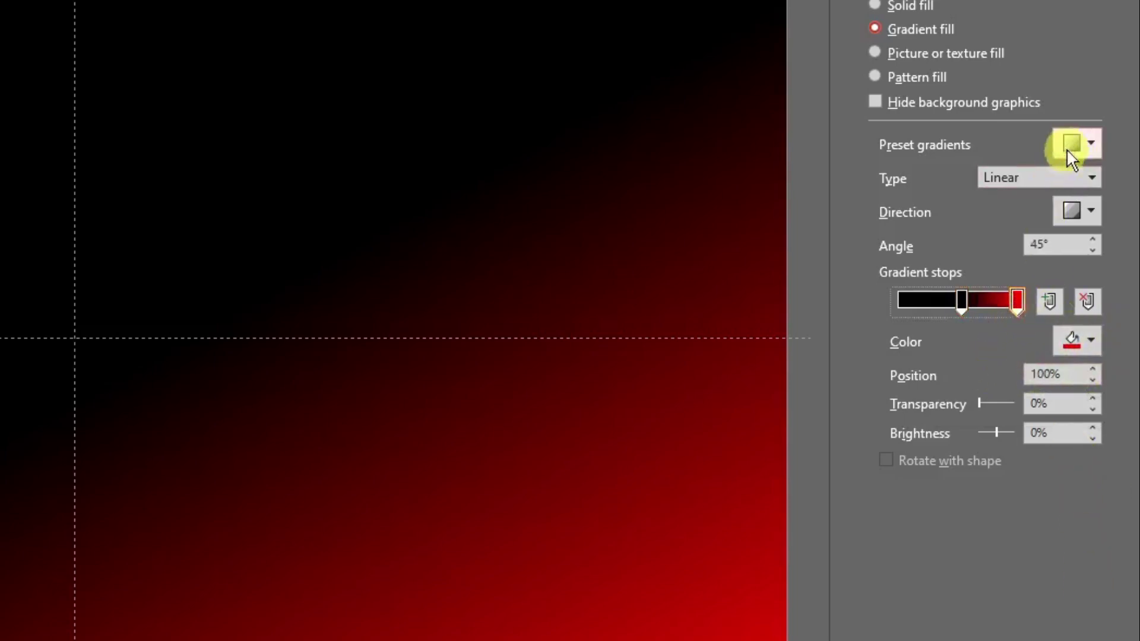
Set the gradient direction to run from top-left to bottom-right
click(1091, 144)
click(1093, 144)
click(1090, 211)
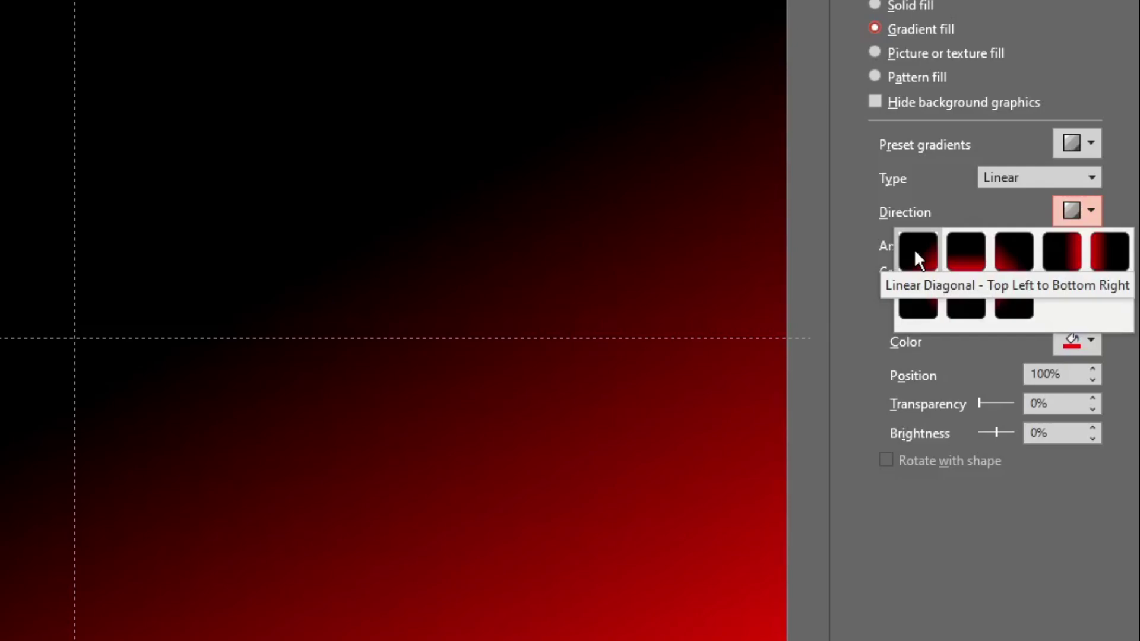
click(917, 250)
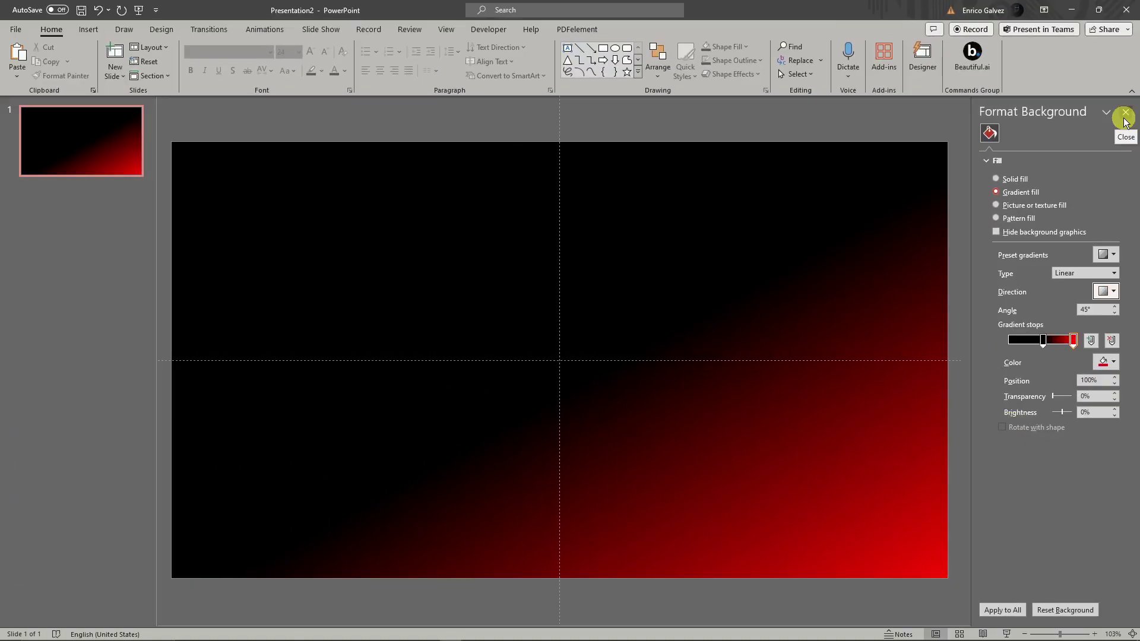
click(1125, 114)
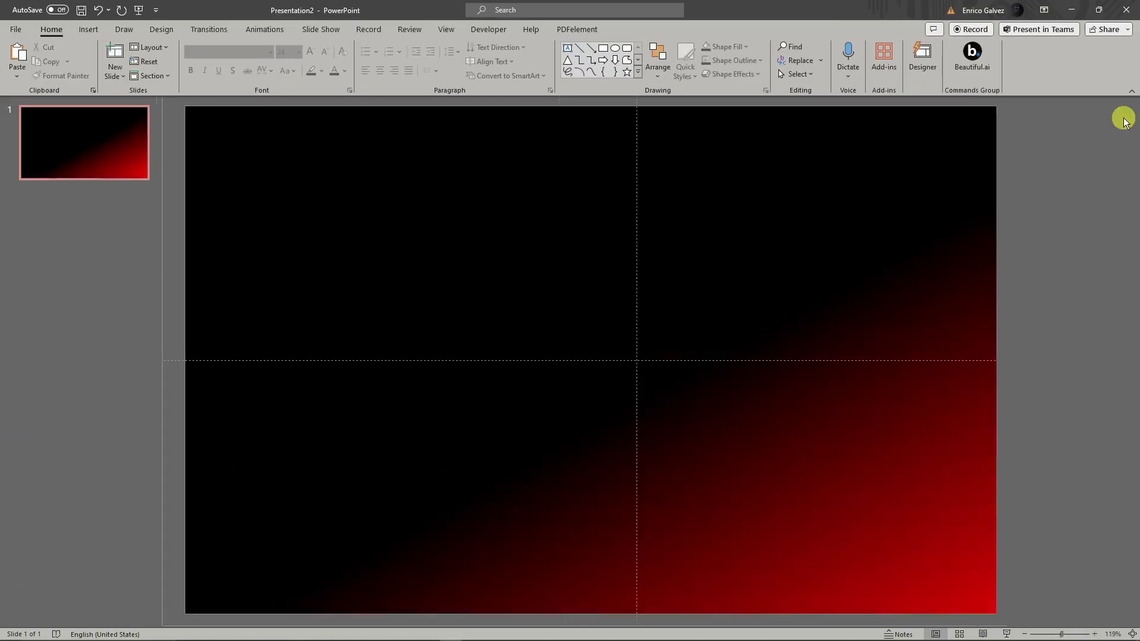
Draw a 2.97" × 4.84" rounded rectangle in the lower-right quarter and remove its outline
click(86, 29)
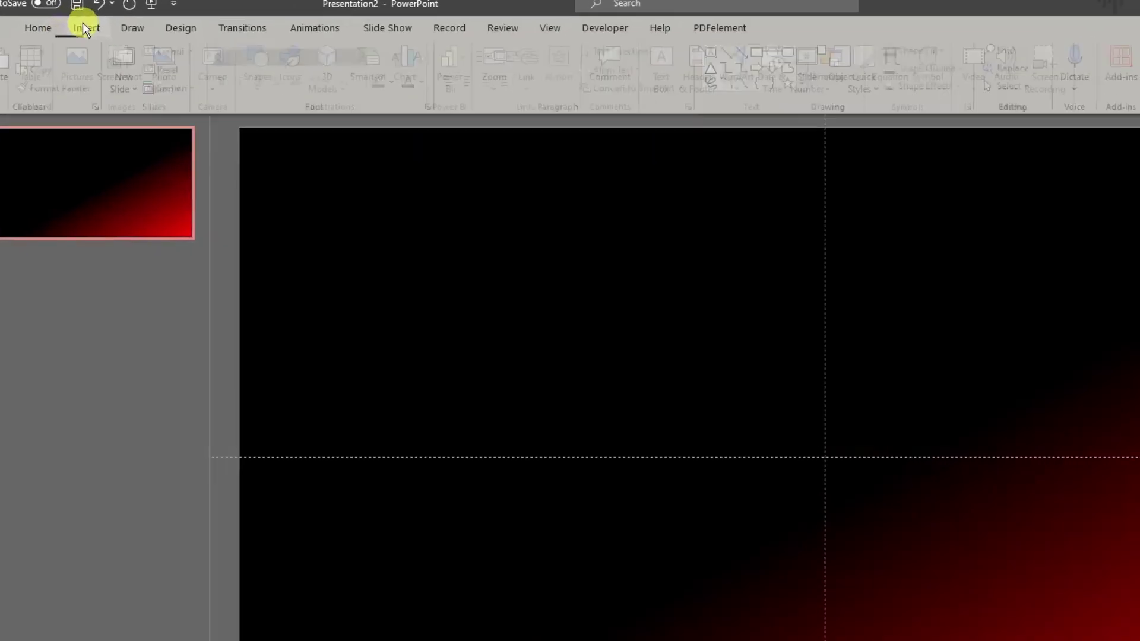
click(226, 67)
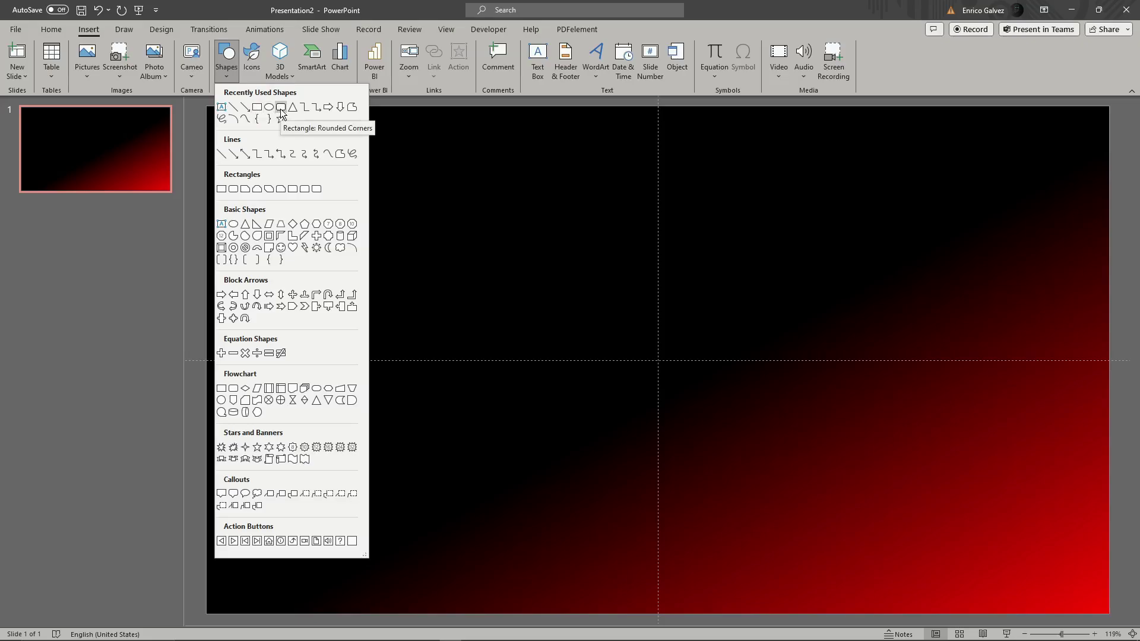
click(281, 110)
drag(767, 342, 1094, 543)
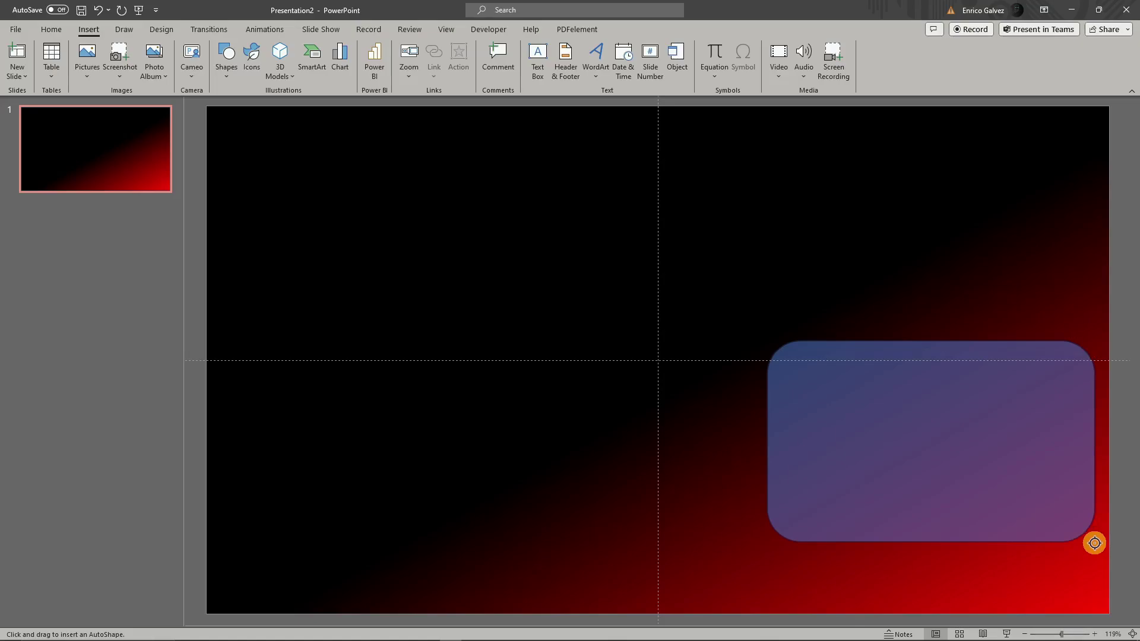
drag(1094, 543, 1094, 543)
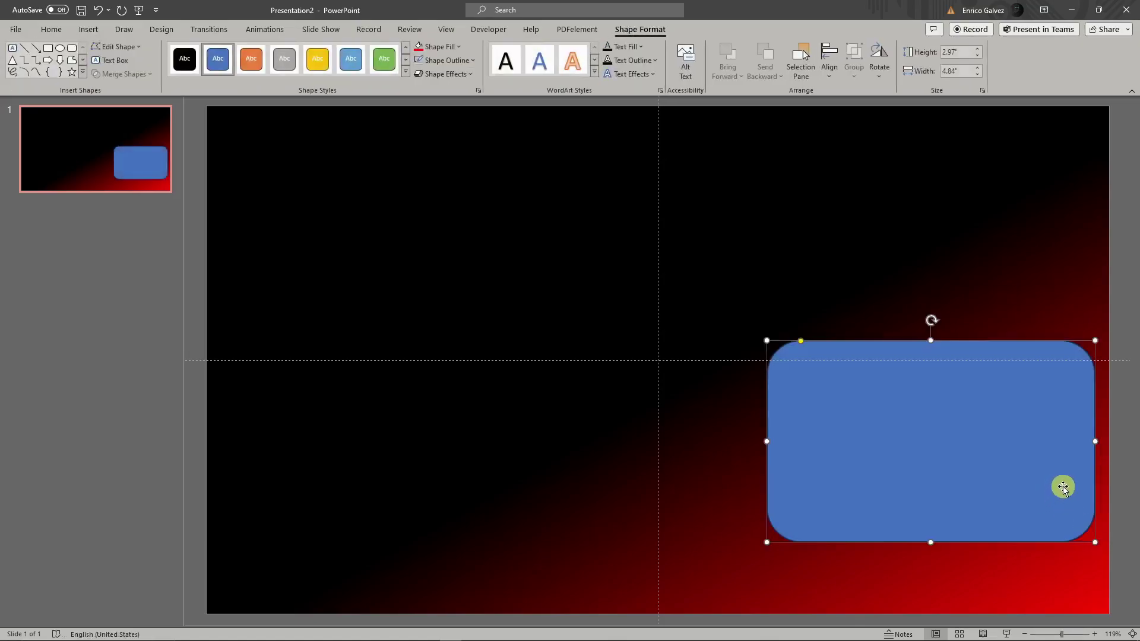
drag(1020, 429, 982, 425)
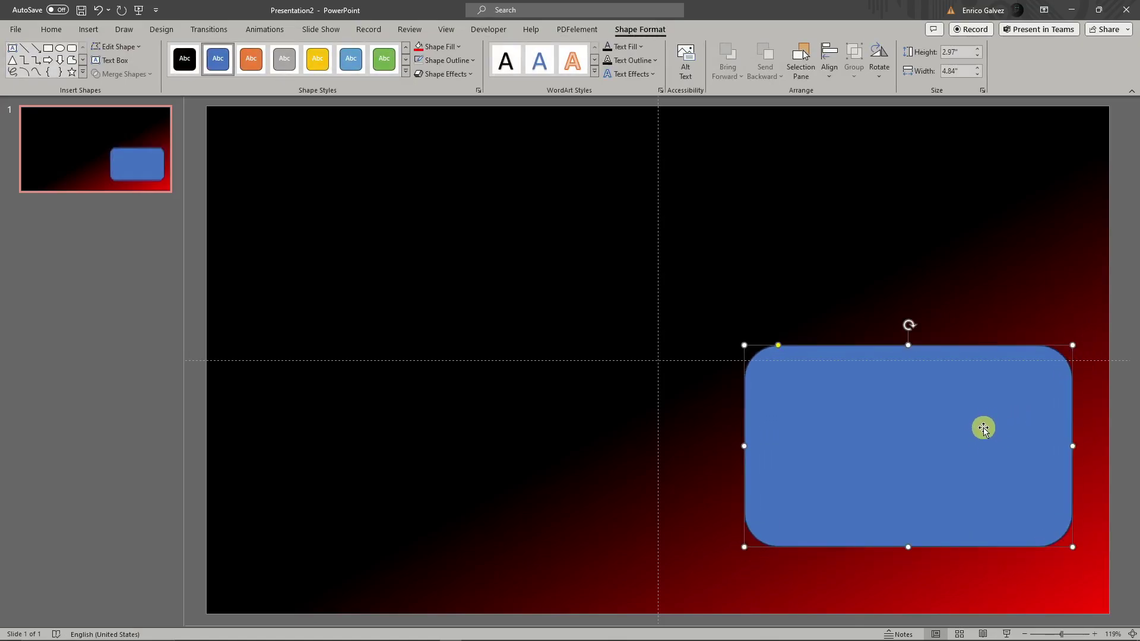
click(472, 65)
click(444, 190)
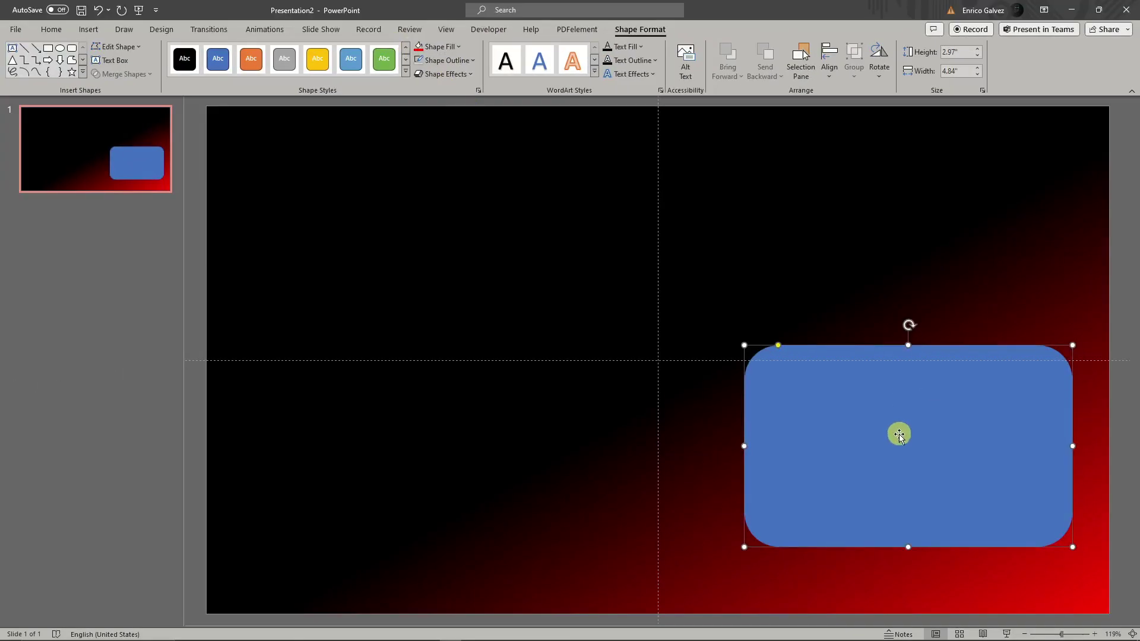
Fill the rounded rectangle with Dark Red
right_click(898, 432)
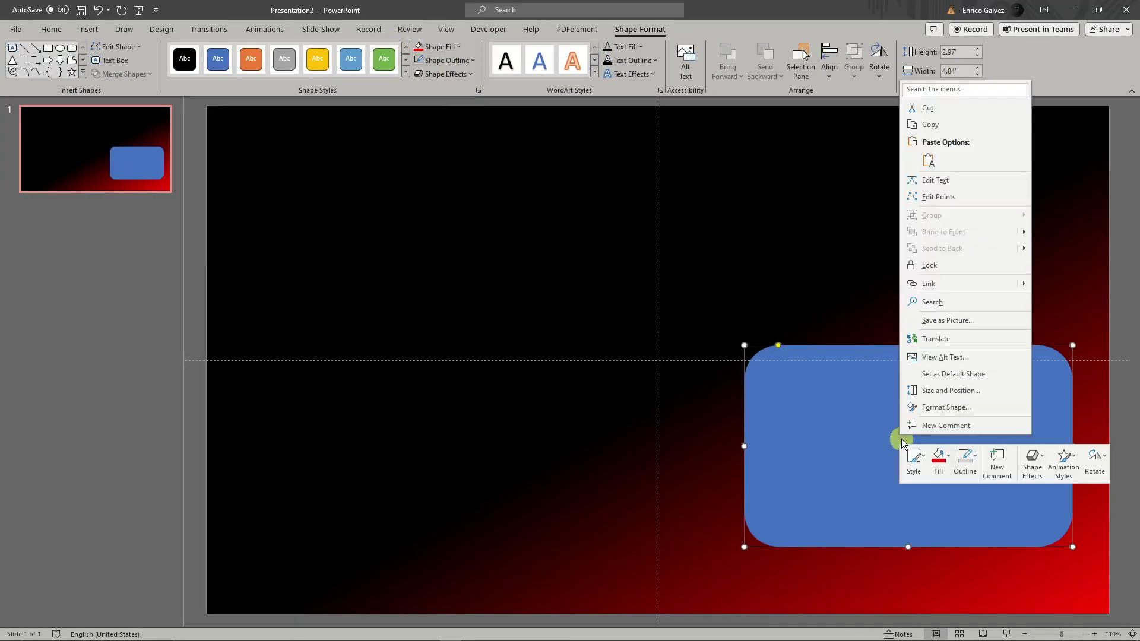
click(1093, 506)
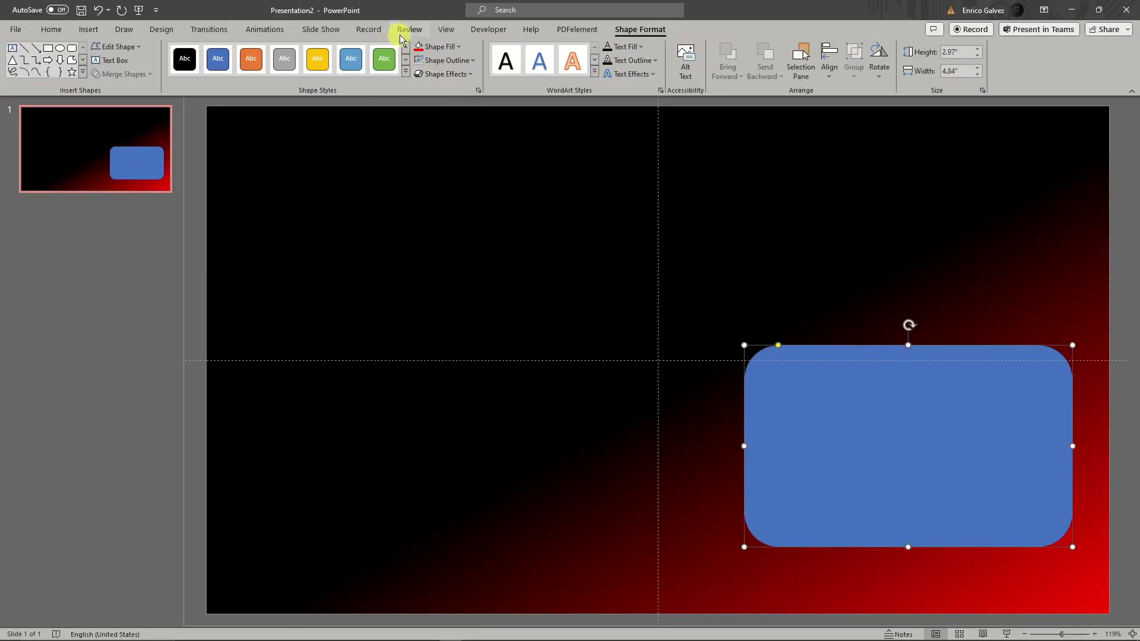
click(442, 47)
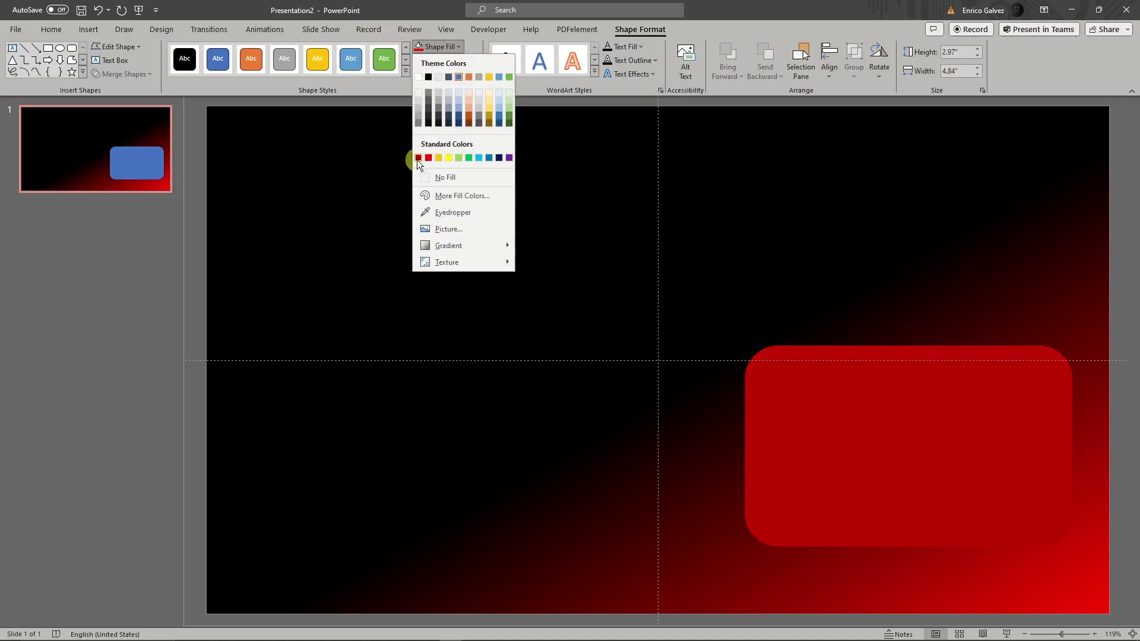
click(418, 158)
drag(962, 443, 921, 428)
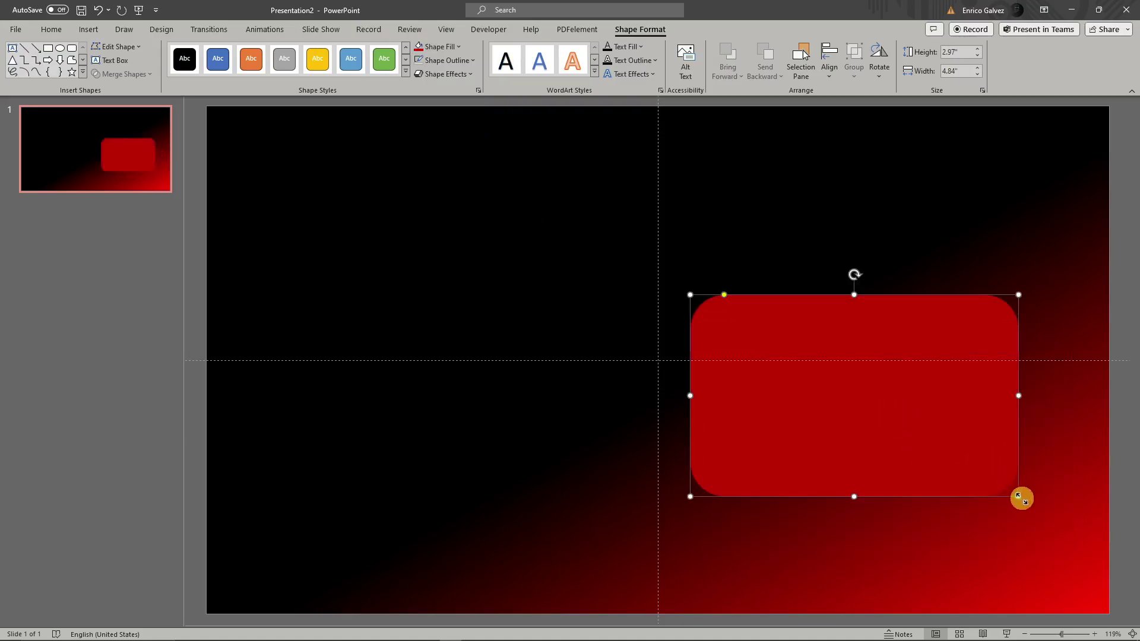
Resize the rectangle to 3.48" high by 4.14" wide, positioned in the lower-right quarter
drag(1018, 496, 963, 529)
drag(920, 467, 997, 466)
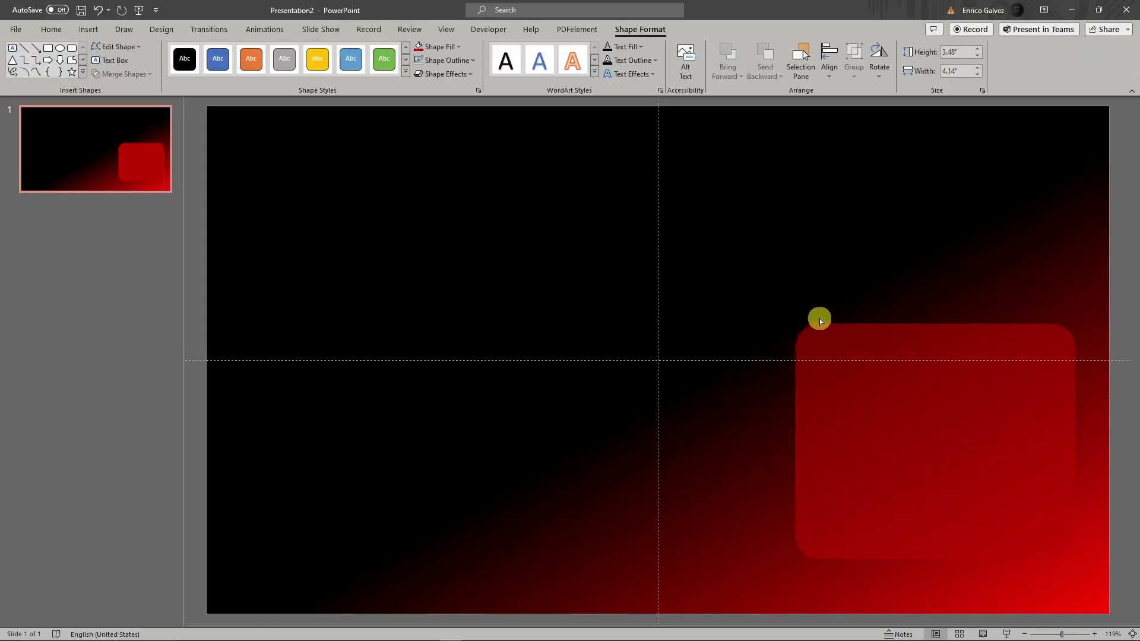
click(817, 320)
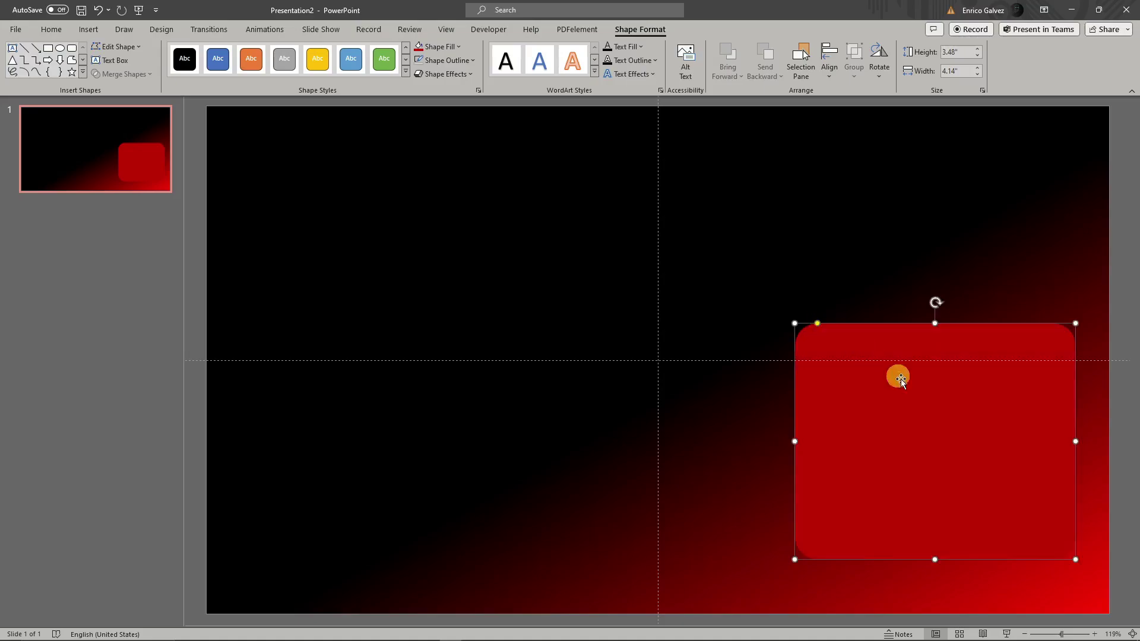
mouse_move(944, 432)
mouse_down()
mouse_move(936, 468)
mouse_move(947, 426)
mouse_up()
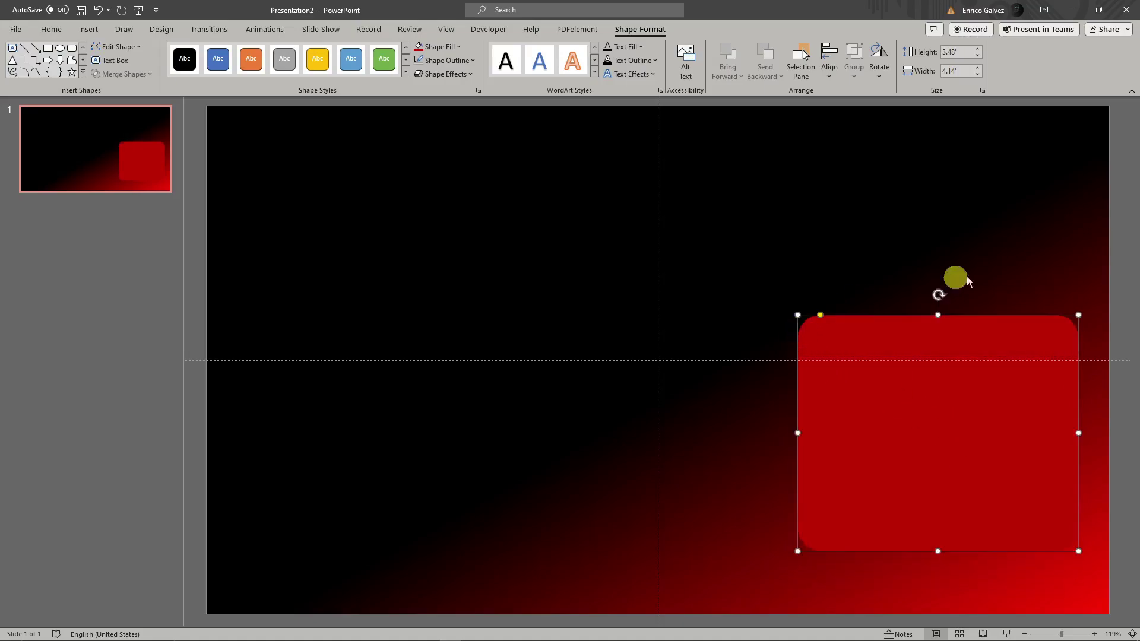
drag(1028, 451, 1013, 469)
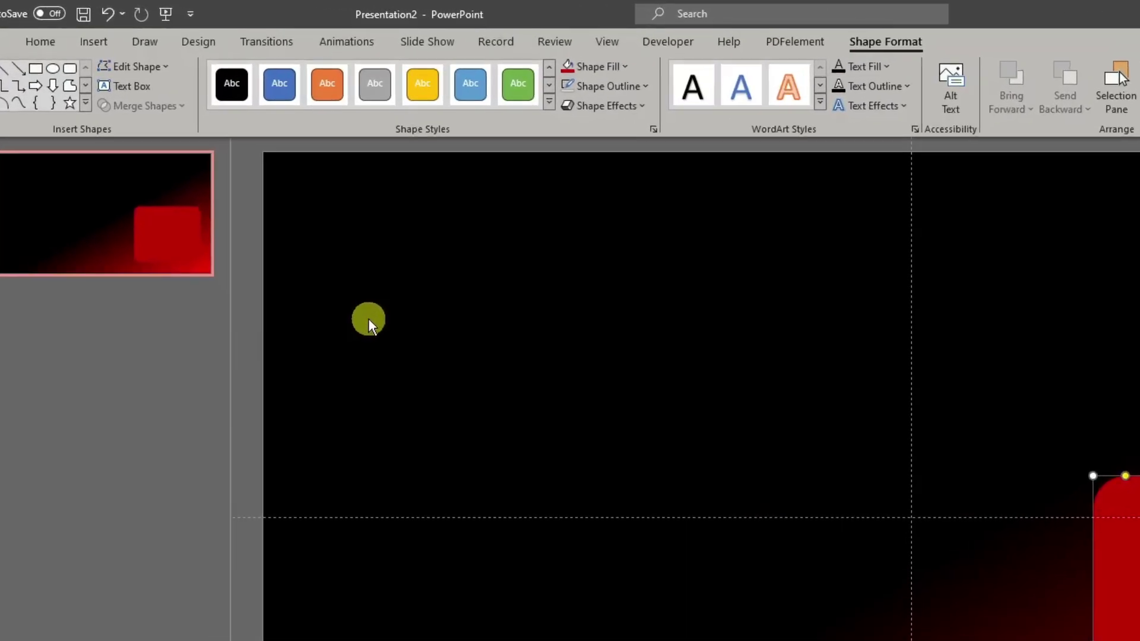
Add a text box containing the letter S inside the red rectangle
click(93, 41)
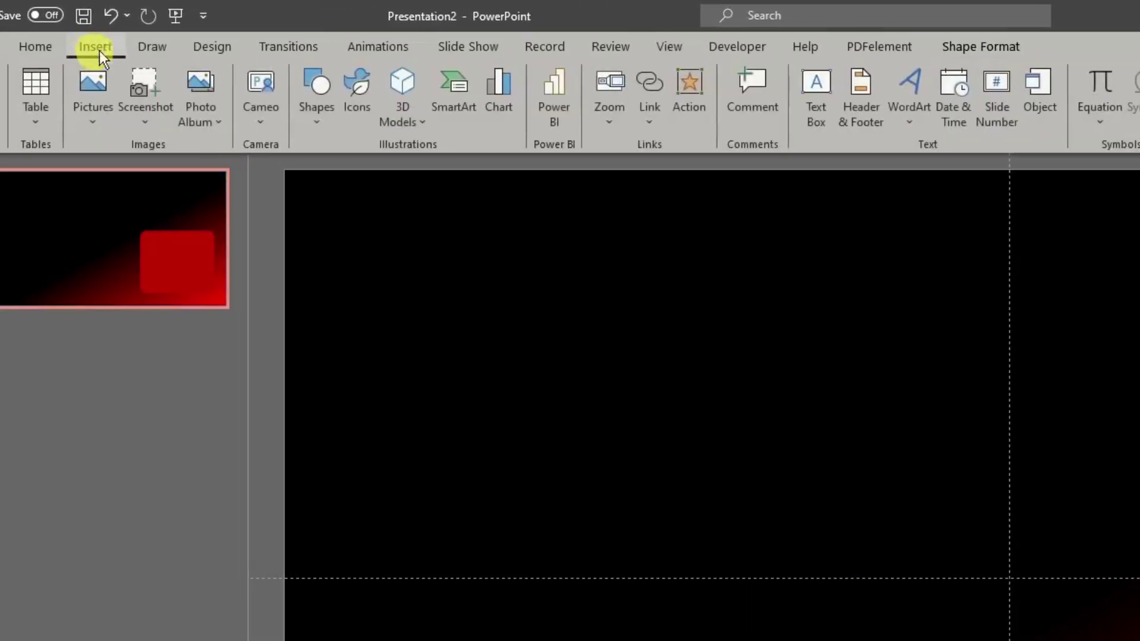
click(817, 95)
drag(884, 410, 993, 491)
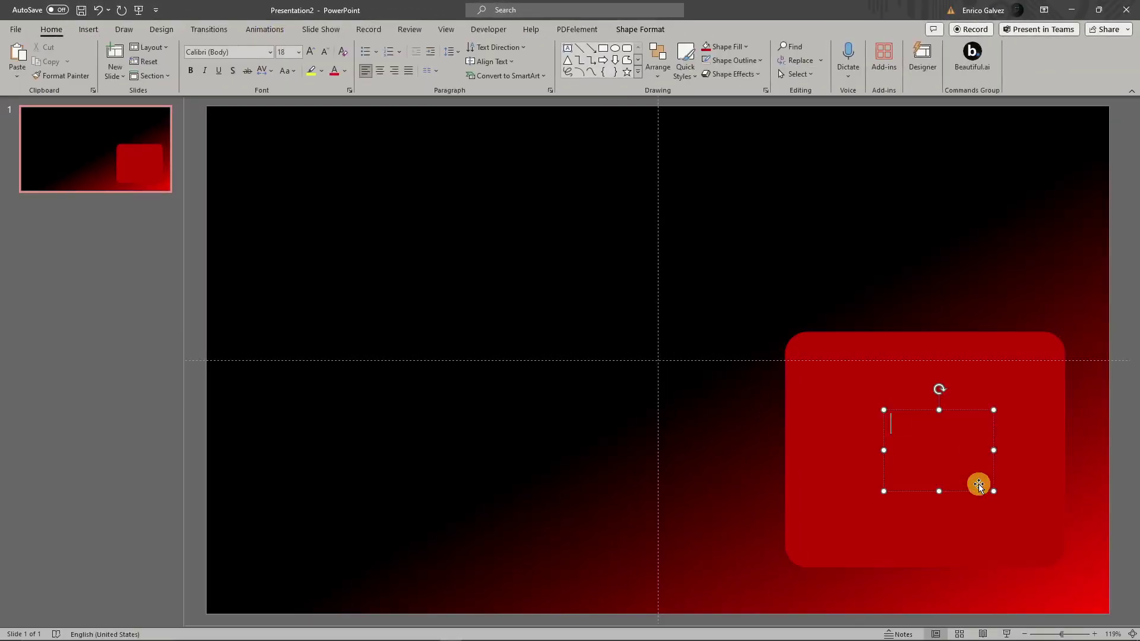
text(S)
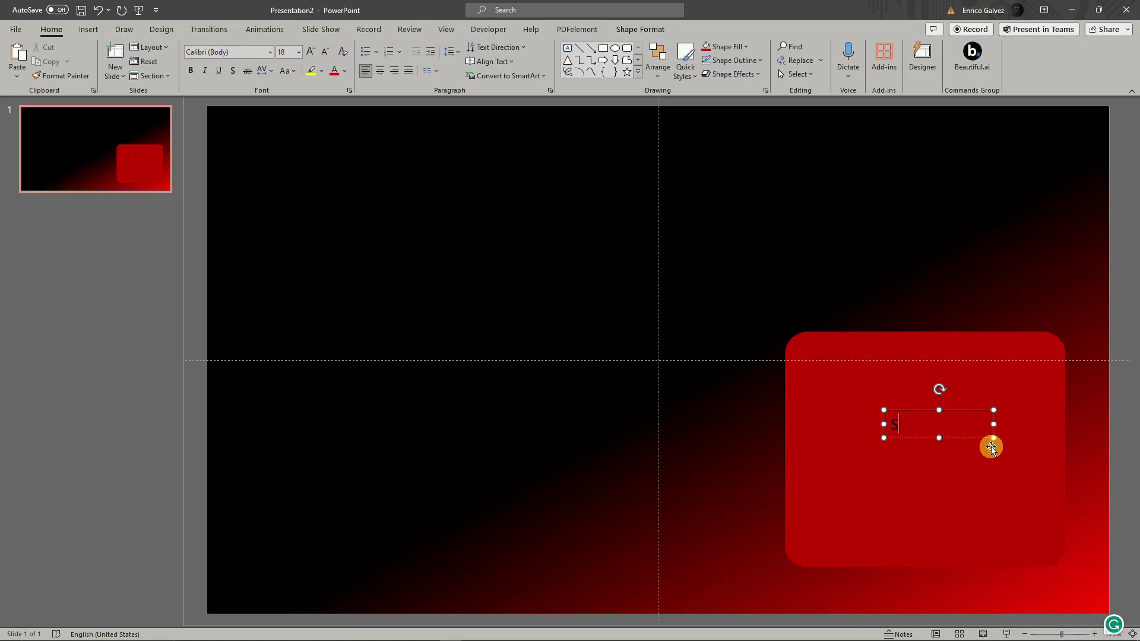
mouse_move(971, 434)
mouse_down()
mouse_move(870, 420)
mouse_move(977, 447)
mouse_move(952, 447)
mouse_up()
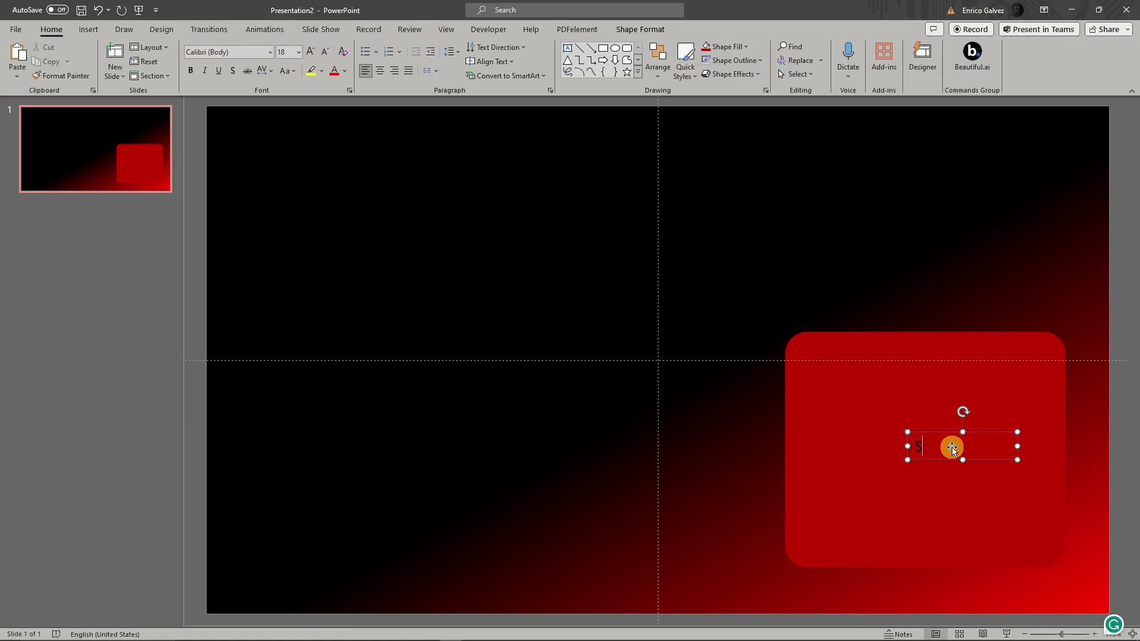
Enlarge the S to 199 point and centre it on the red tile
click(298, 53)
click(295, 379)
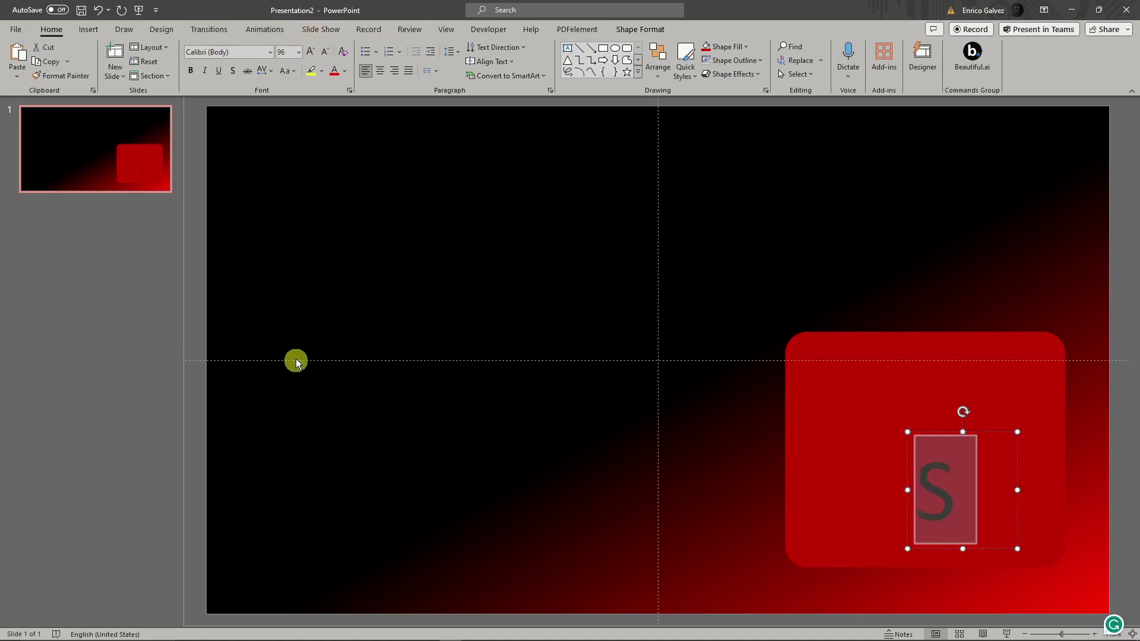
click(310, 53)
click(310, 52)
click(310, 52)
click(310, 53)
click(310, 52)
click(310, 52)
click(310, 53)
click(310, 52)
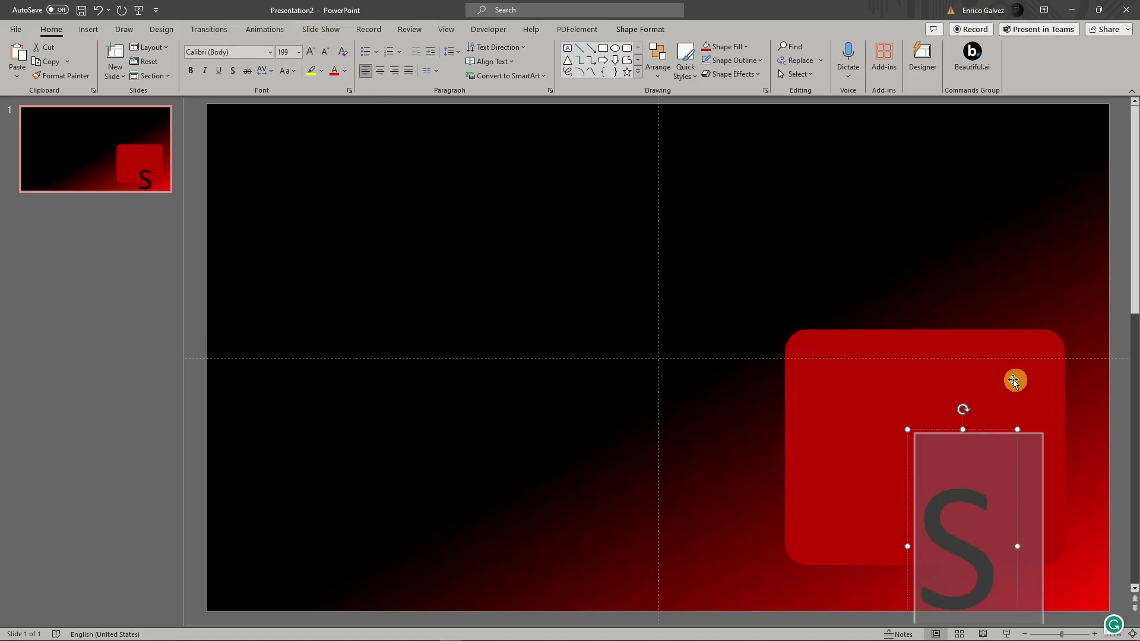
drag(978, 428, 946, 332)
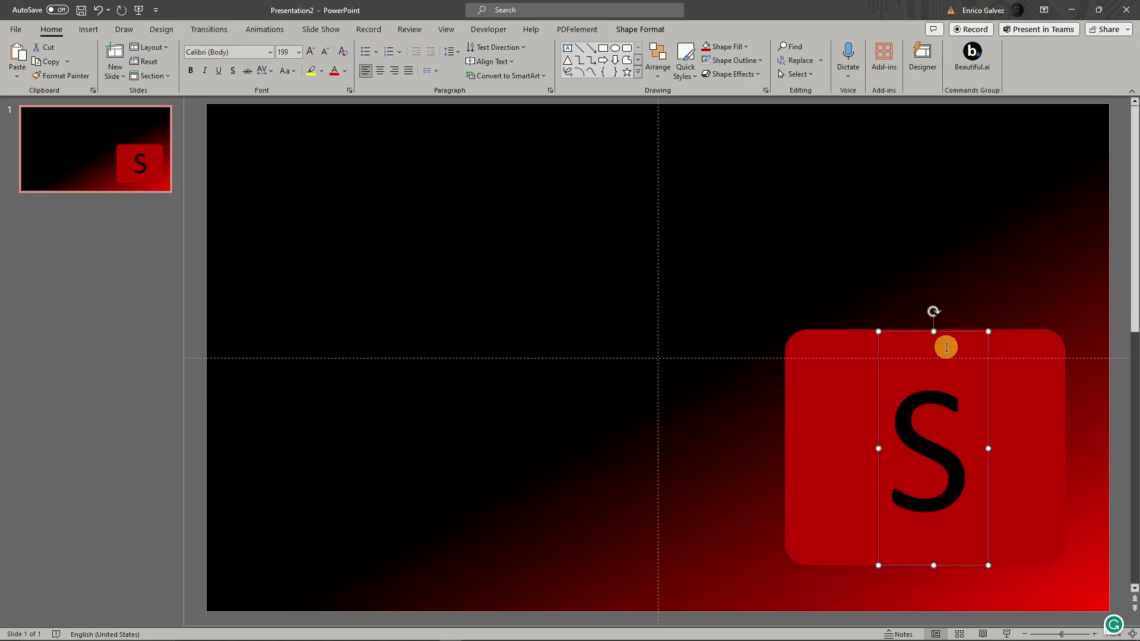
Set the S in ADLaM Display font and colour it white
click(270, 53)
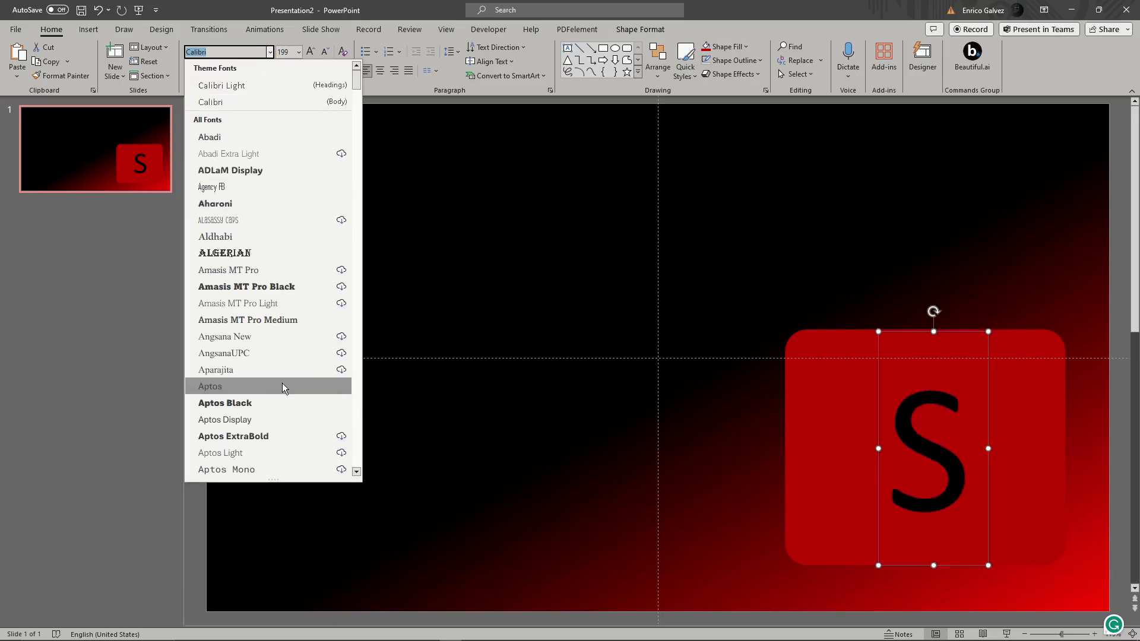
click(287, 171)
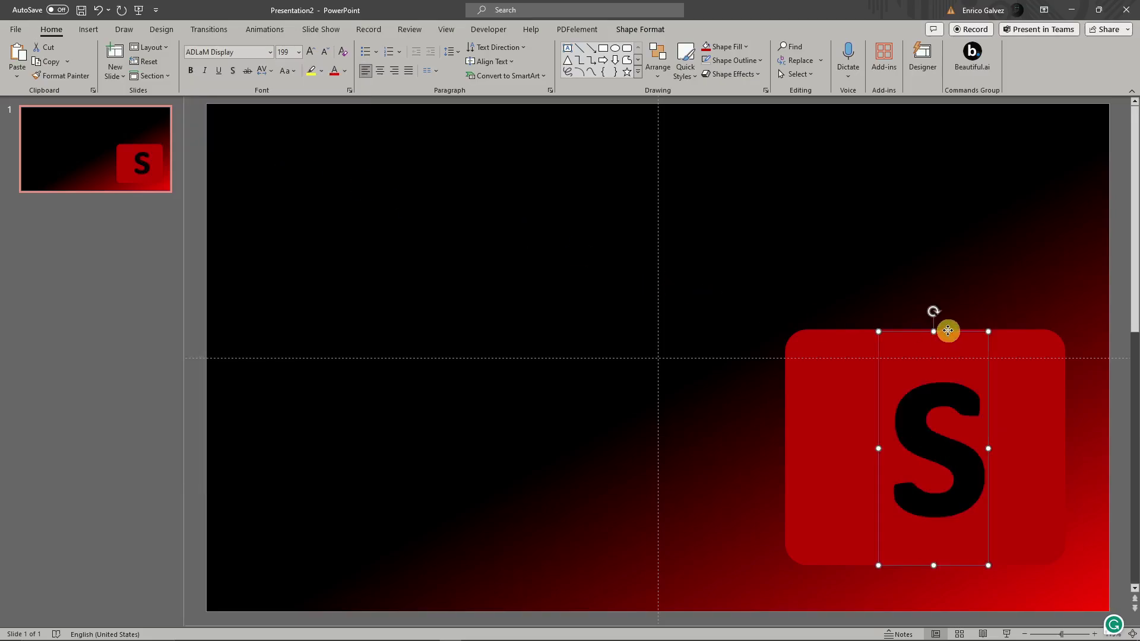
drag(947, 330, 932, 324)
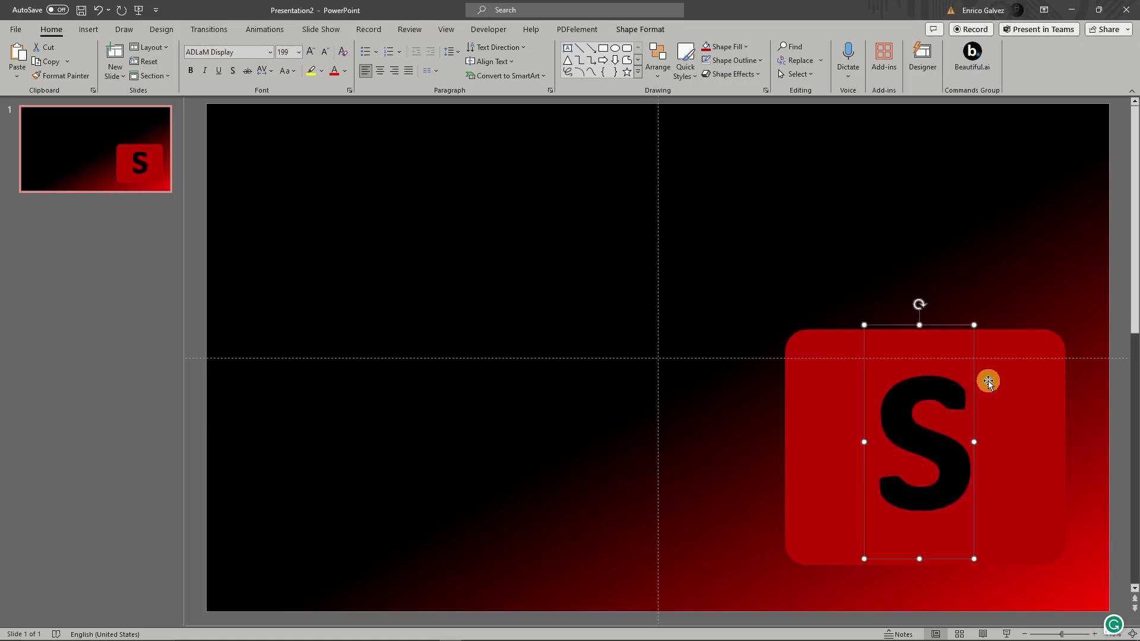
click(345, 71)
click(334, 101)
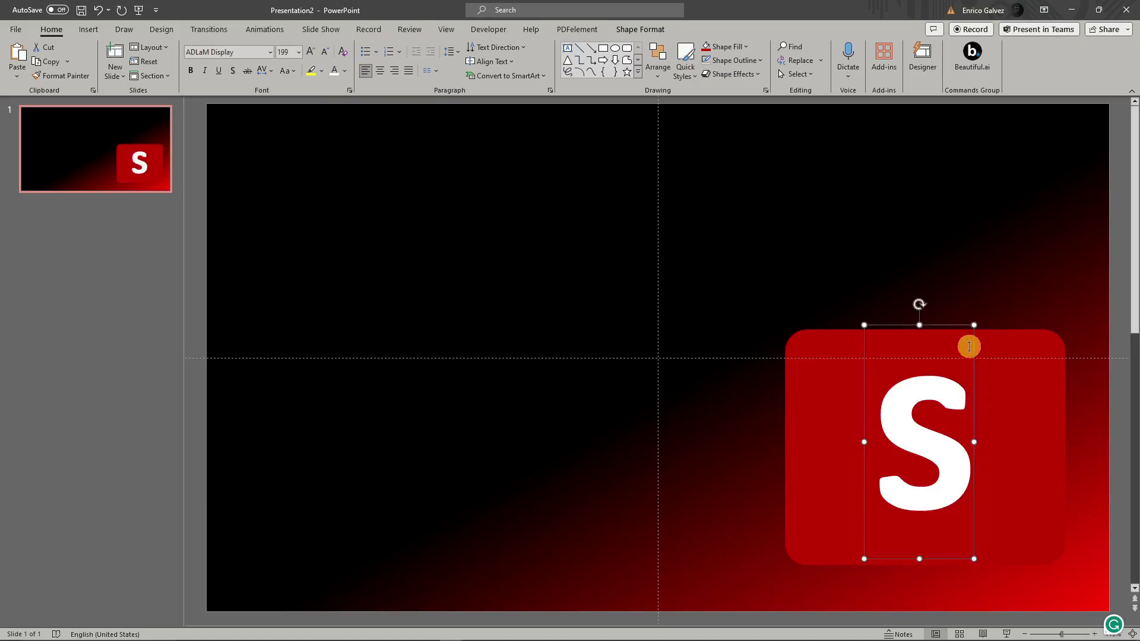
click(756, 410)
drag(716, 308, 1078, 564)
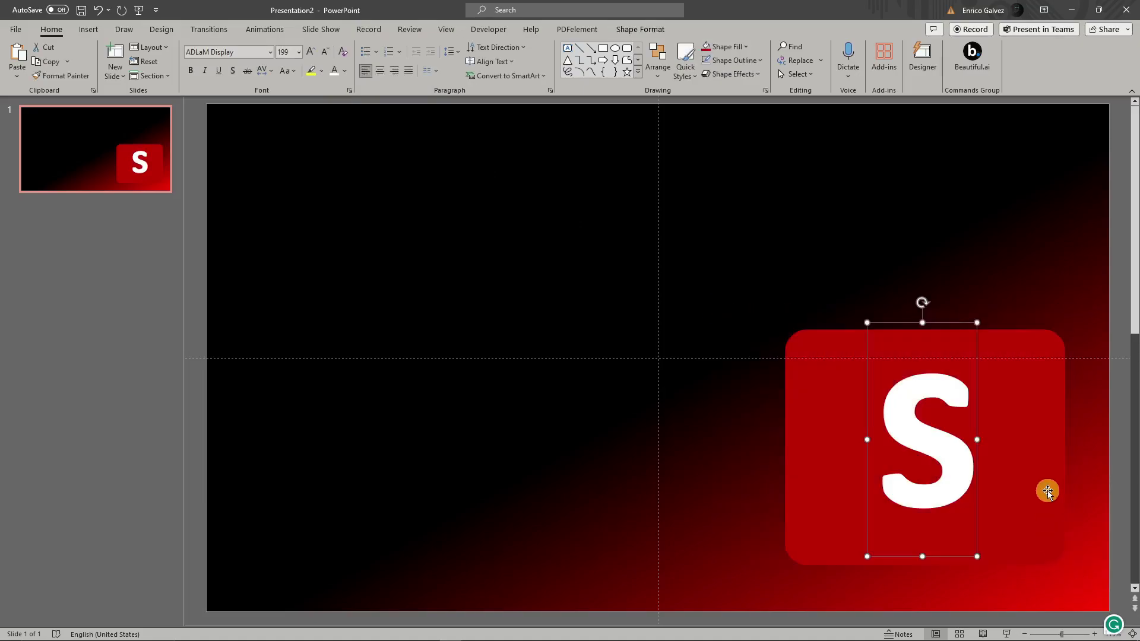
Group the S with its red tile and nudge the group into place
right_click(841, 420)
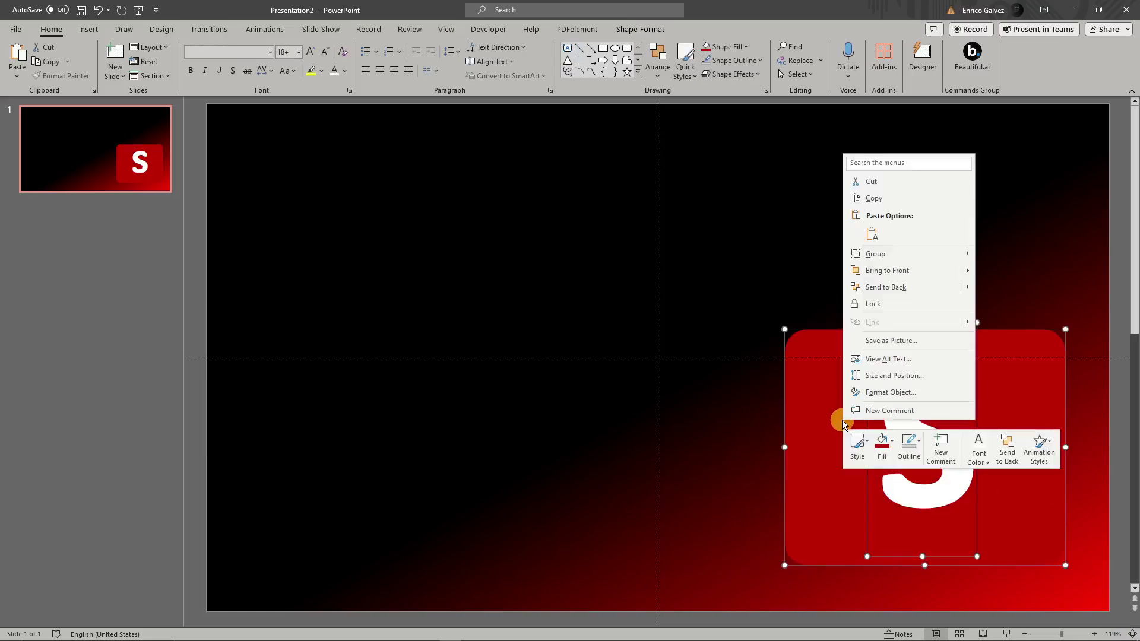
mouse_move(942, 258)
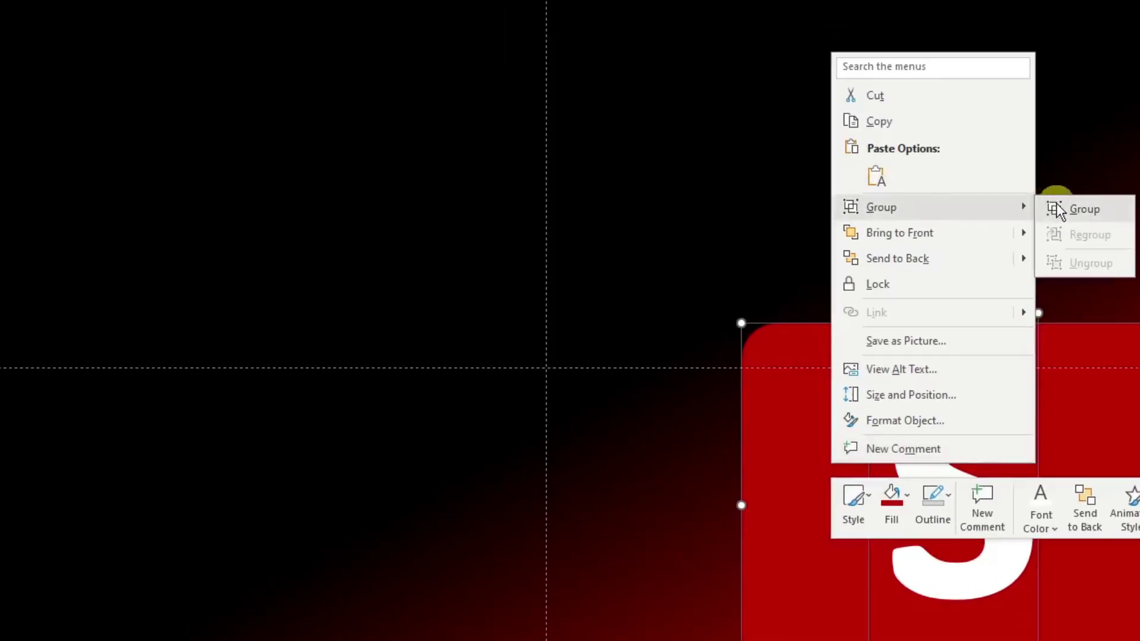
click(1086, 189)
click(648, 512)
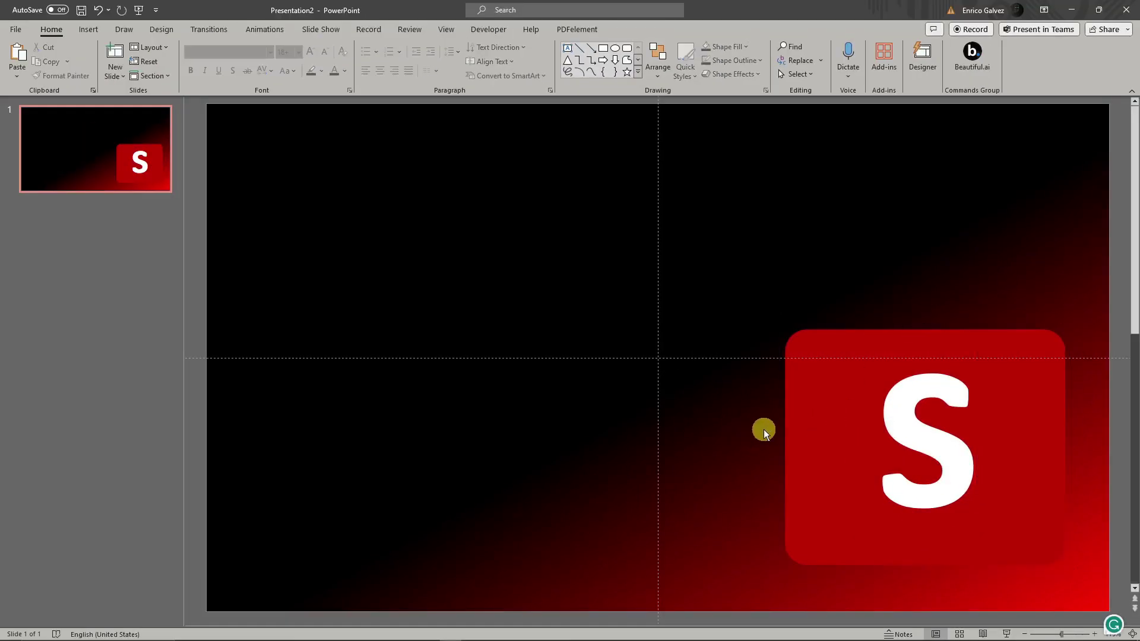
mouse_move(982, 318)
mouse_down()
mouse_move(857, 255)
mouse_move(1023, 308)
mouse_move(1000, 270)
mouse_move(972, 303)
mouse_up()
click(719, 431)
click(980, 321)
click(718, 437)
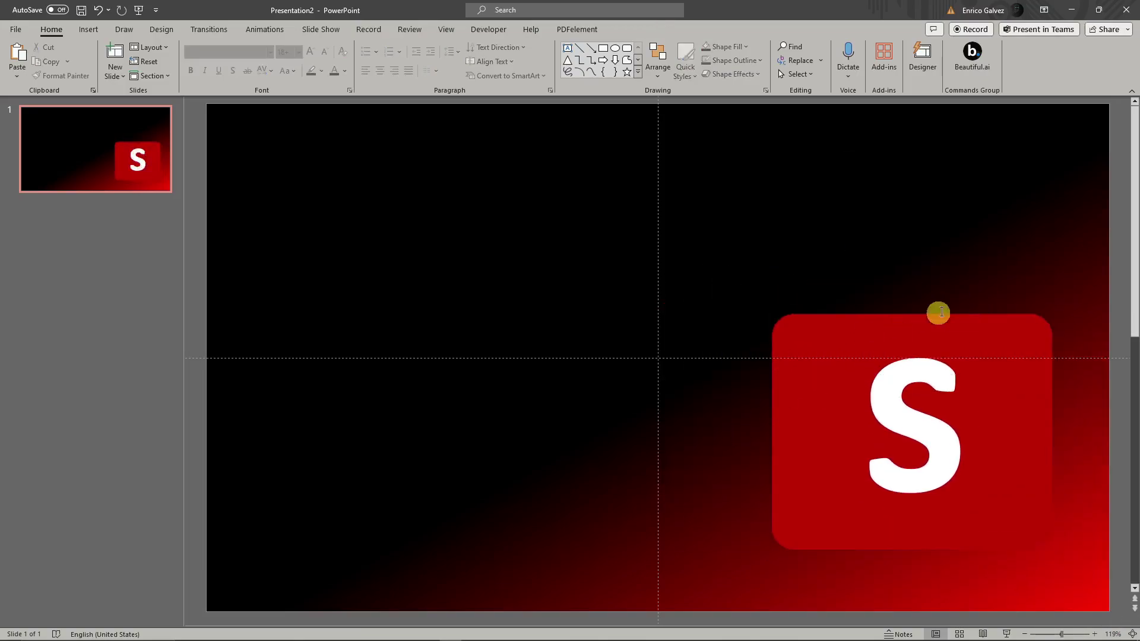
click(1010, 331)
drag(1010, 306, 1023, 321)
click(746, 425)
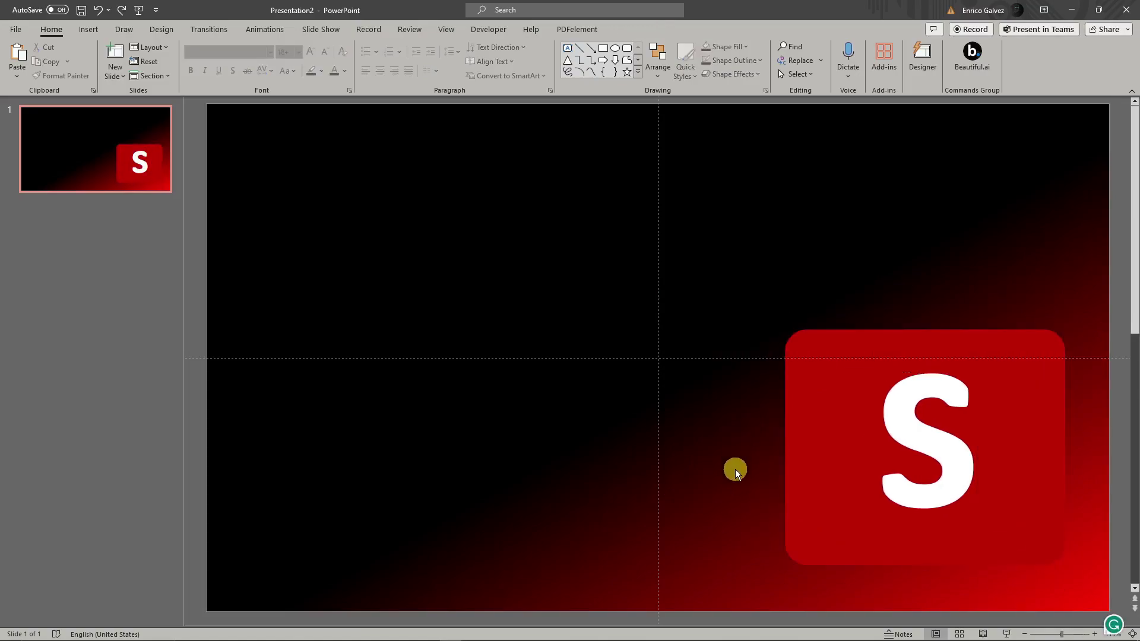
Draw a small rectangle and place it at the tile's bottom-right corner
click(89, 29)
click(237, 75)
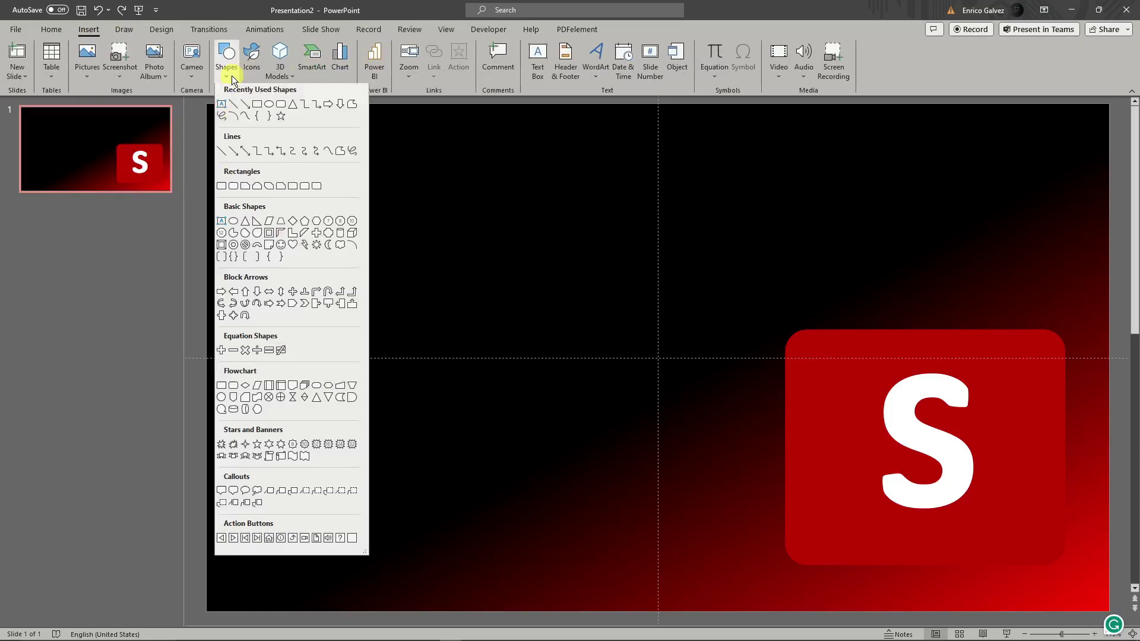
click(257, 107)
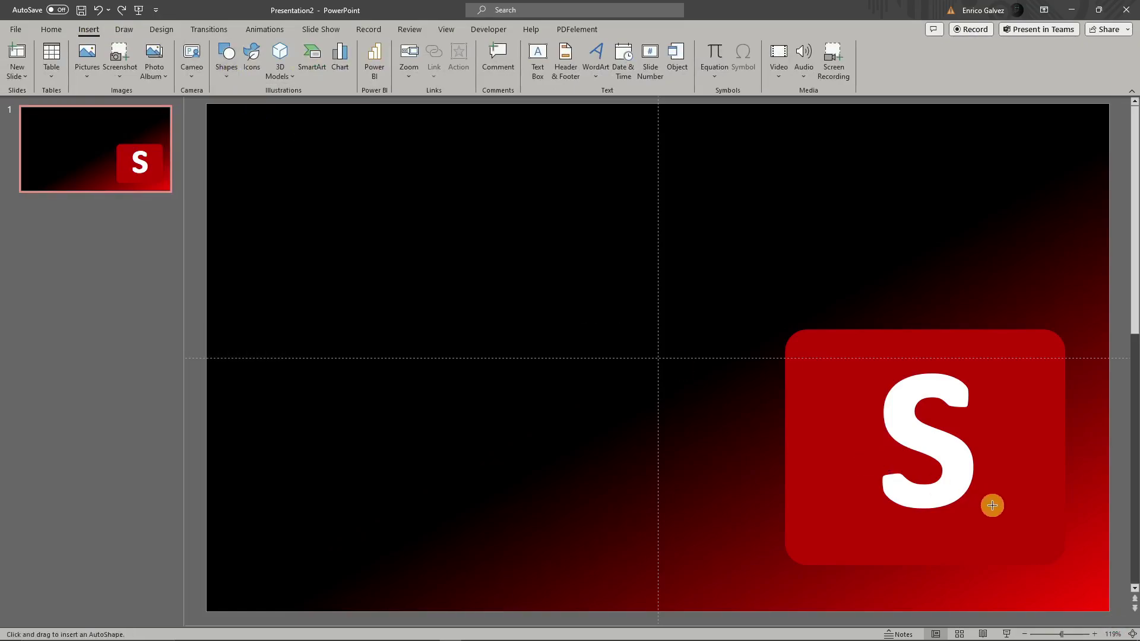
mouse_move(1004, 520)
mouse_down()
mouse_move(1064, 561)
mouse_move(649, 421)
mouse_up()
click(761, 412)
drag(766, 316, 1070, 586)
drag(989, 351, 1041, 386)
drag(611, 420, 1065, 585)
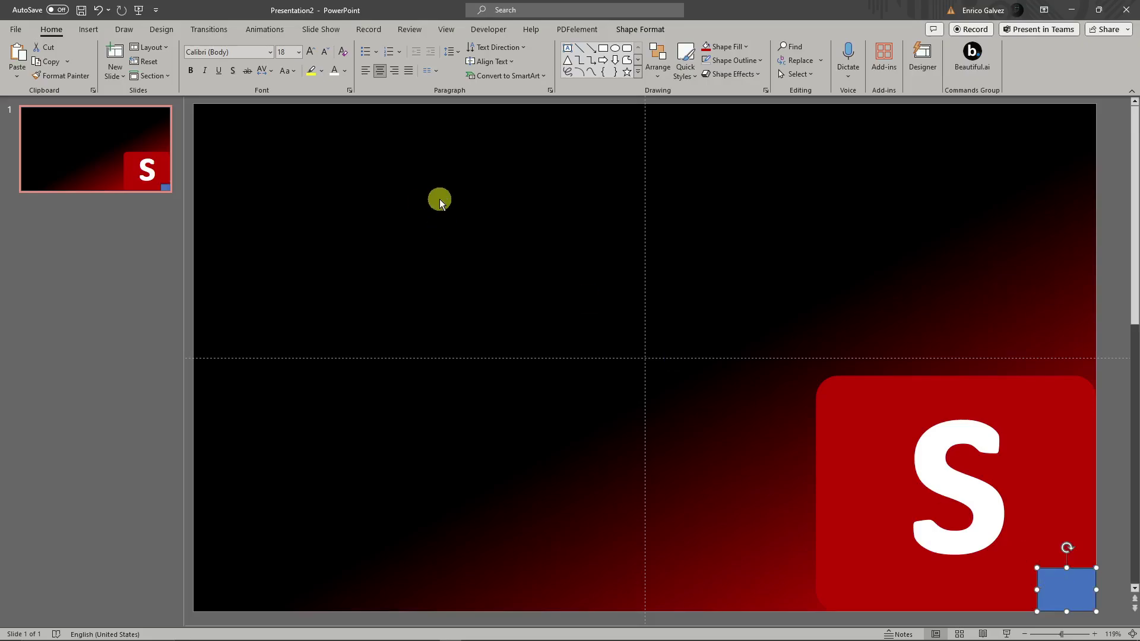
Remove the small square's outline and fill it with red
click(758, 60)
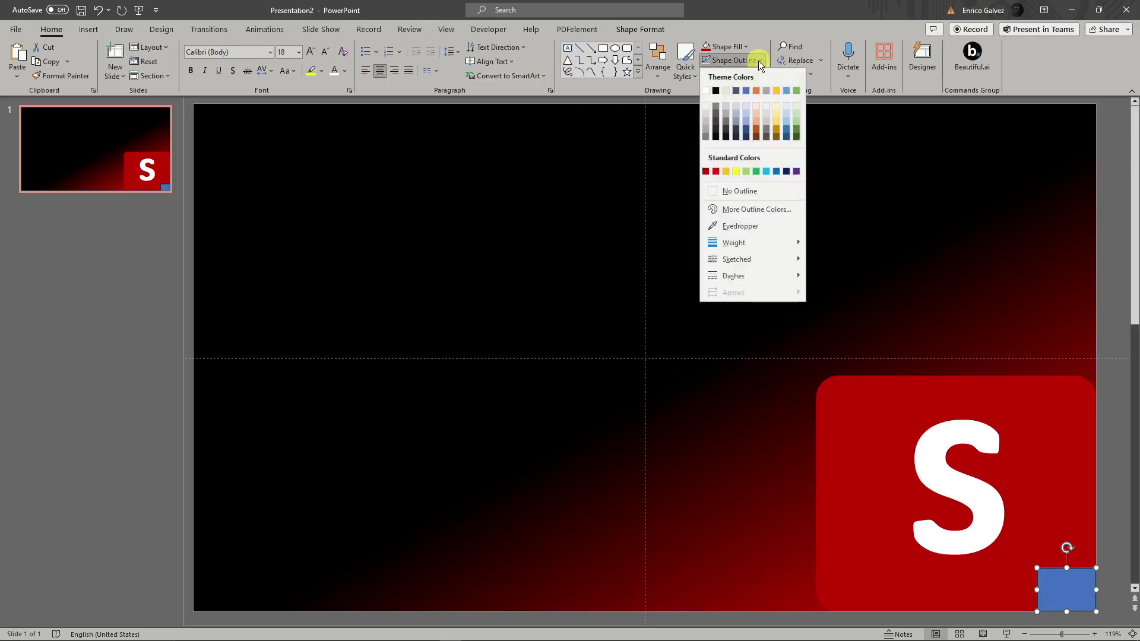
click(749, 193)
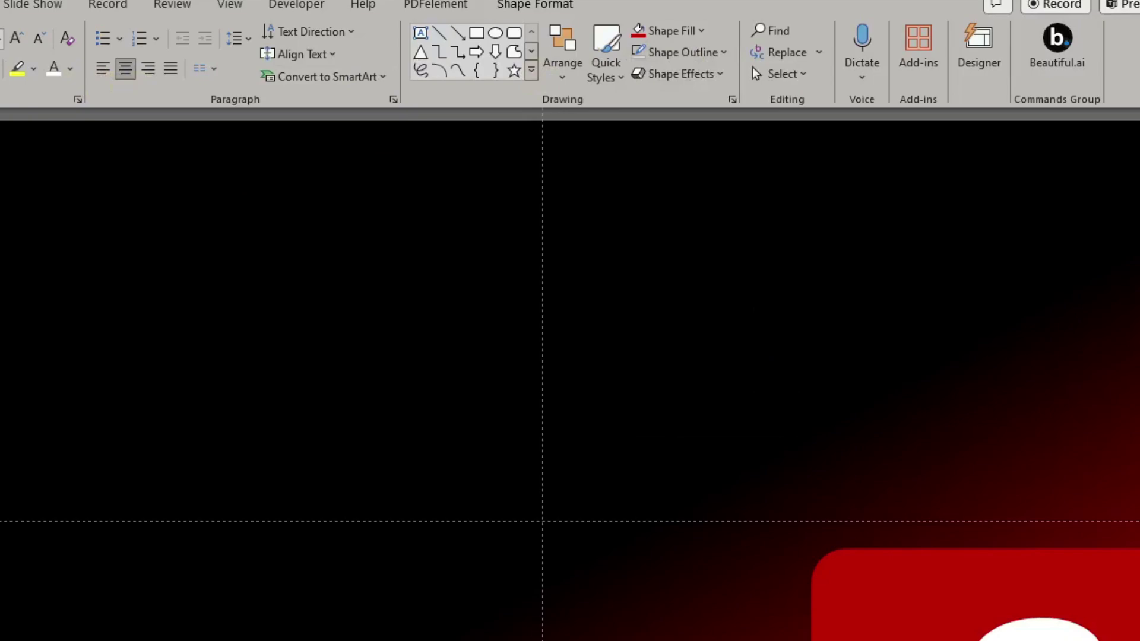
right_click(1084, 585)
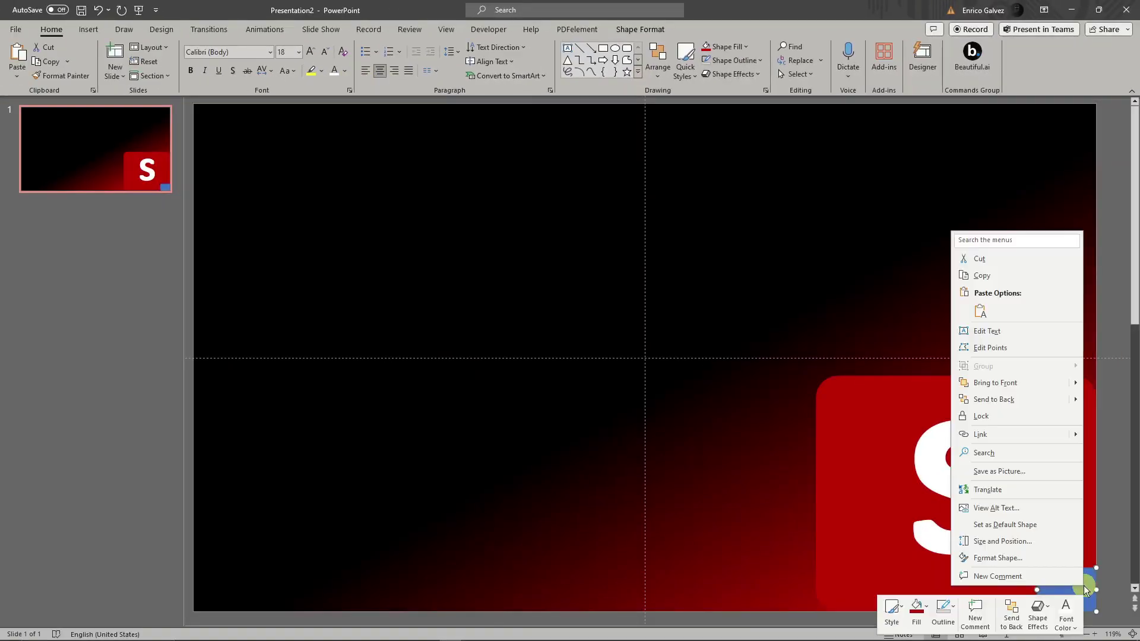
click(1010, 557)
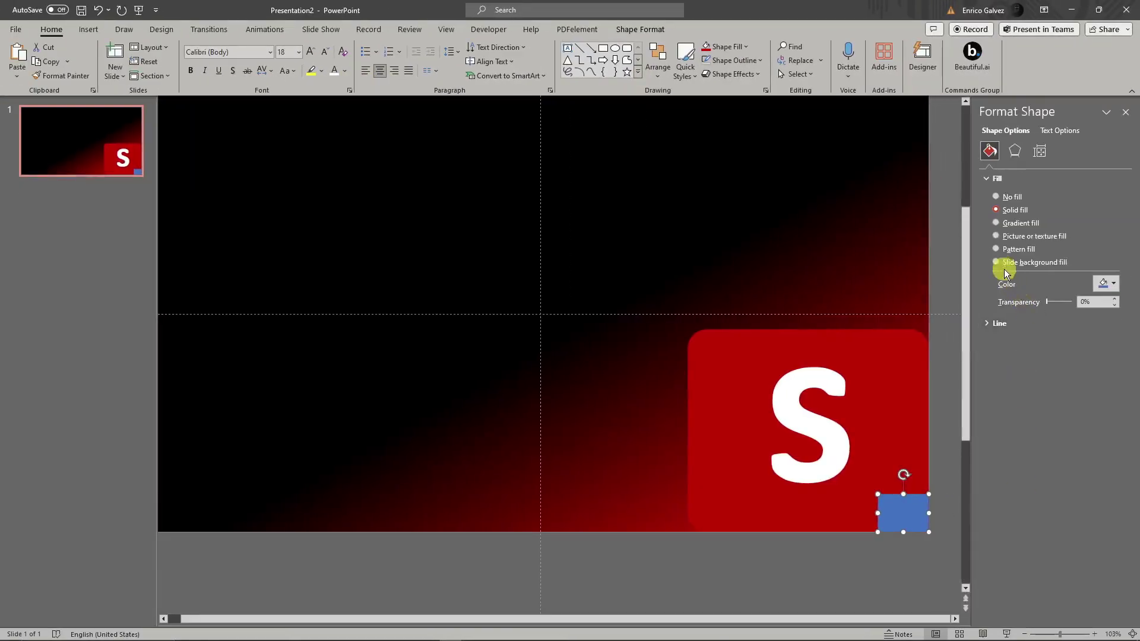
click(996, 325)
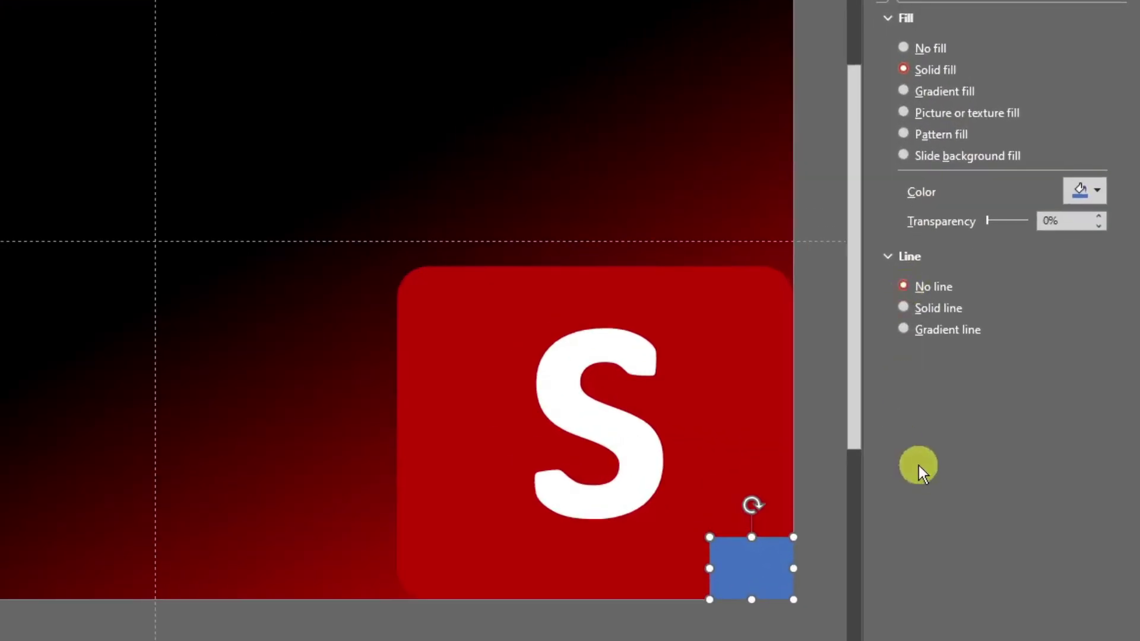
click(1086, 195)
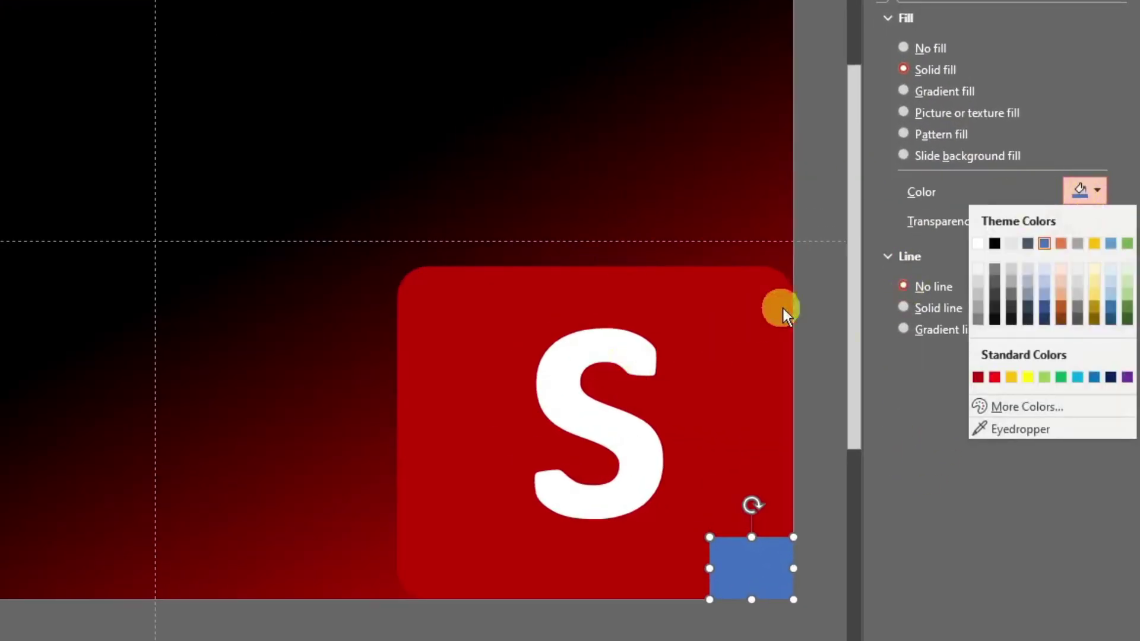
click(995, 378)
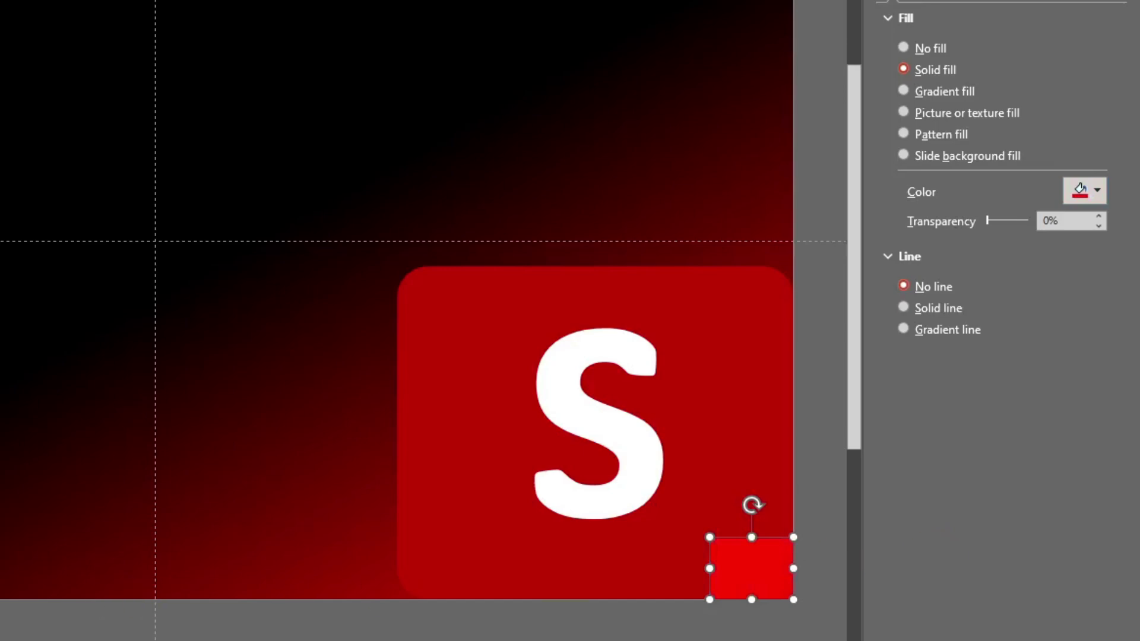
key(Escape)
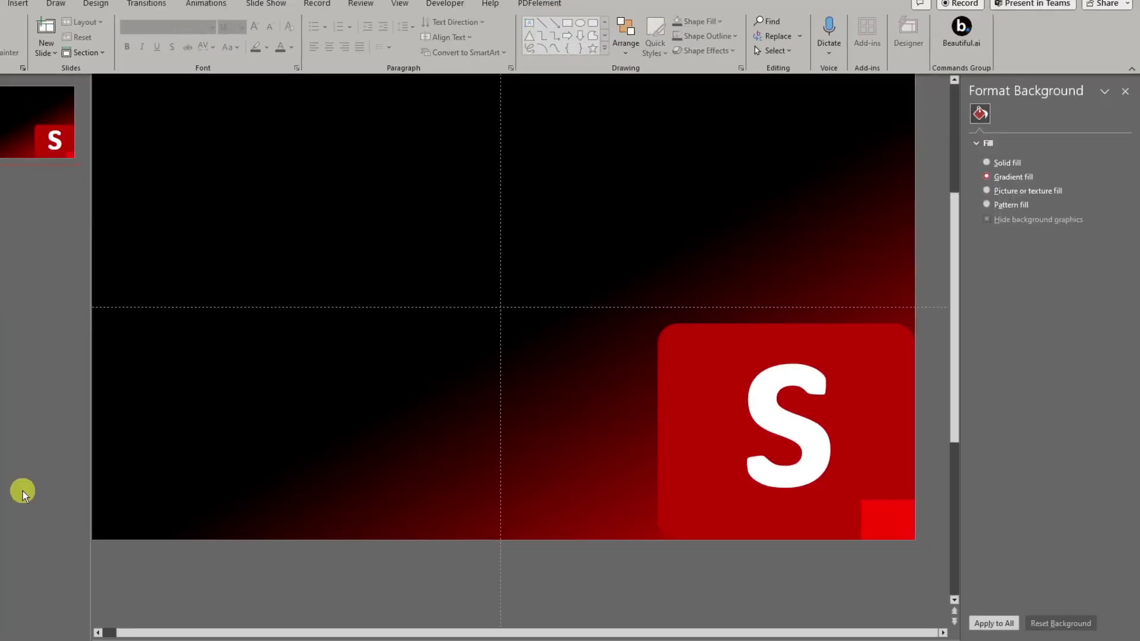
click(751, 568)
click(855, 466)
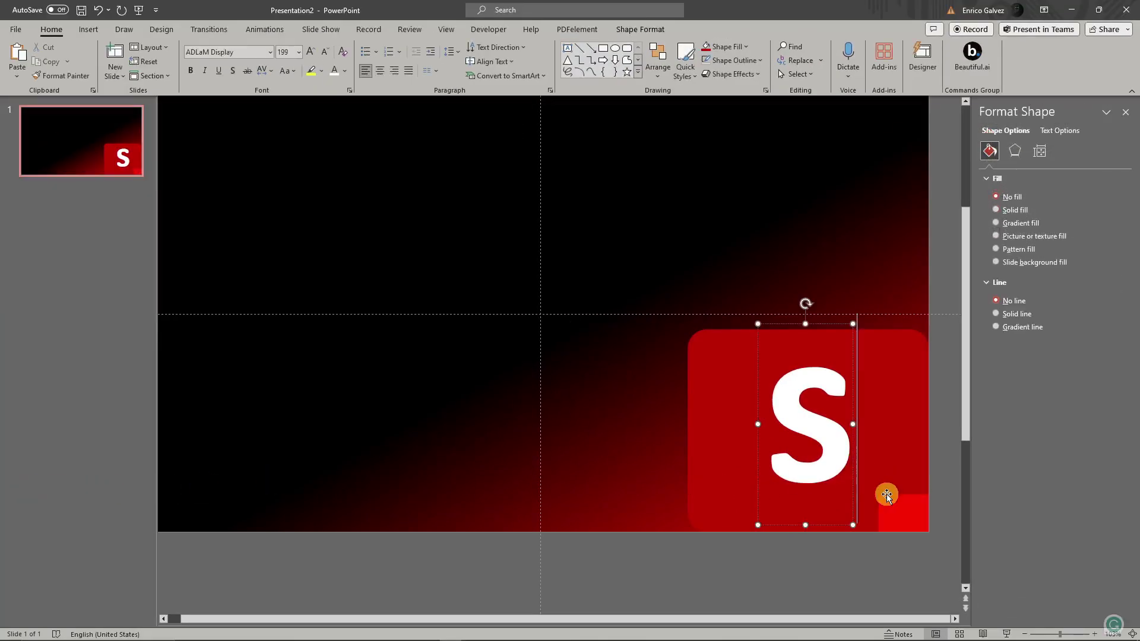
click(902, 503)
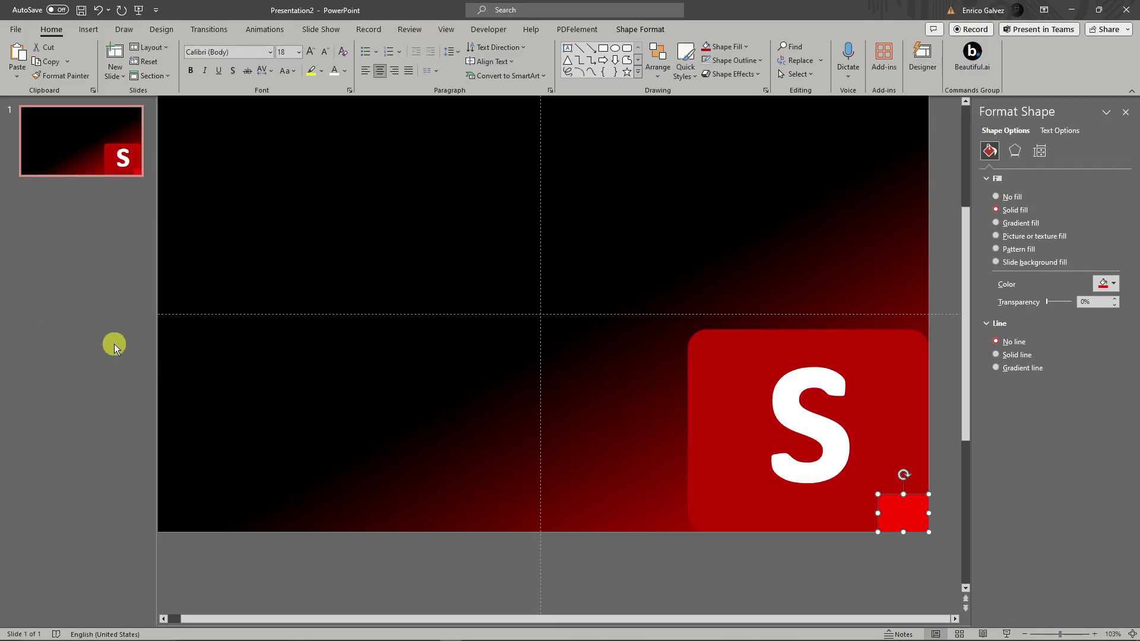
click(89, 30)
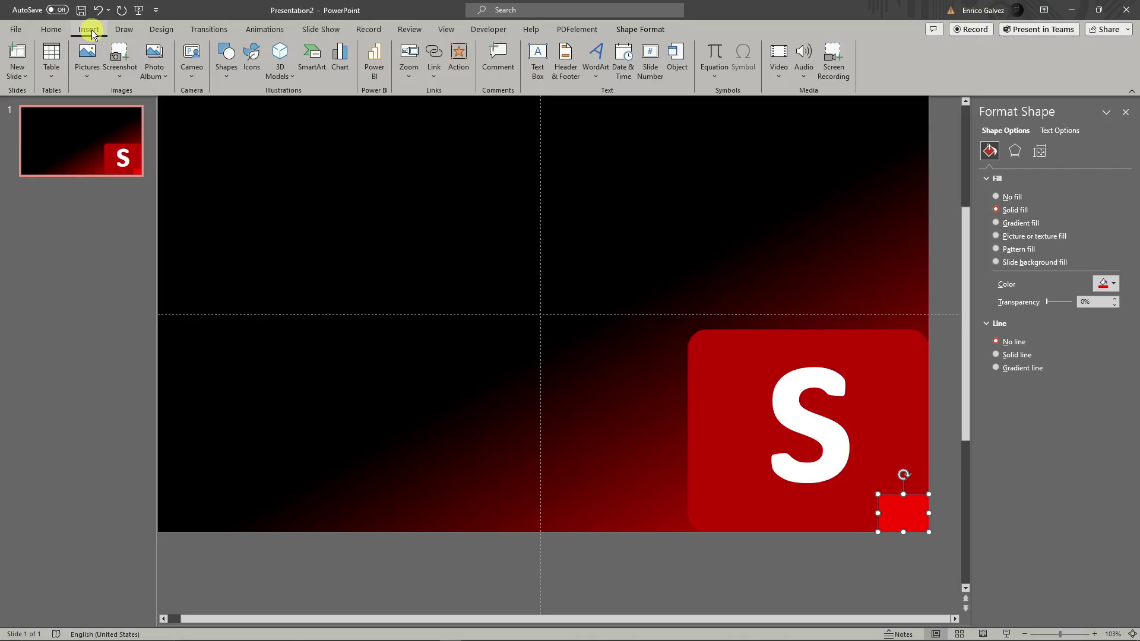
Add a light-coloured sample sentence text box and narrow it so the text wraps
click(537, 59)
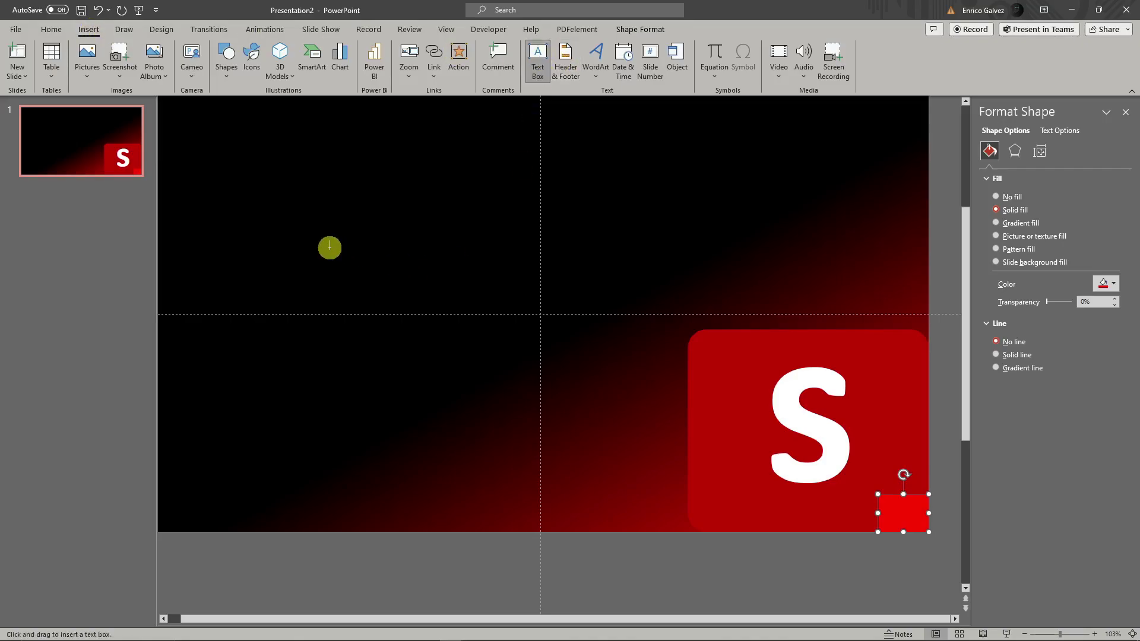
drag(235, 168, 470, 341)
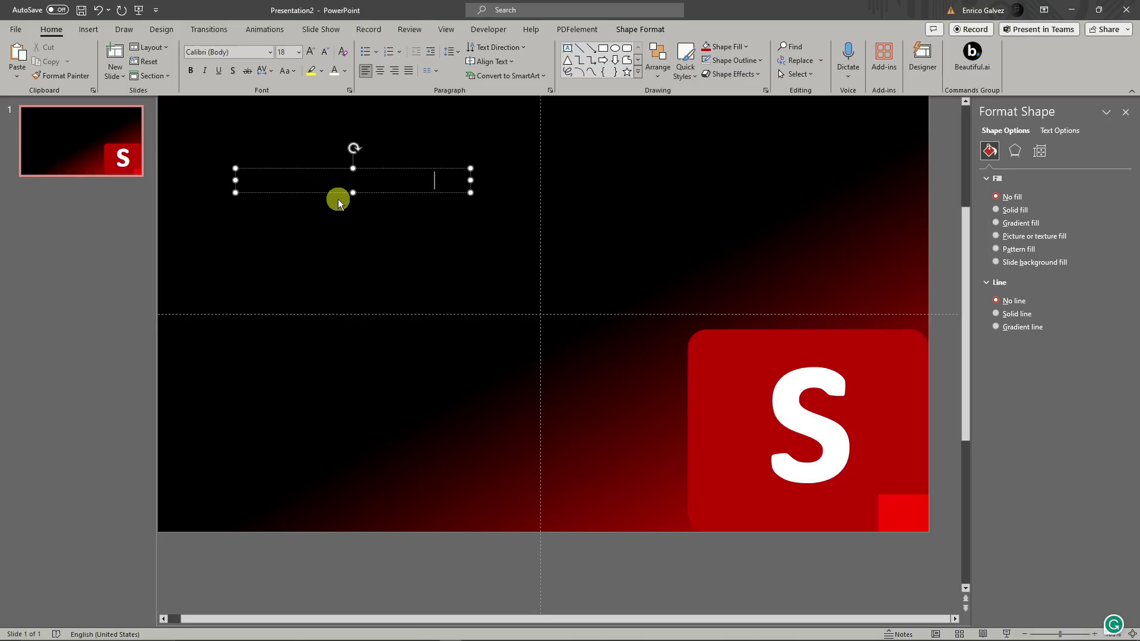
key(Return)
key(ctrl+a)
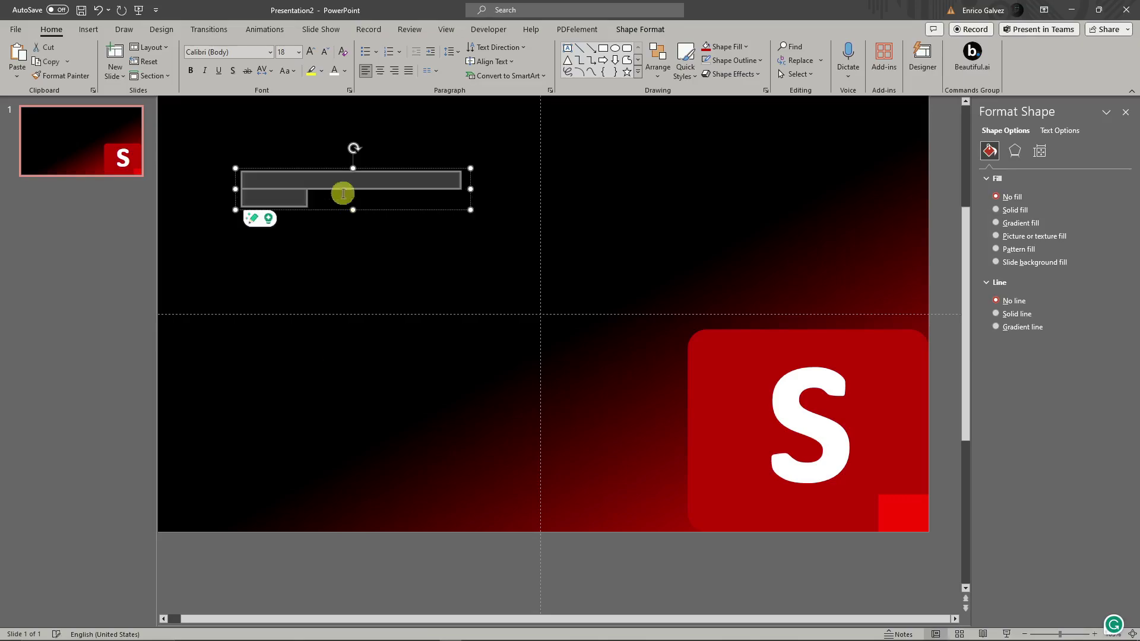
click(334, 70)
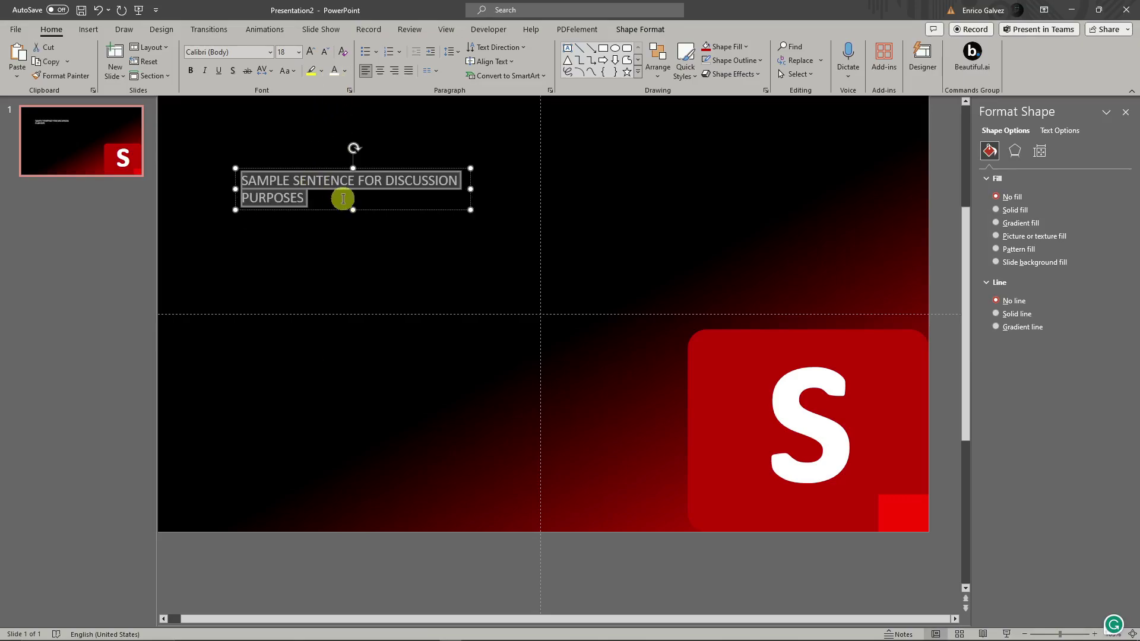
click(472, 212)
drag(471, 212, 429, 279)
Set the sentence in Alasassy Caps at size 28 and move it to the slide's left-middle
click(270, 53)
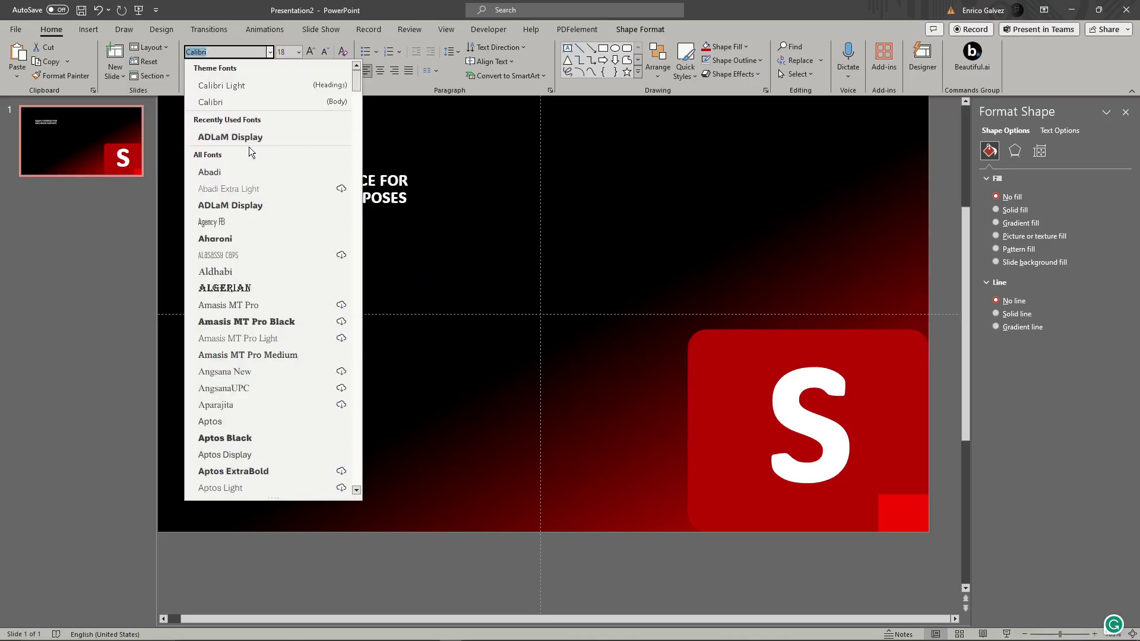
click(253, 140)
click(311, 53)
click(311, 52)
click(311, 53)
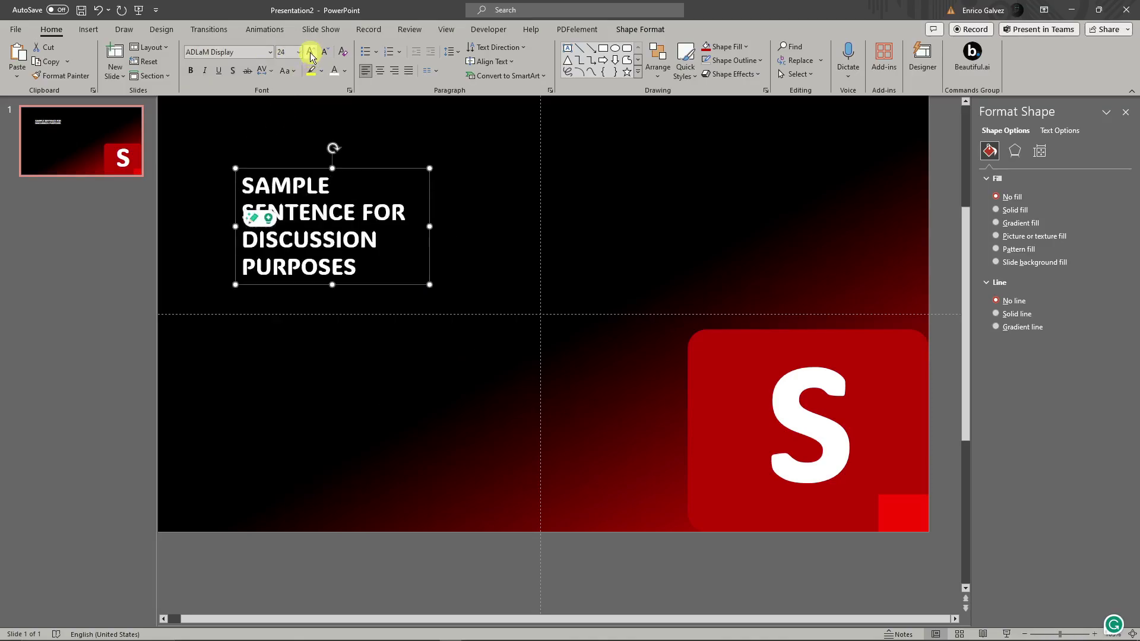
drag(412, 171, 441, 206)
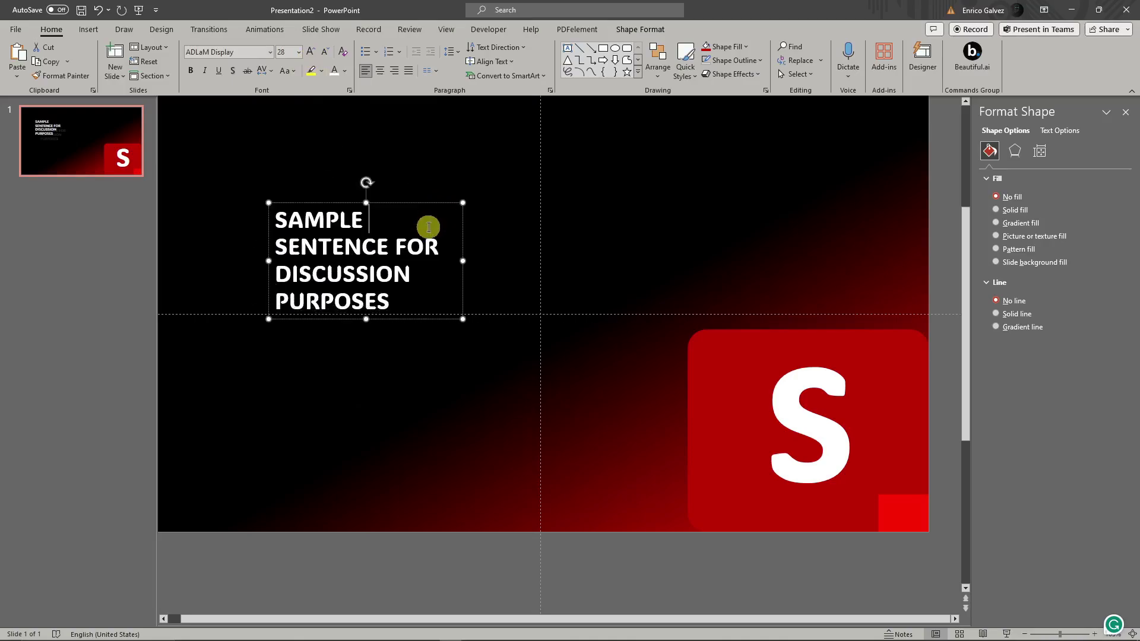
click(270, 52)
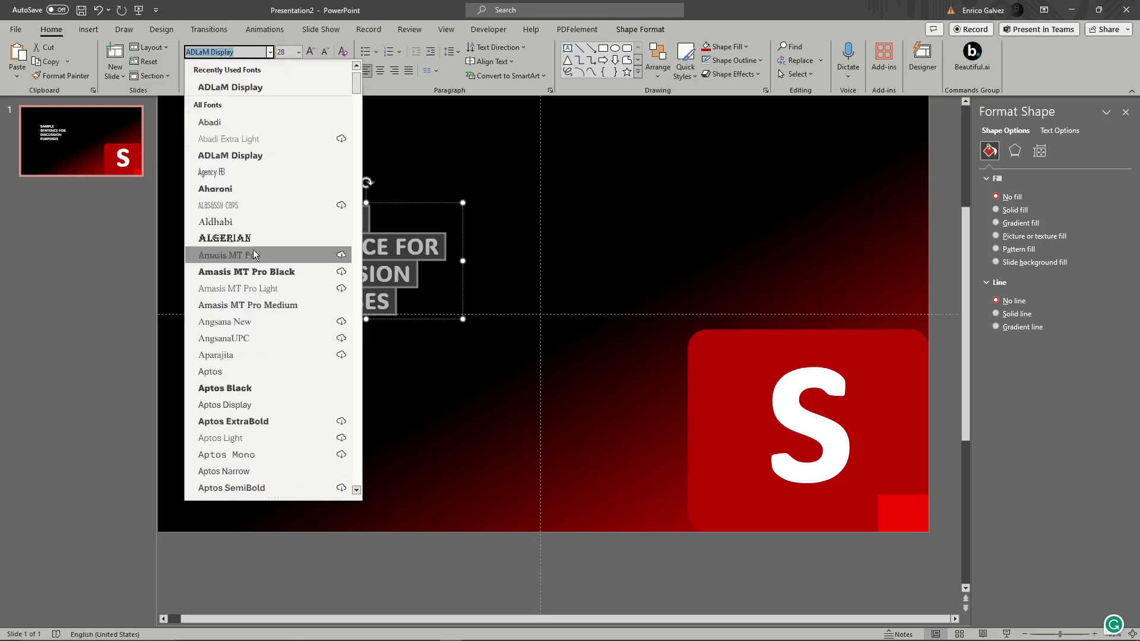
click(268, 204)
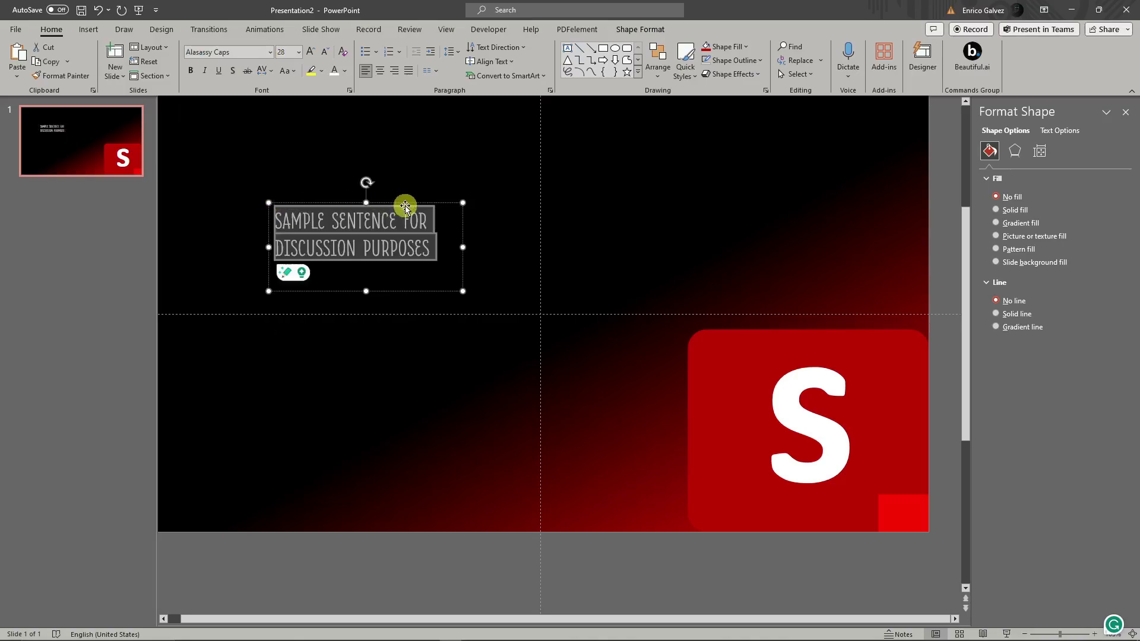
drag(402, 204, 478, 243)
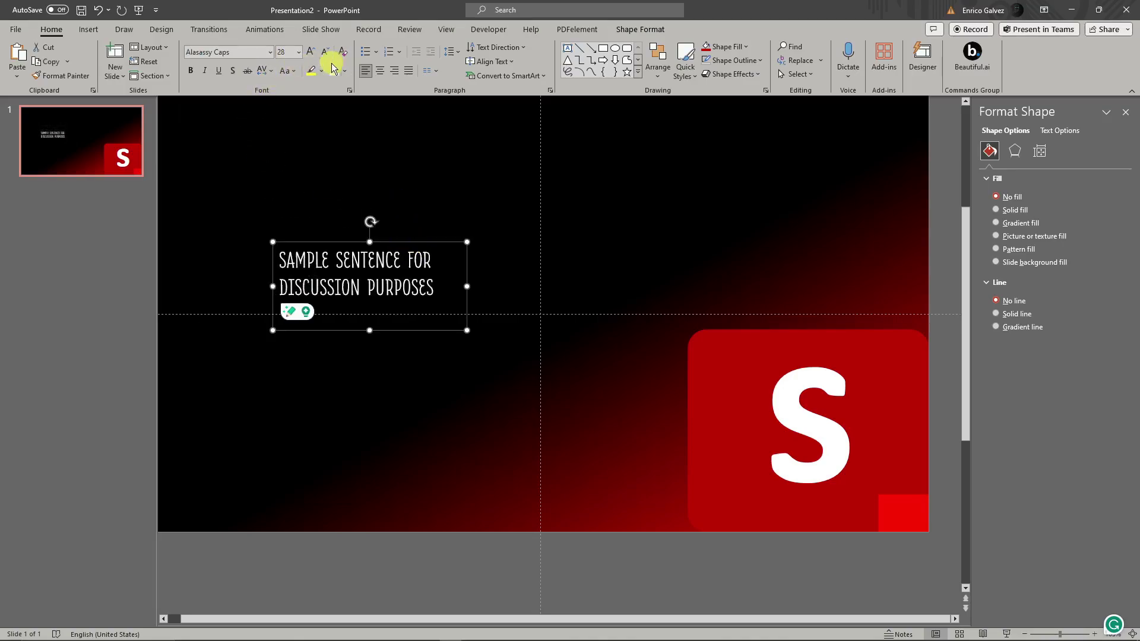
click(87, 30)
Add a STRENGTH text box just above the sample sentence
click(550, 64)
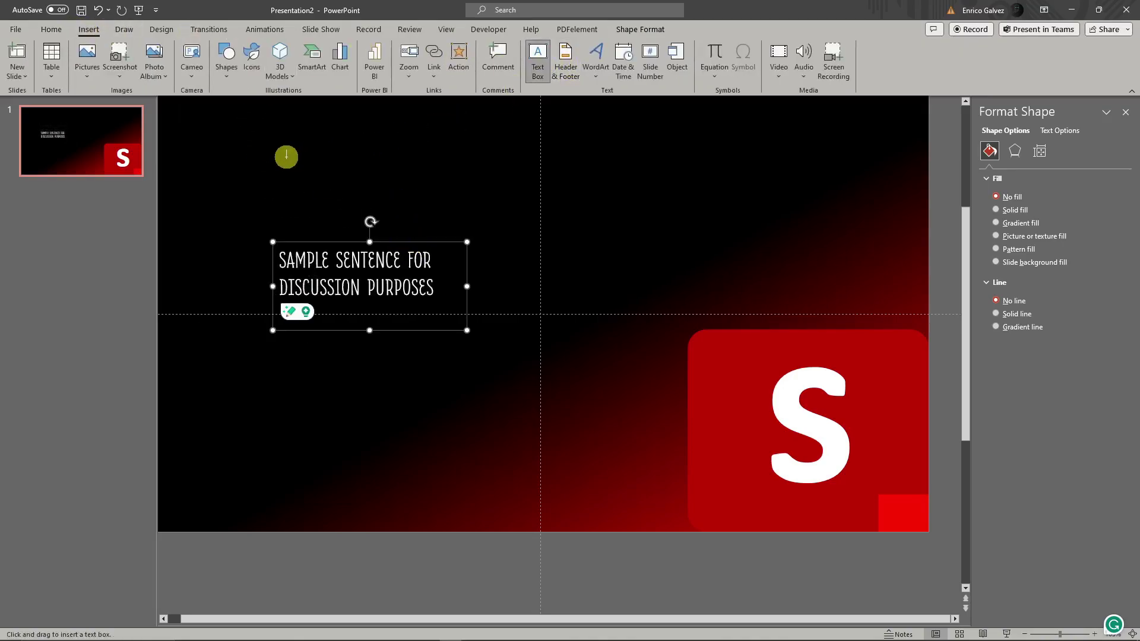
drag(286, 151, 414, 214)
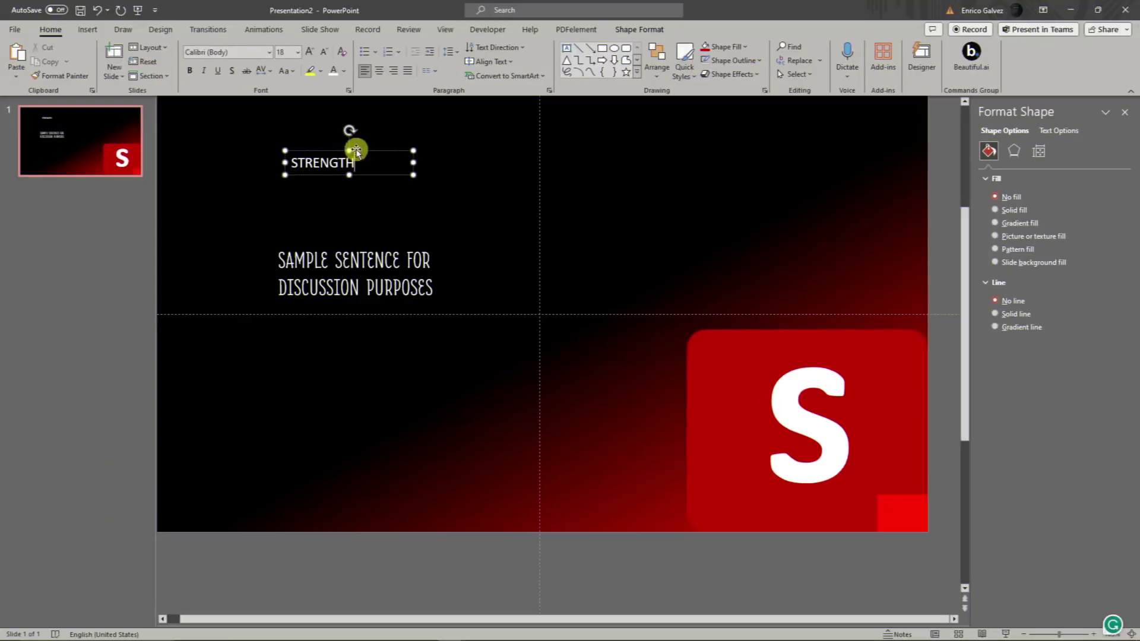
click(482, 192)
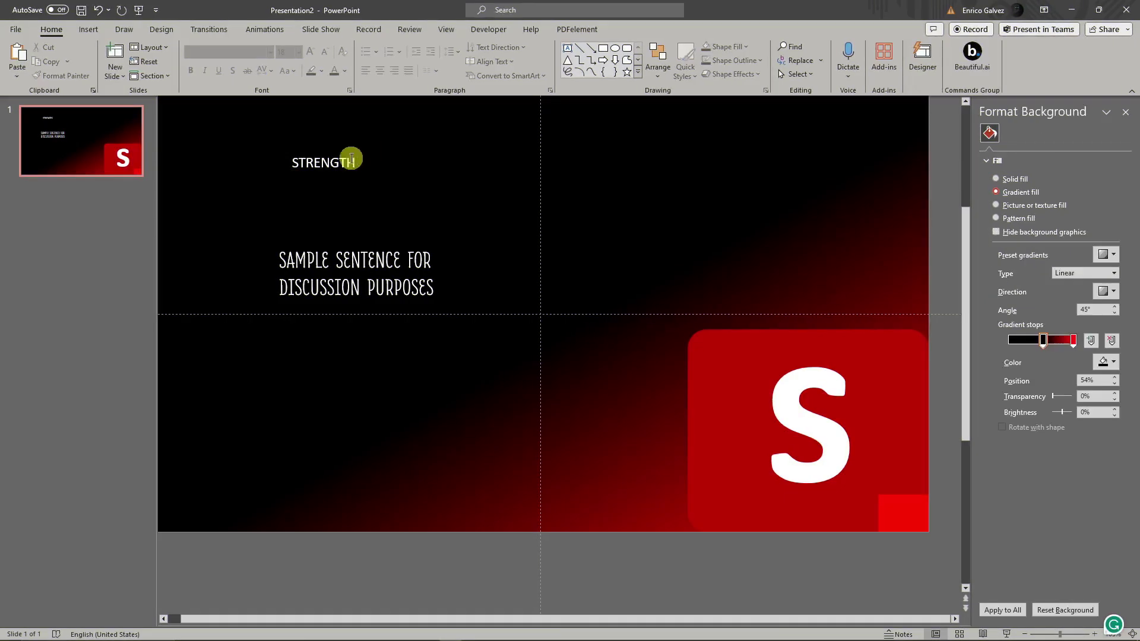
click(351, 161)
drag(362, 153, 360, 196)
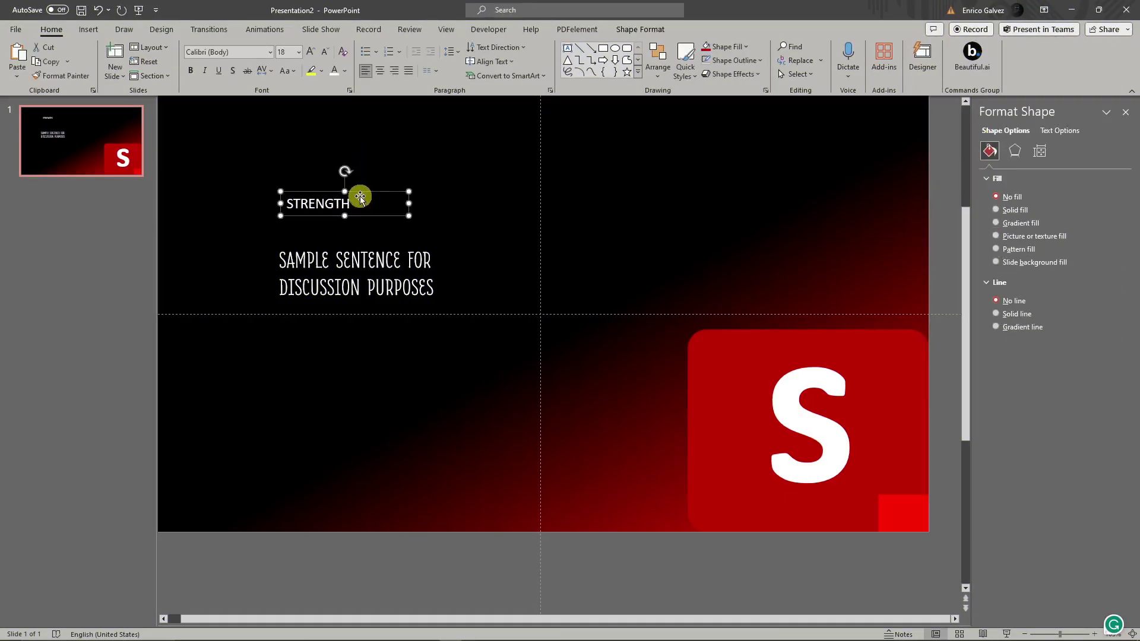
Format STRENGTH in ADLaM Display at size 24 and colour it red
double_click(358, 197)
click(270, 51)
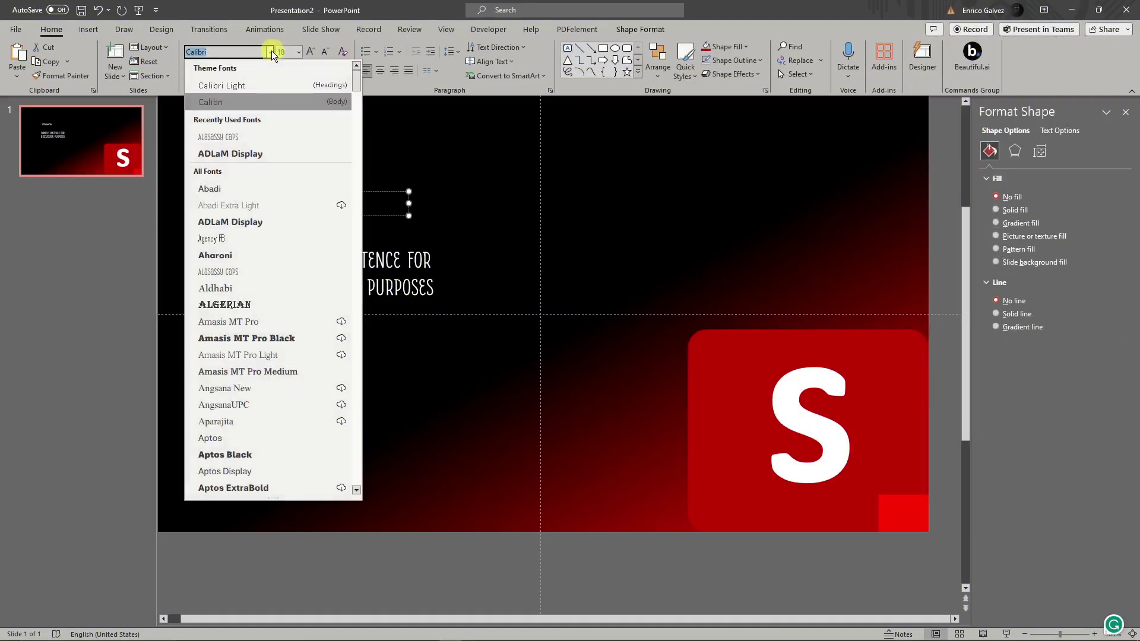
click(266, 146)
click(398, 191)
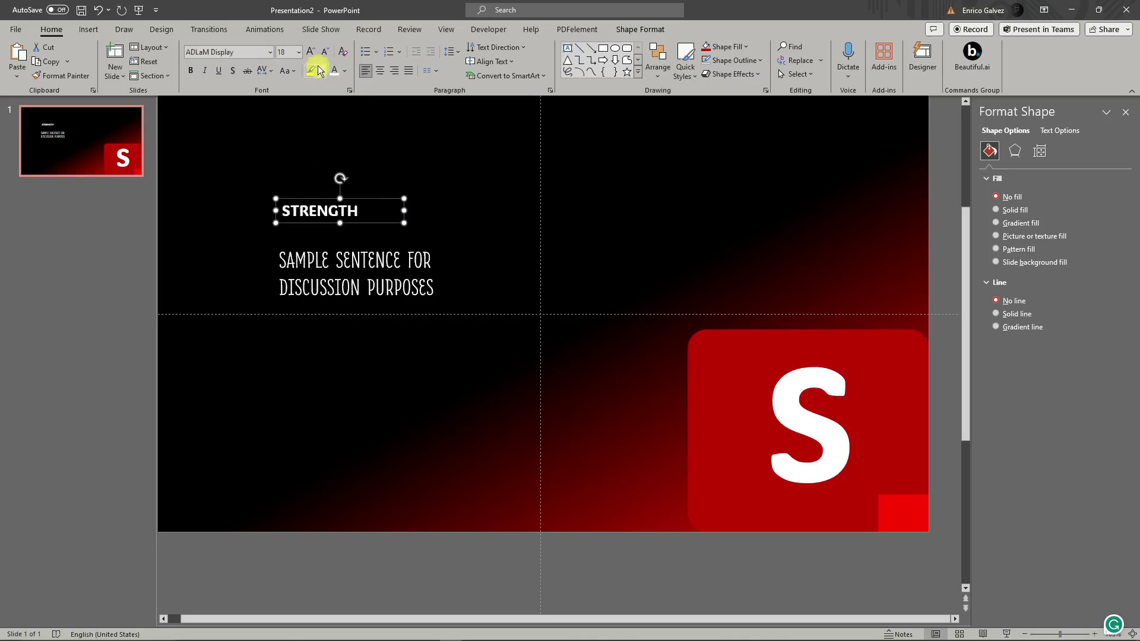
click(311, 51)
click(310, 51)
click(310, 51)
click(325, 52)
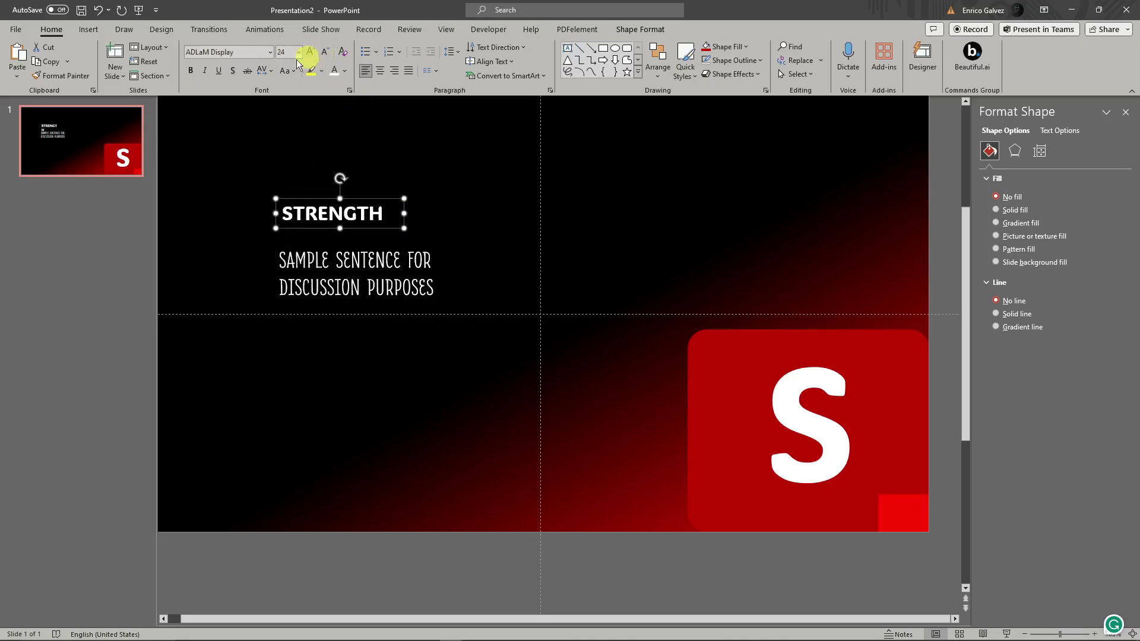
click(345, 71)
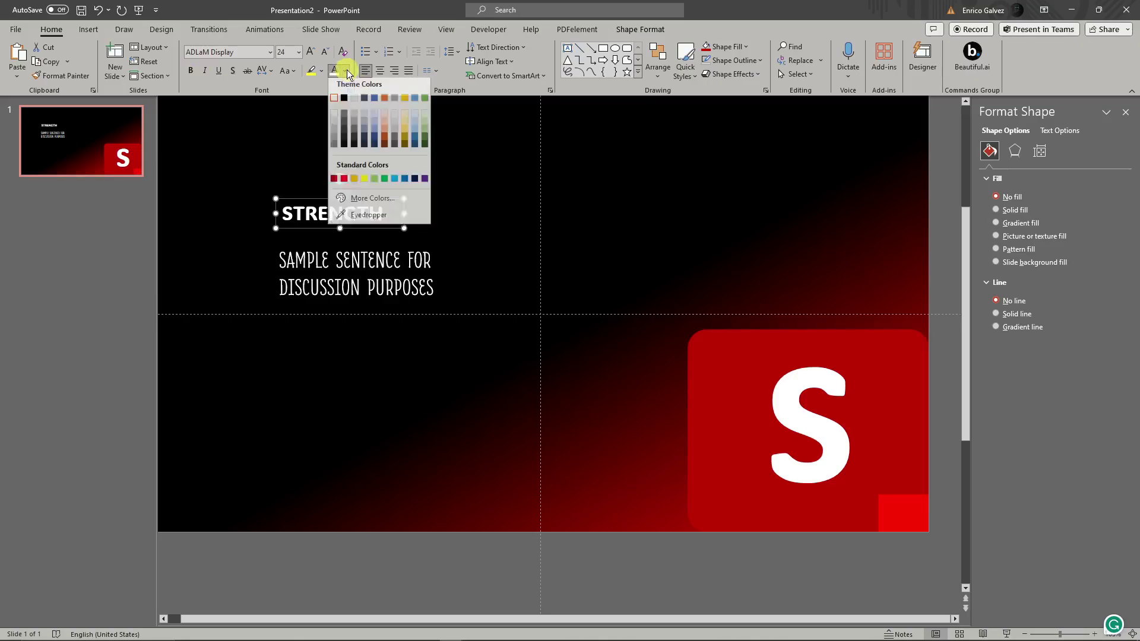
click(346, 183)
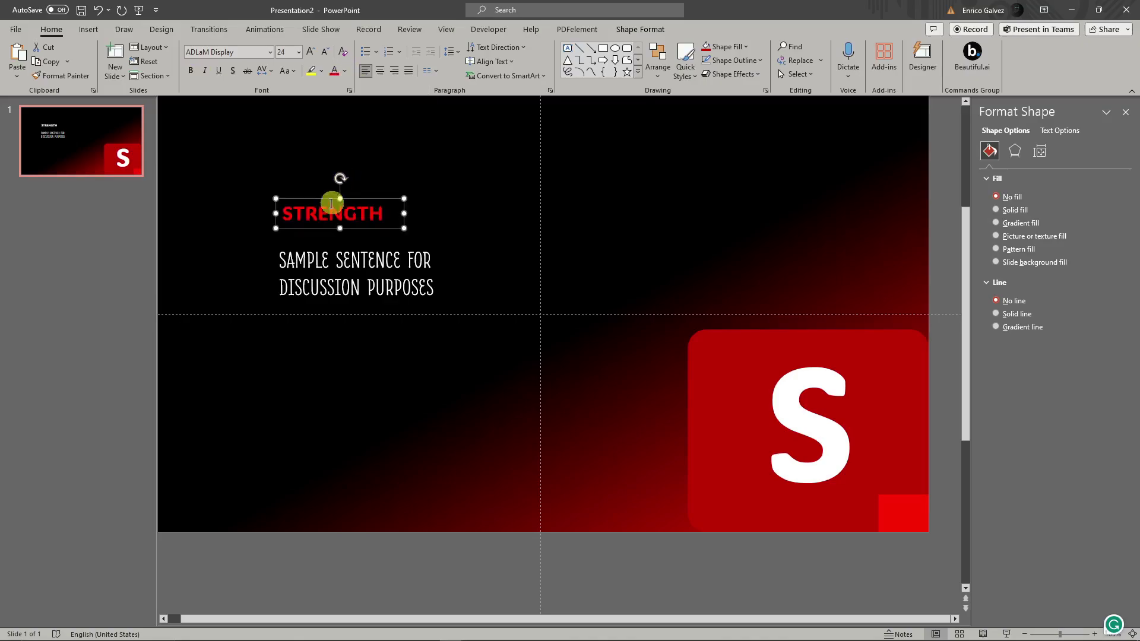
click(378, 191)
click(102, 312)
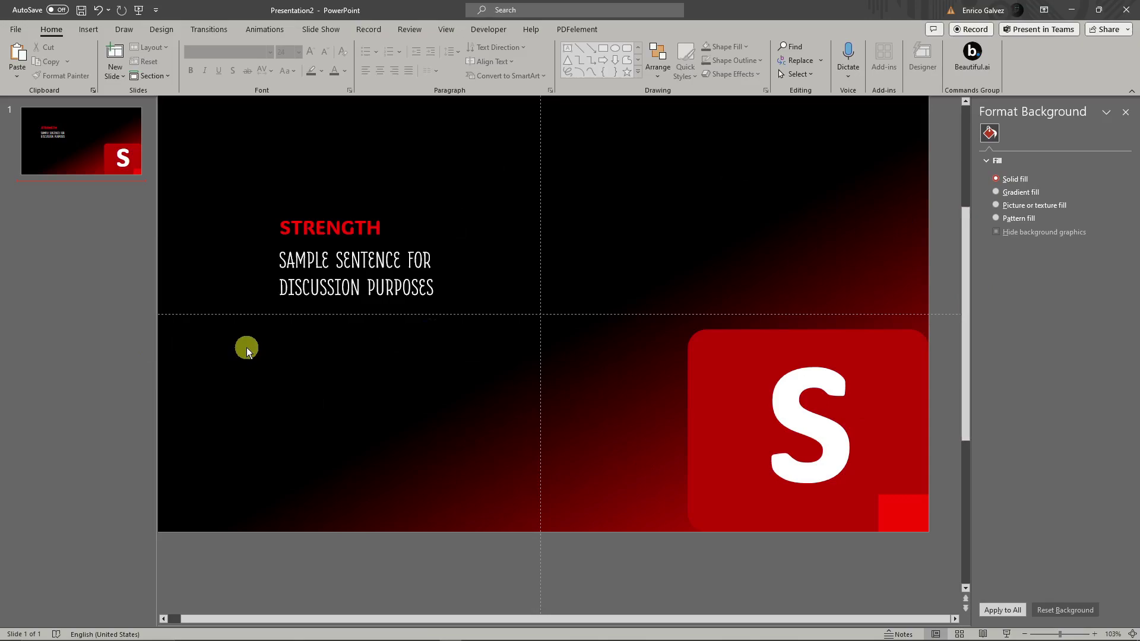
Duplicate slide 1 and angle slide 2's gradient at 135° so red sits bottom-left
click(105, 147)
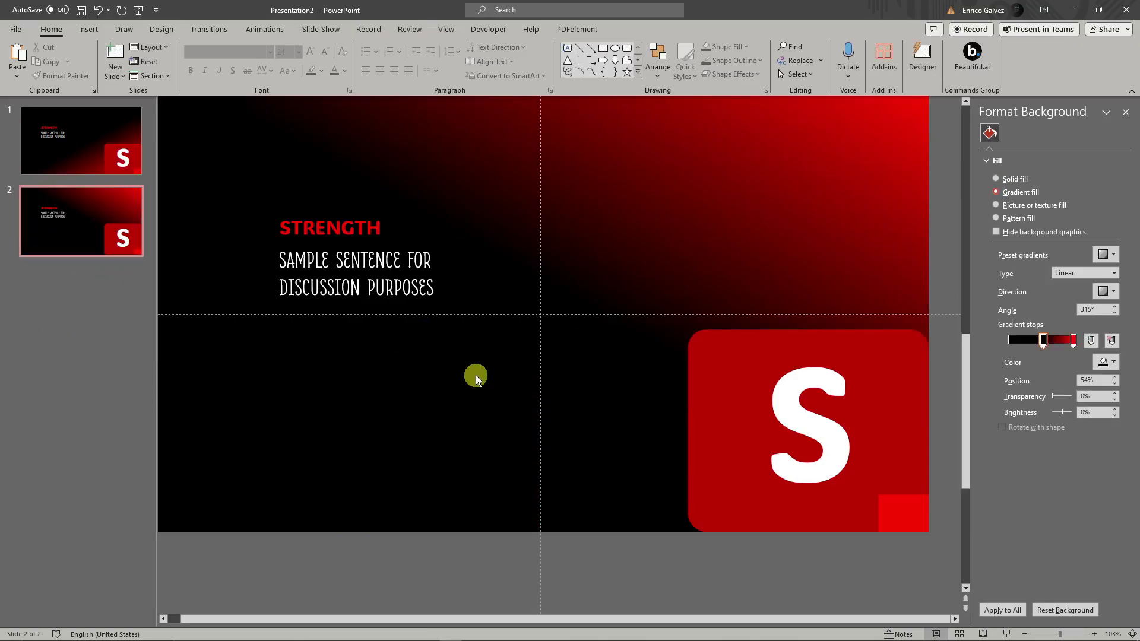
click(117, 233)
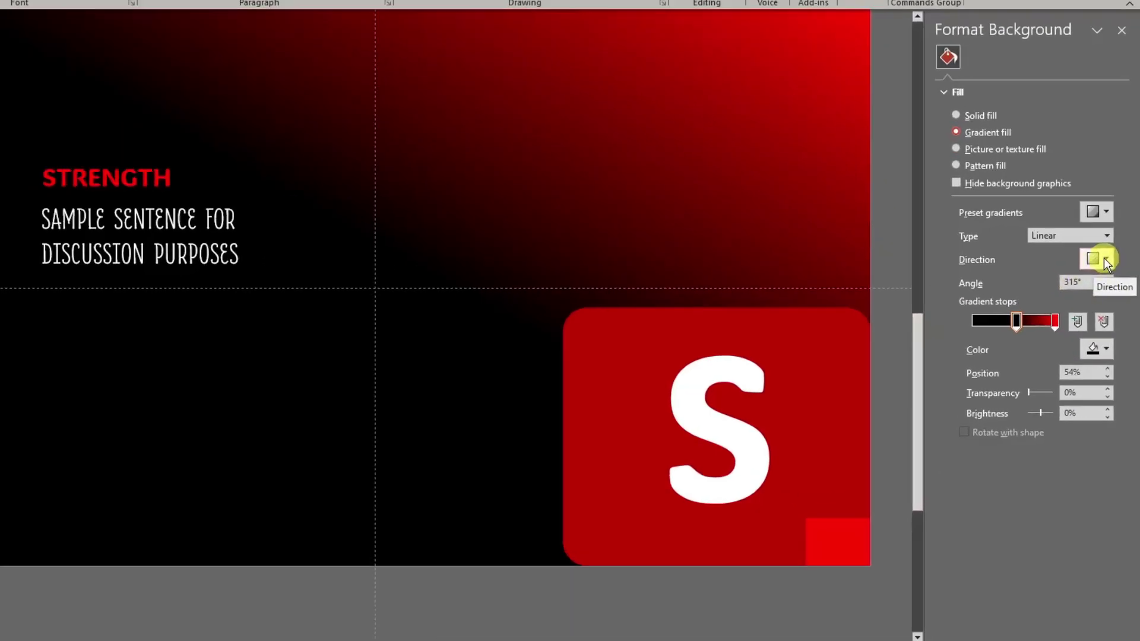
click(1113, 292)
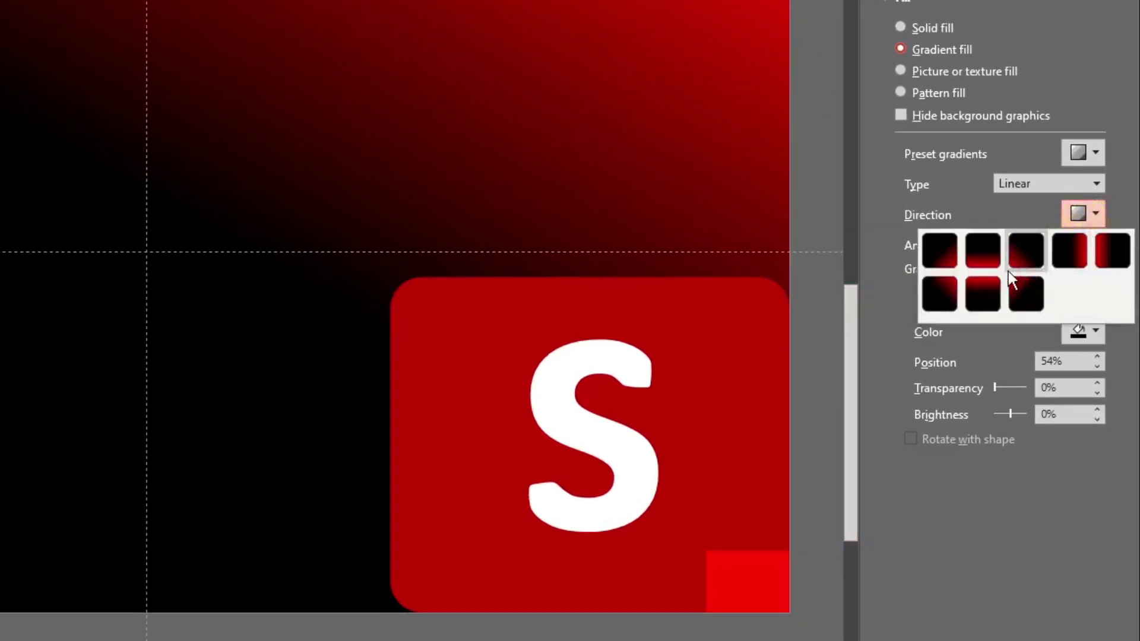
click(1026, 250)
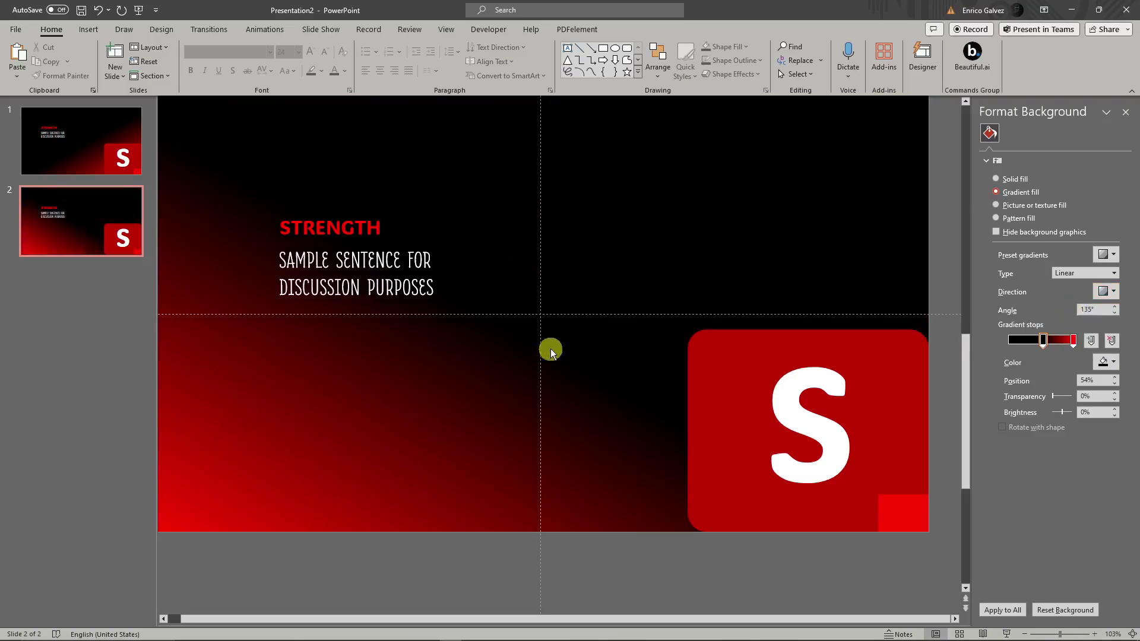
click(685, 339)
mouse_move(733, 348)
mouse_down()
mouse_move(713, 348)
mouse_move(733, 348)
mouse_up()
drag(665, 331, 915, 521)
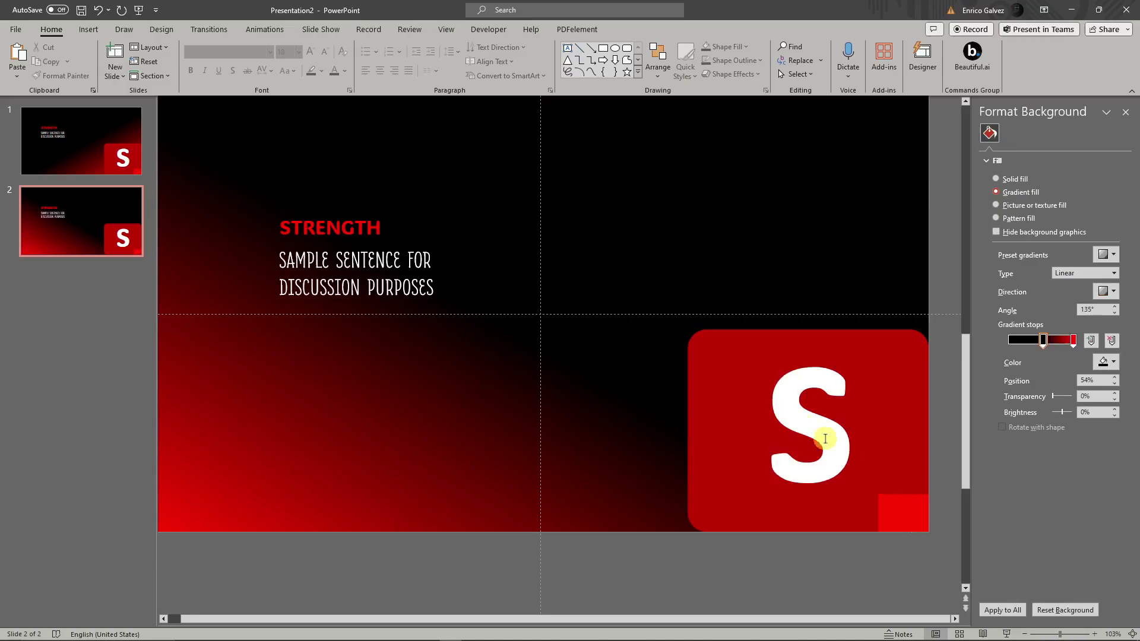
Move the S tile group and its small red square to the bottom-left of slide 2
shift+click(903, 509)
drag(884, 353, 354, 364)
click(498, 484)
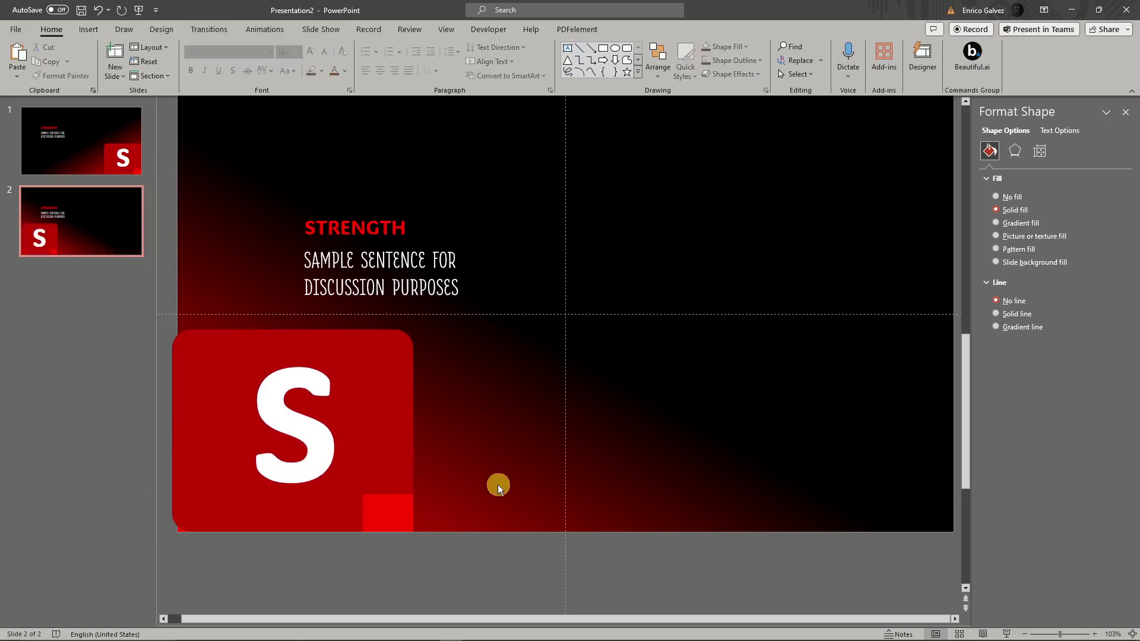
click(390, 510)
drag(399, 512, 577, 440)
click(491, 369)
click(439, 517)
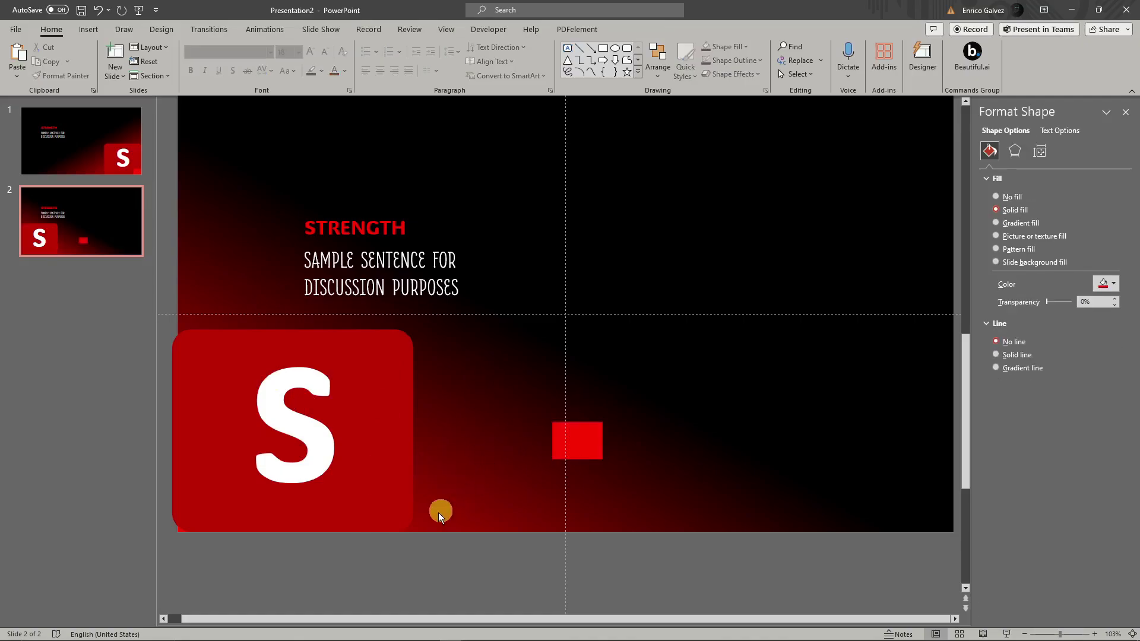
drag(439, 516, 235, 357)
click(287, 390)
click(297, 390)
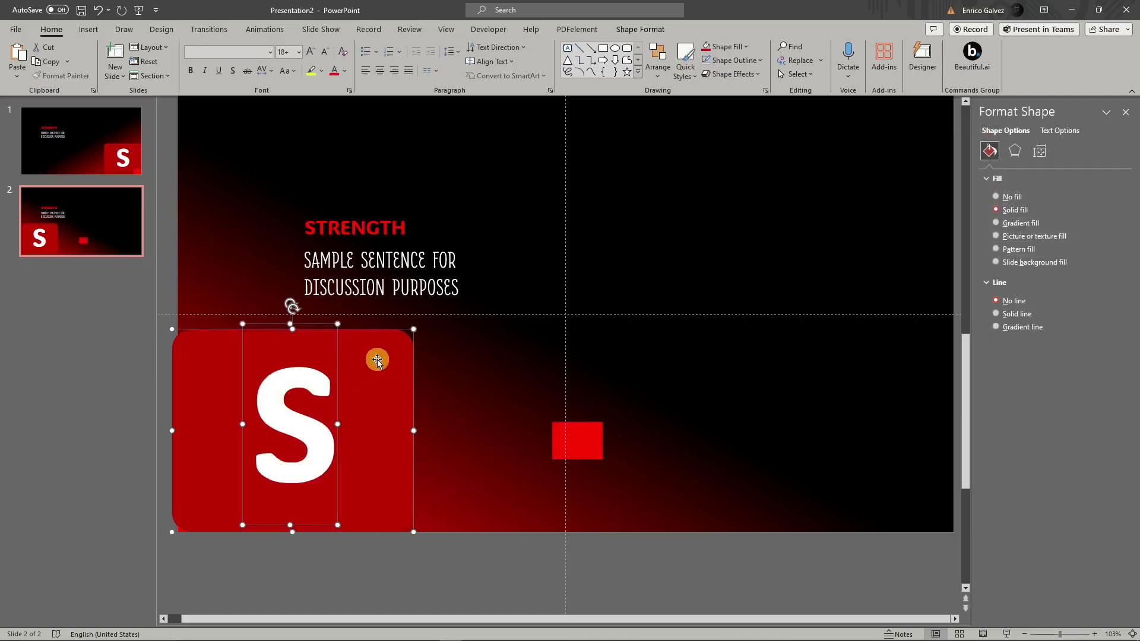
drag(378, 361, 388, 357)
drag(580, 432, 205, 512)
click(13, 462)
Move the STRENGTH heading and the sample sentence into the upper-right quarter
drag(255, 198, 480, 289)
drag(400, 209, 760, 189)
click(346, 250)
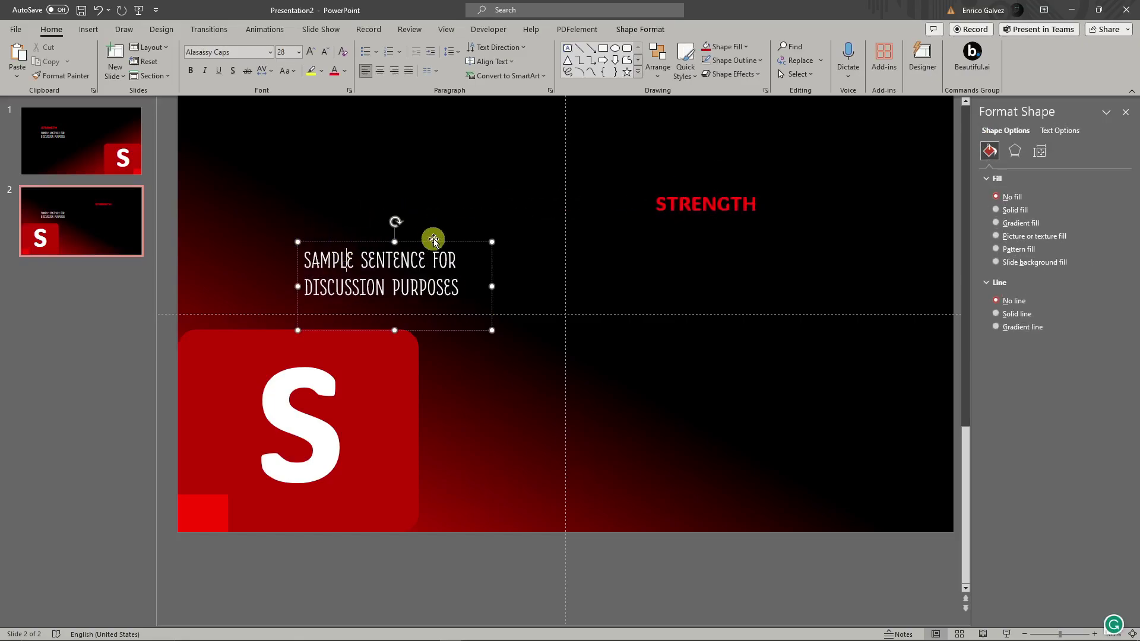
drag(434, 239, 785, 215)
click(689, 203)
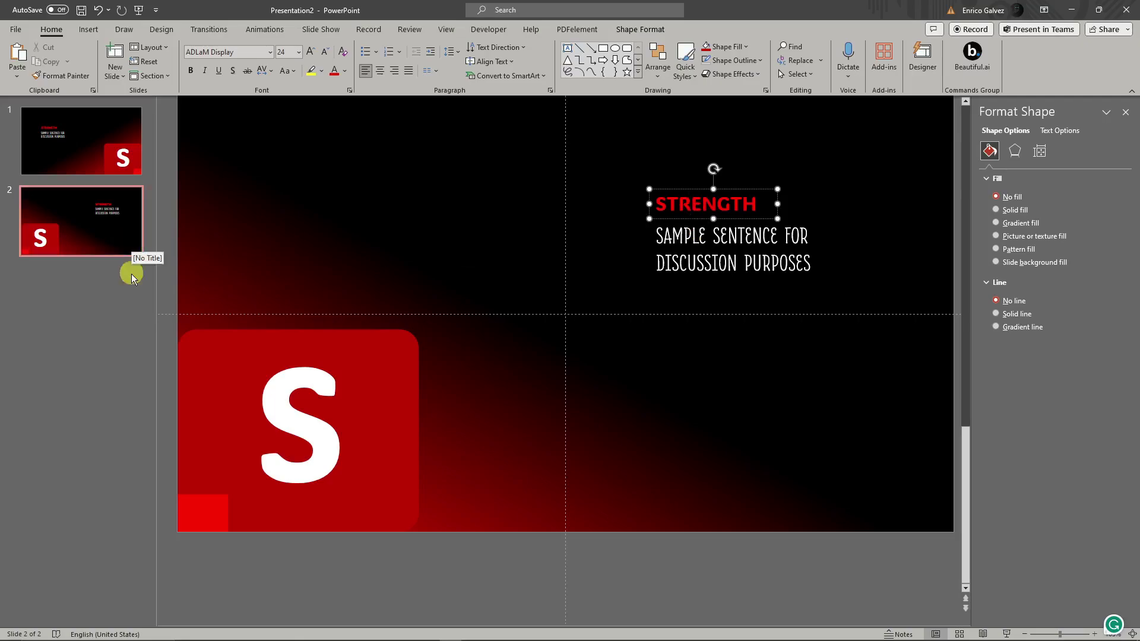
click(789, 212)
Fine-tune the STRENGTH heading and sentence boxes, then deselect everything
click(667, 200)
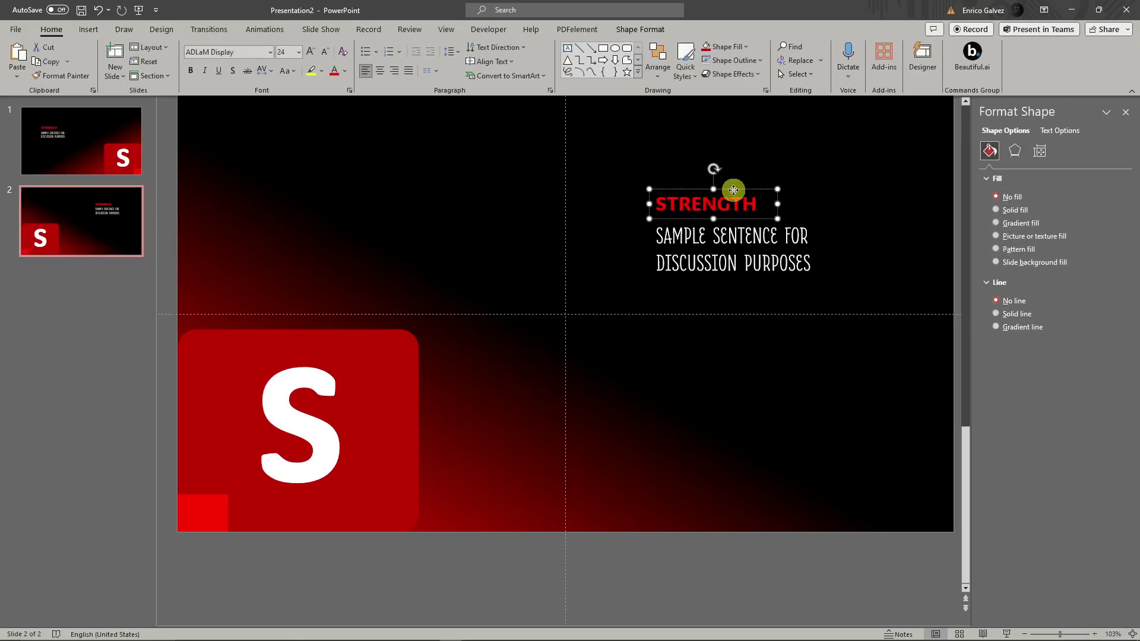
mouse_move(733, 190)
mouse_down()
mouse_move(728, 198)
mouse_move(734, 191)
mouse_up()
click(636, 224)
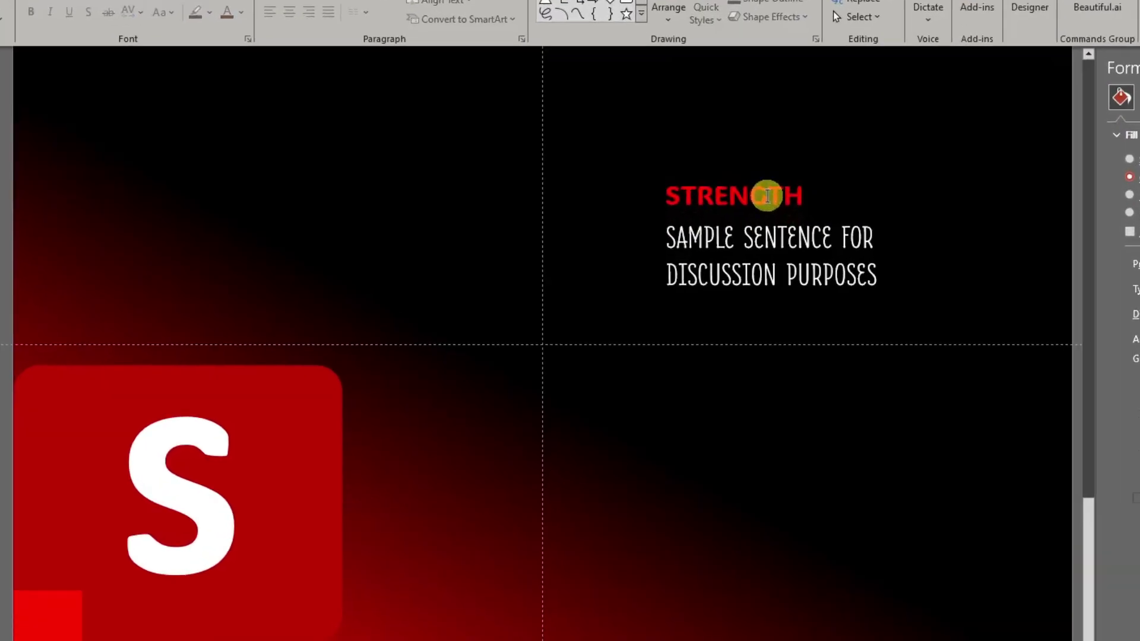
click(768, 196)
shift+click(809, 241)
right_click(809, 240)
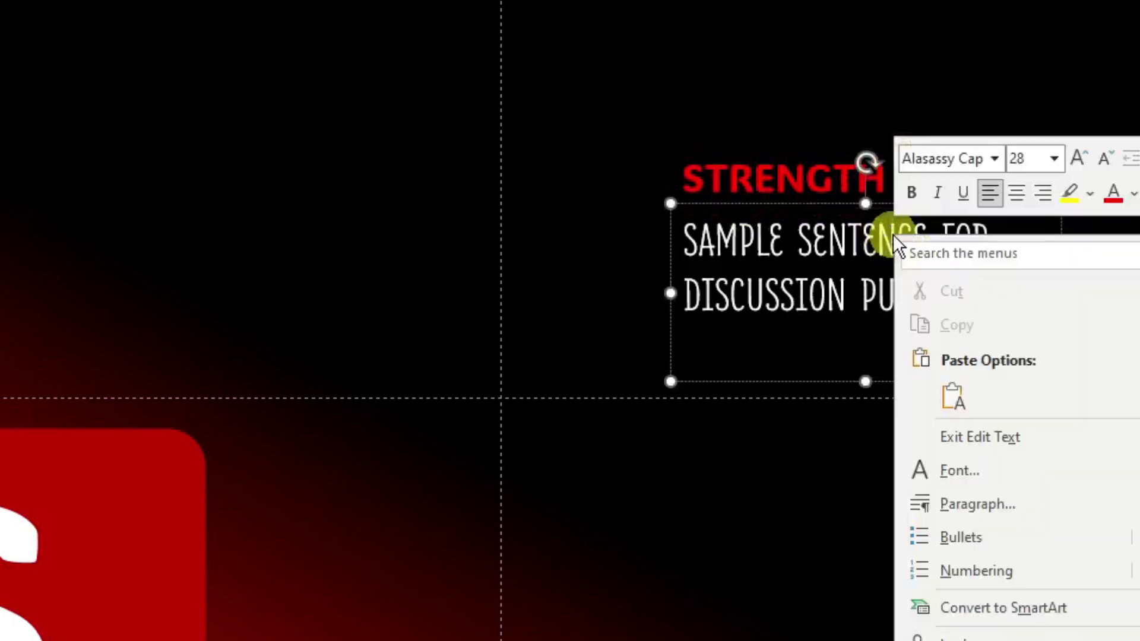
click(830, 165)
click(852, 280)
click(830, 184)
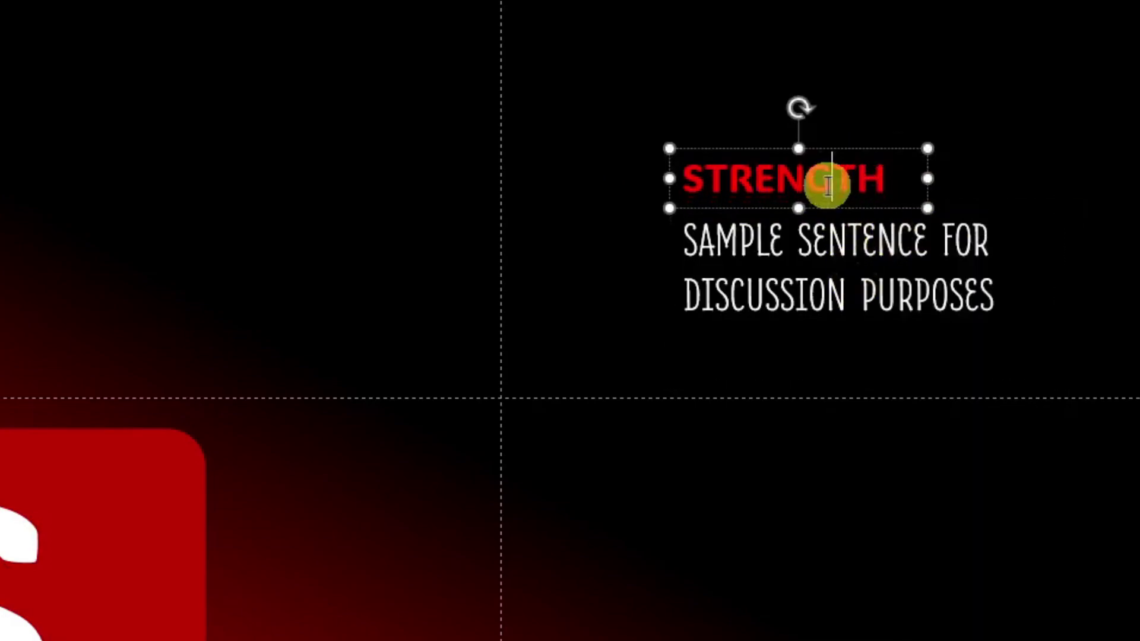
click(511, 137)
click(763, 173)
shift+click(764, 239)
right_click(766, 241)
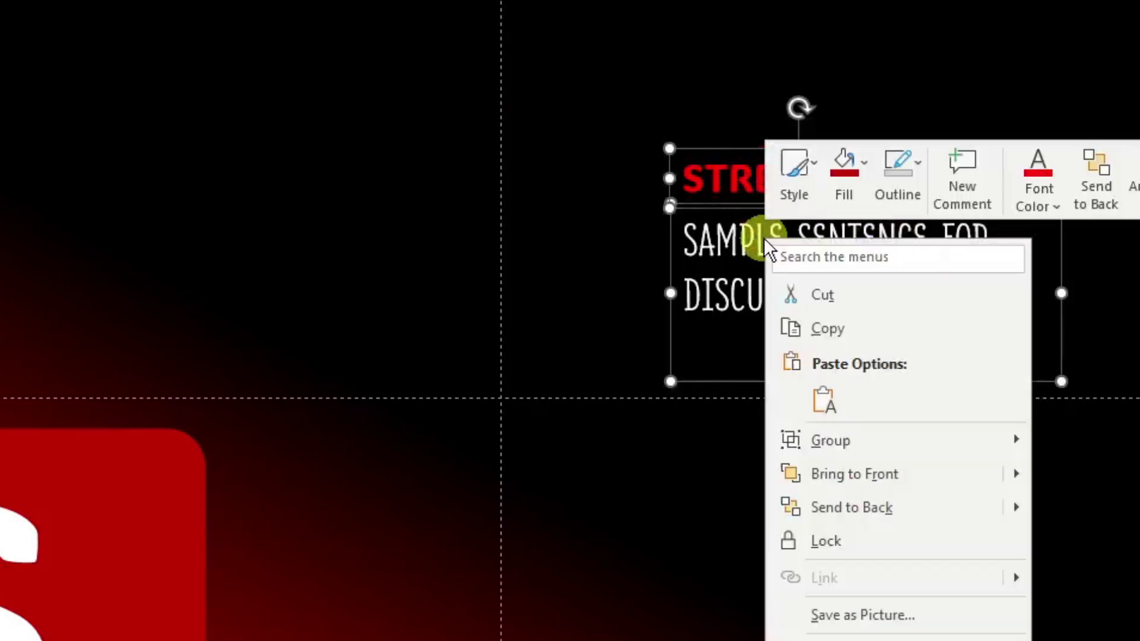
key(Escape)
click(108, 331)
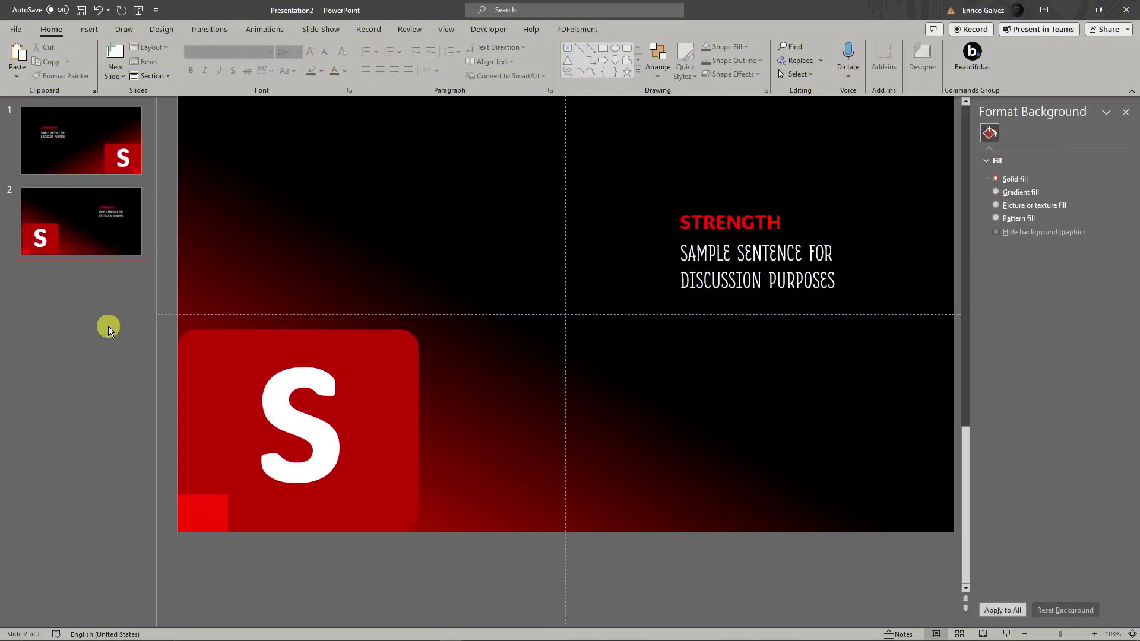
Duplicate slide 2 as a new slide 3
click(112, 212)
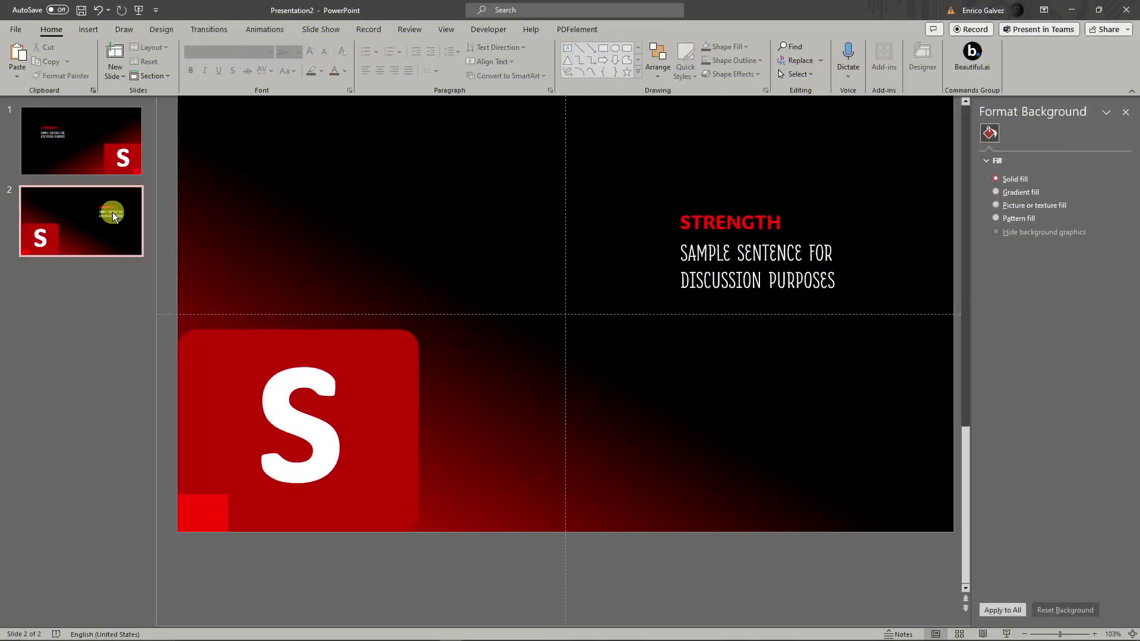
right_click(111, 221)
click(153, 336)
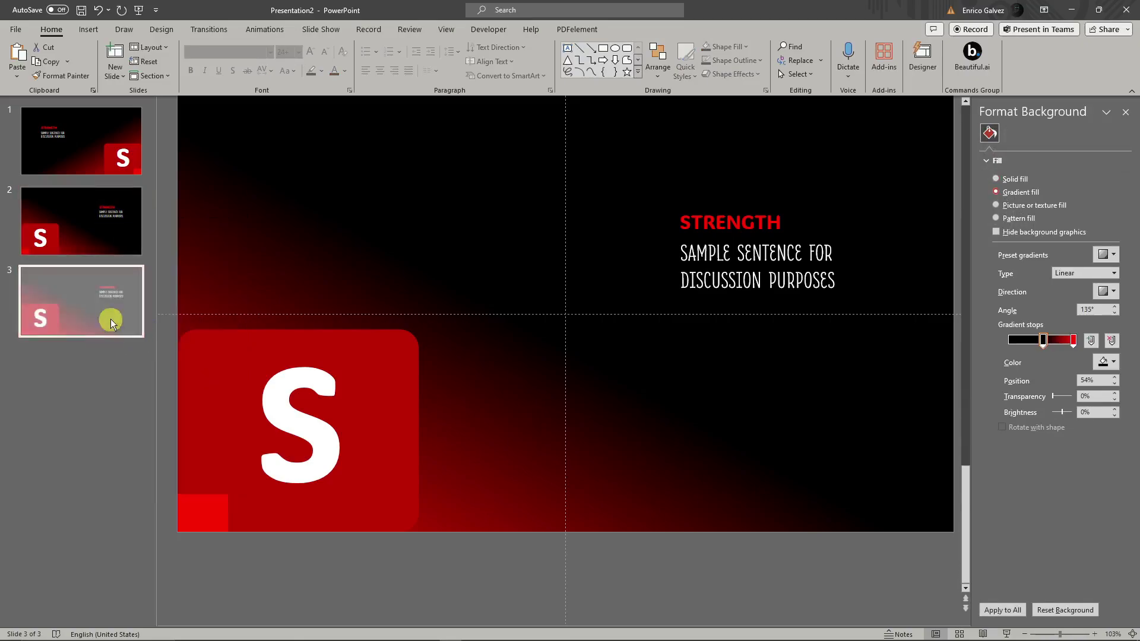
On slide 2, replace the tile letter S with W and recentre it on the tile
click(110, 217)
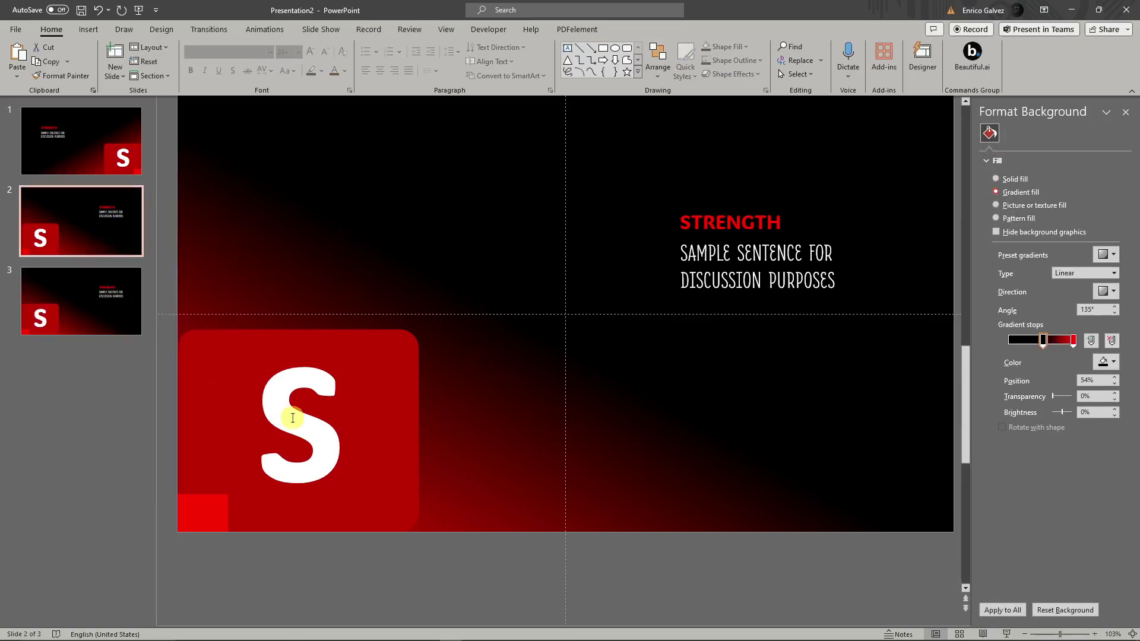
click(324, 387)
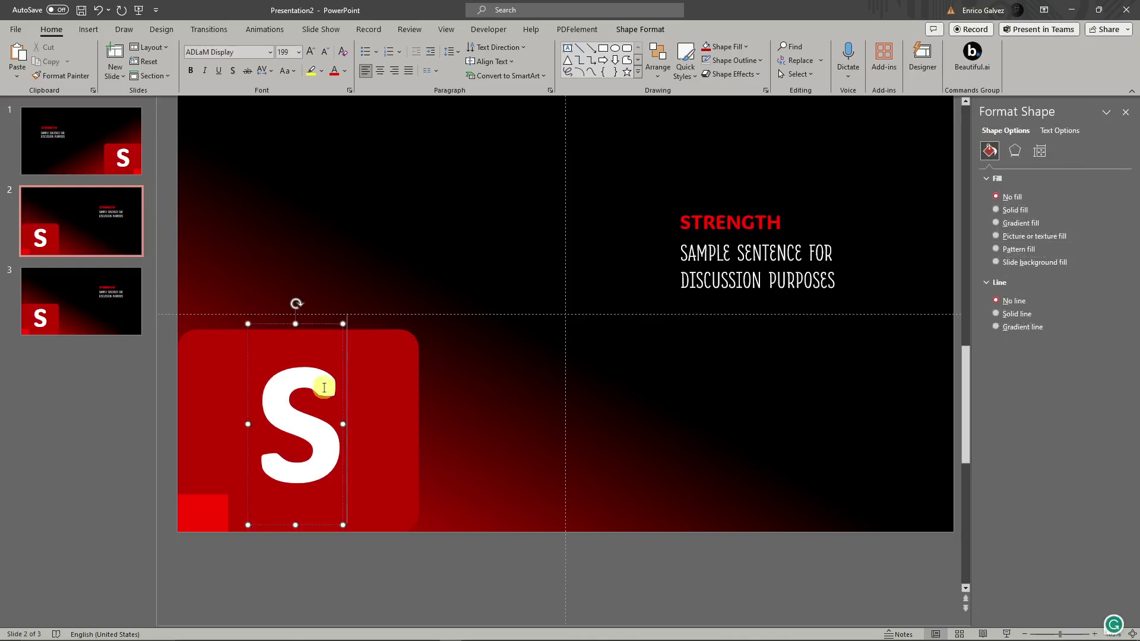
drag(325, 383, 286, 384)
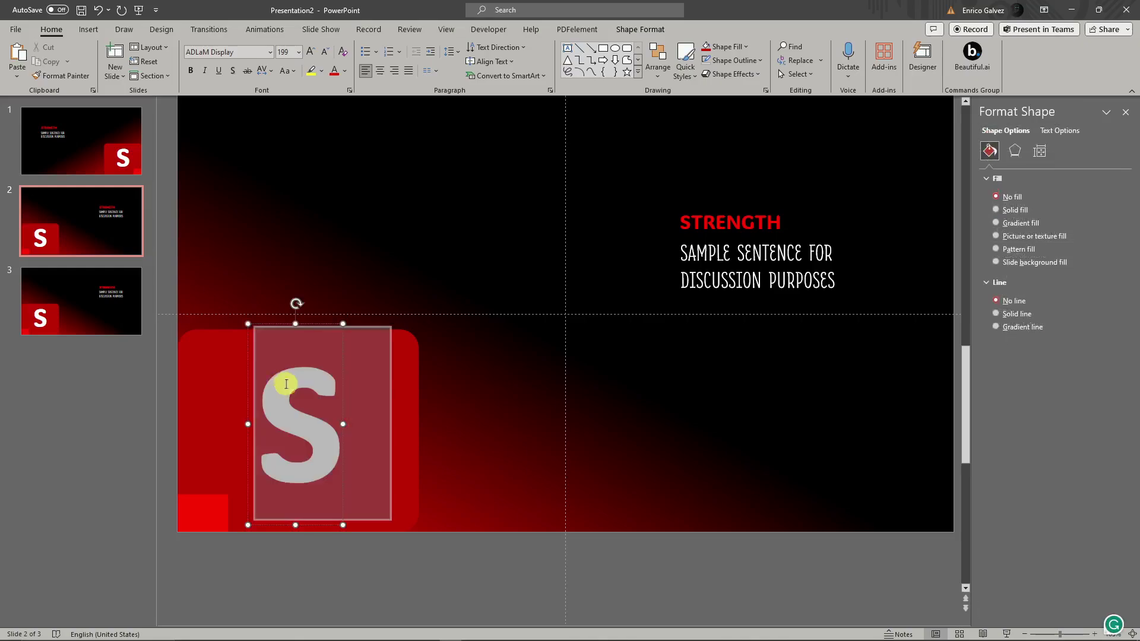
text(W)
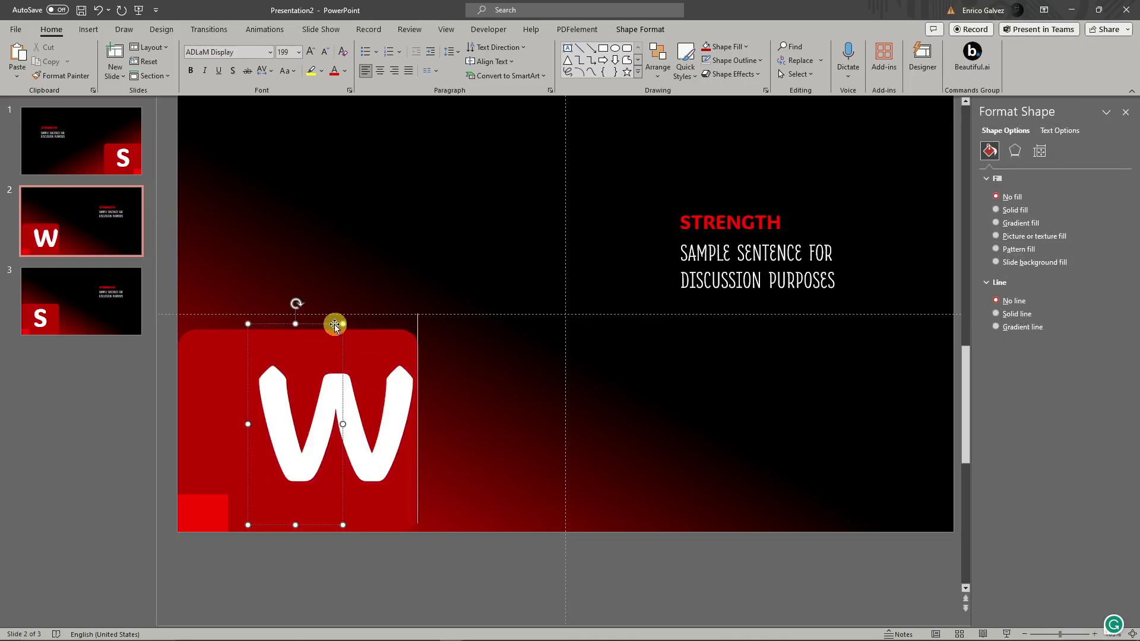
click(315, 329)
drag(314, 329, 287, 333)
Make the W tile's font colour and fill purple
click(461, 332)
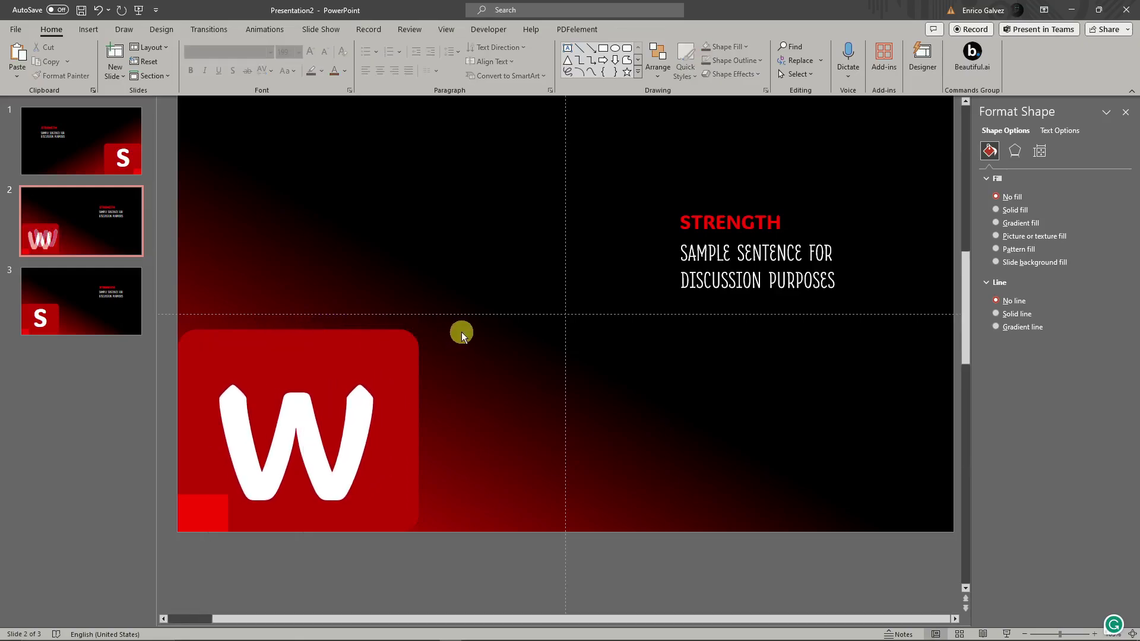
click(393, 339)
click(345, 71)
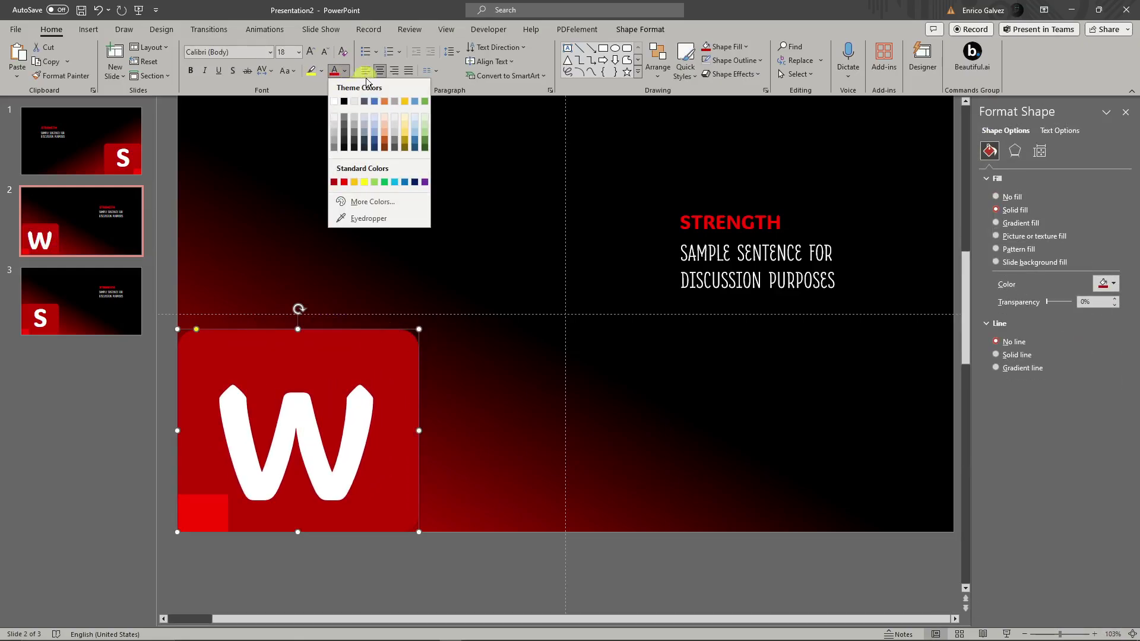
click(425, 184)
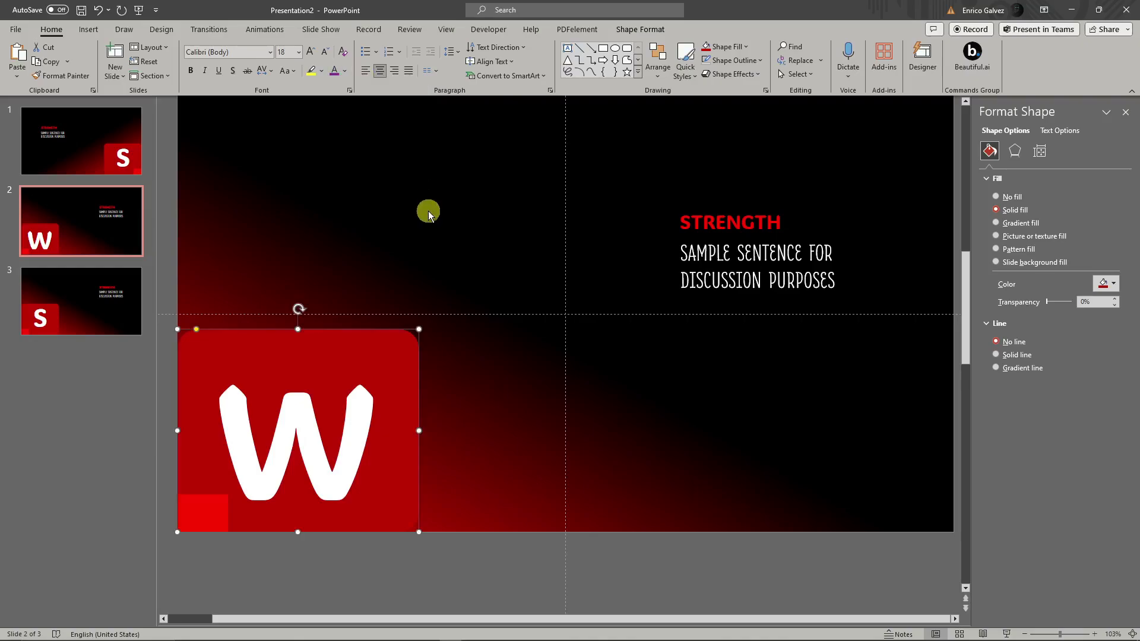
click(1110, 285)
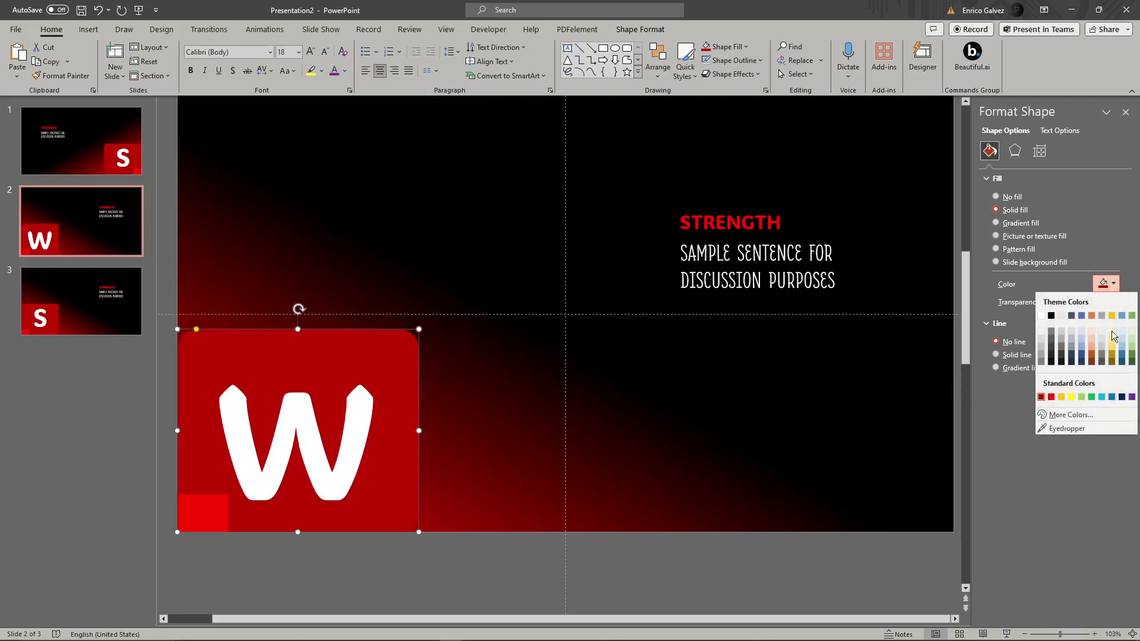
click(1131, 398)
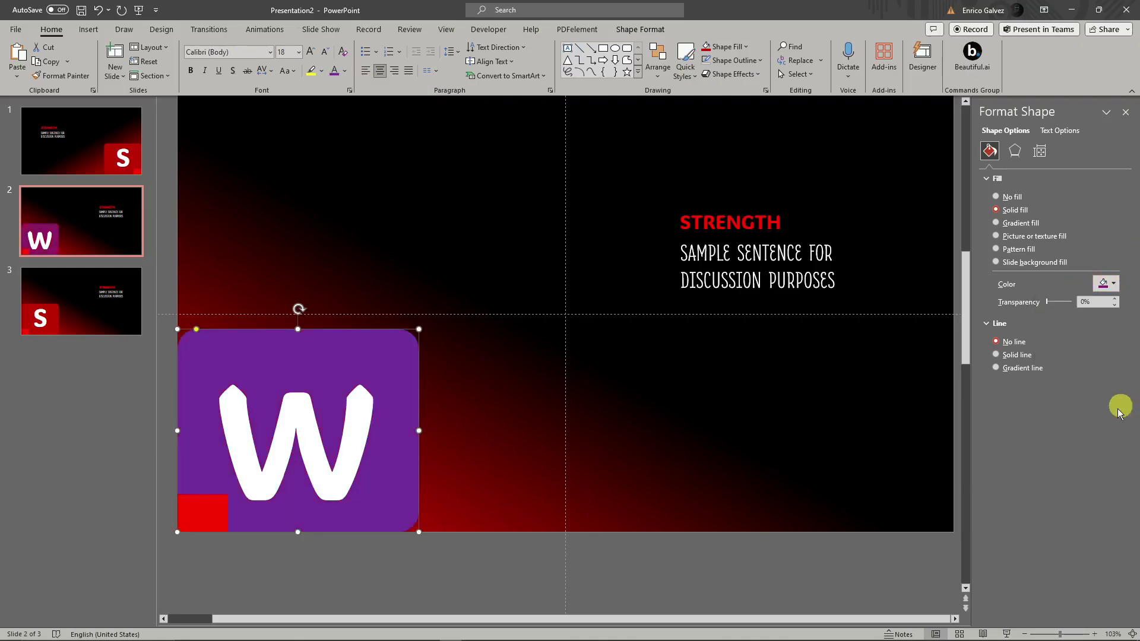
Fill the small corner square purple as well
click(179, 507)
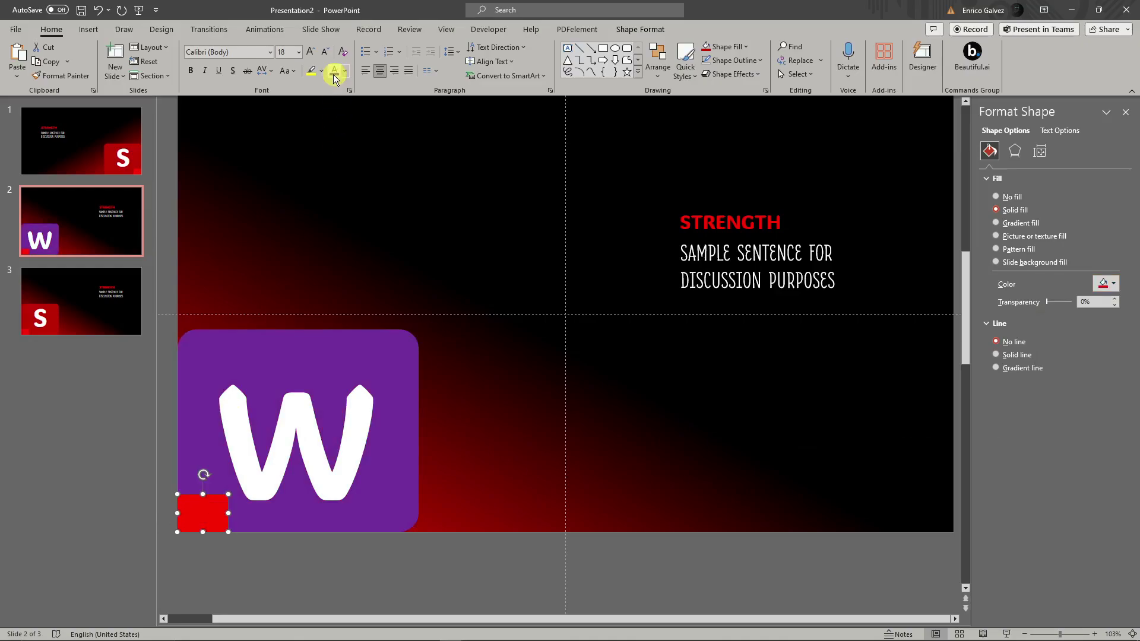
click(1103, 284)
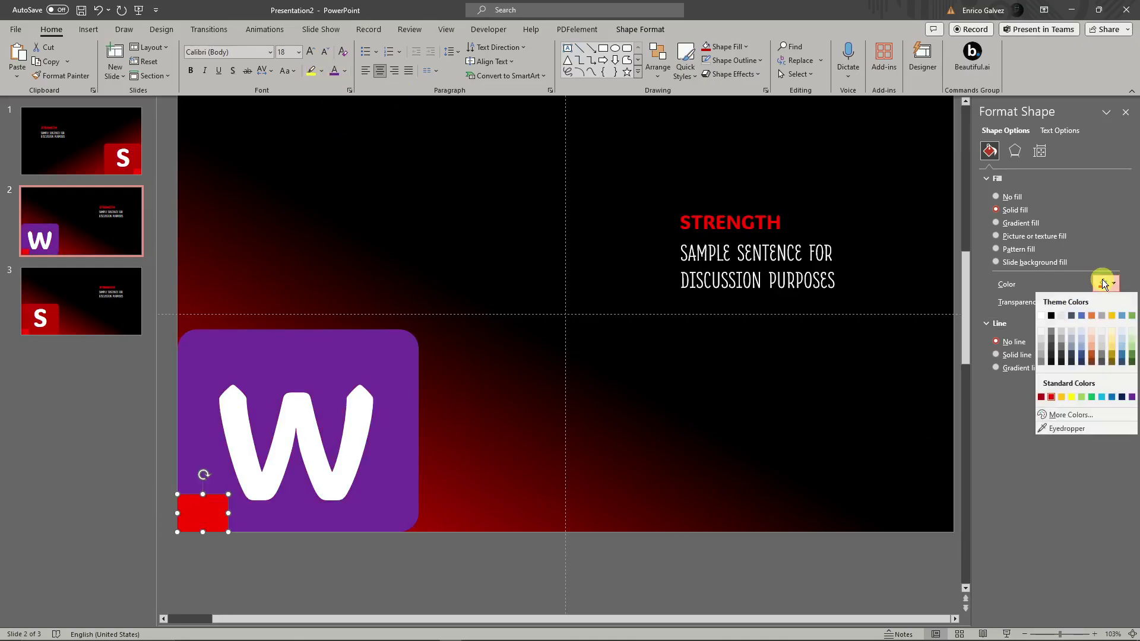
click(1132, 397)
click(618, 445)
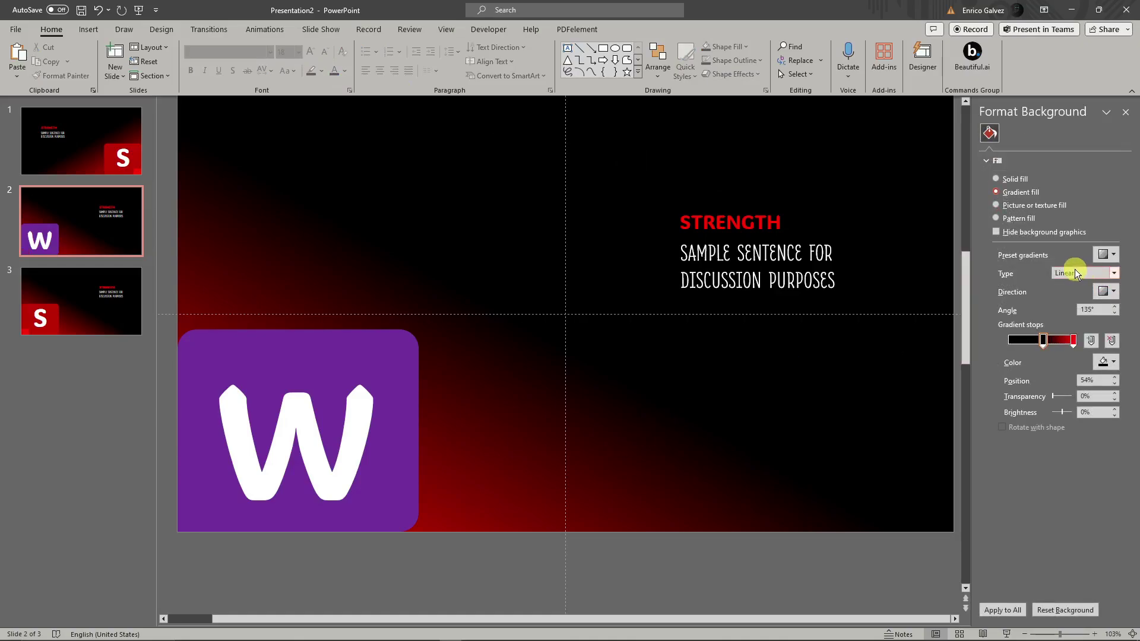
Set the right gradient stop to Purple and drag it to spread purple further
click(1074, 341)
click(1105, 363)
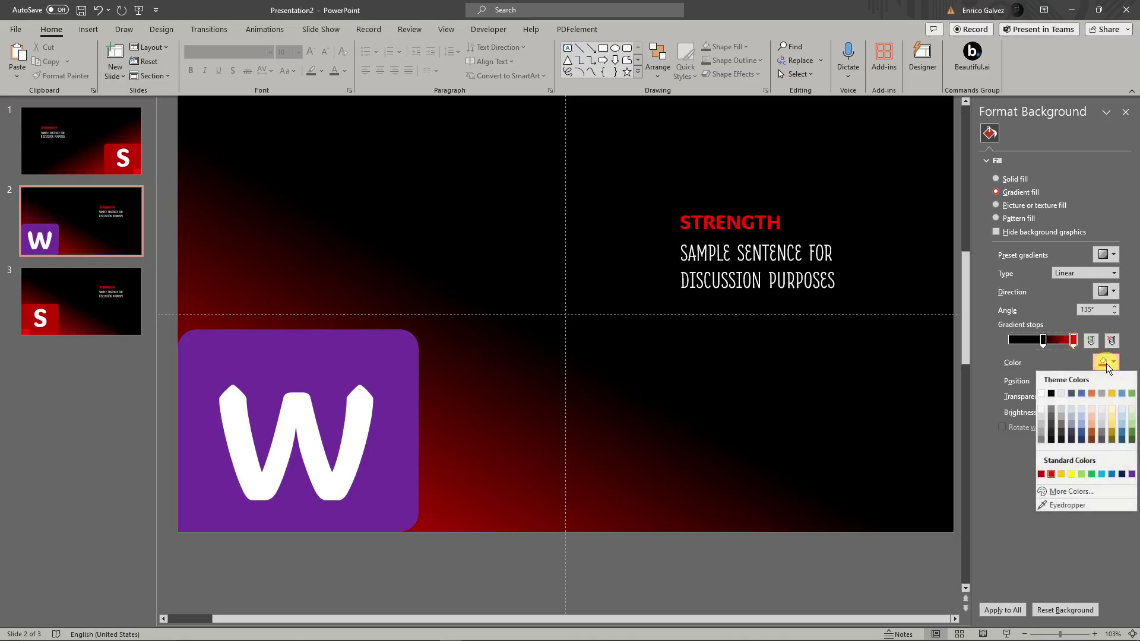
click(1131, 474)
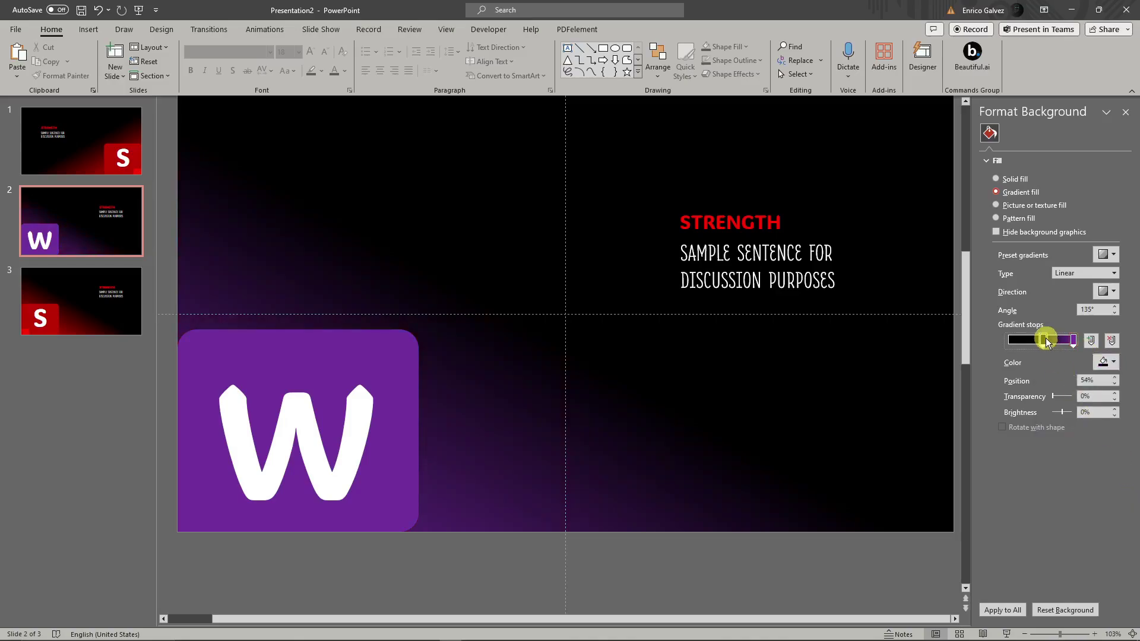
mouse_move(1033, 340)
mouse_down()
mouse_move(1000, 334)
mouse_move(1045, 348)
mouse_up()
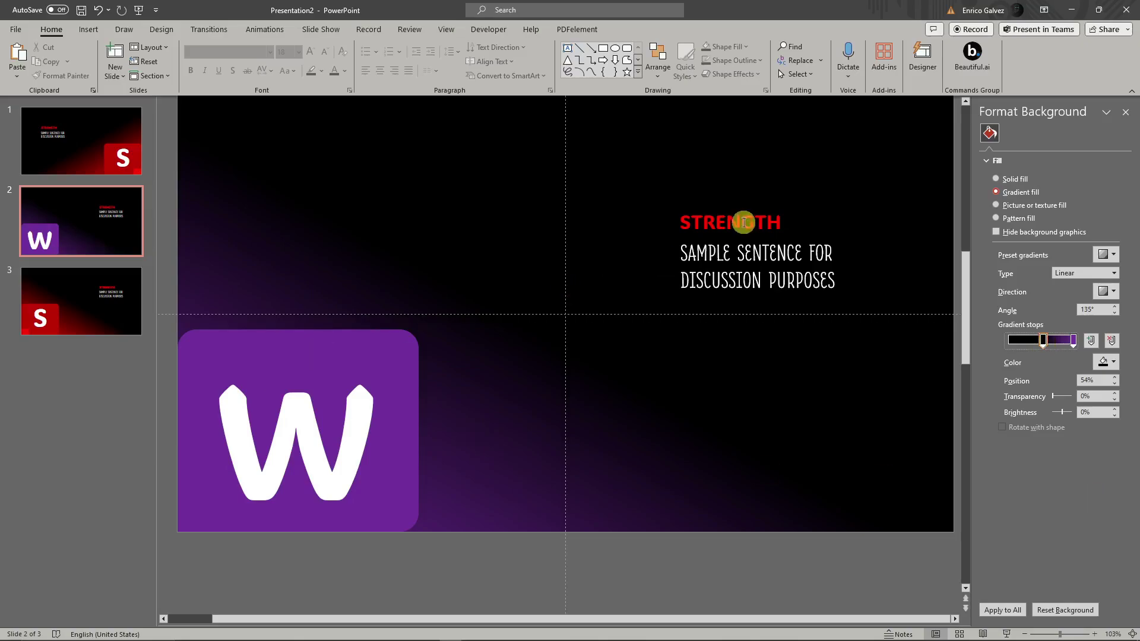
Replace the STRENGTH heading with WEAKNESS in purple, then go to slide 3
click(763, 222)
mouse_move(764, 221)
mouse_down()
mouse_move(780, 221)
mouse_move(769, 222)
mouse_up()
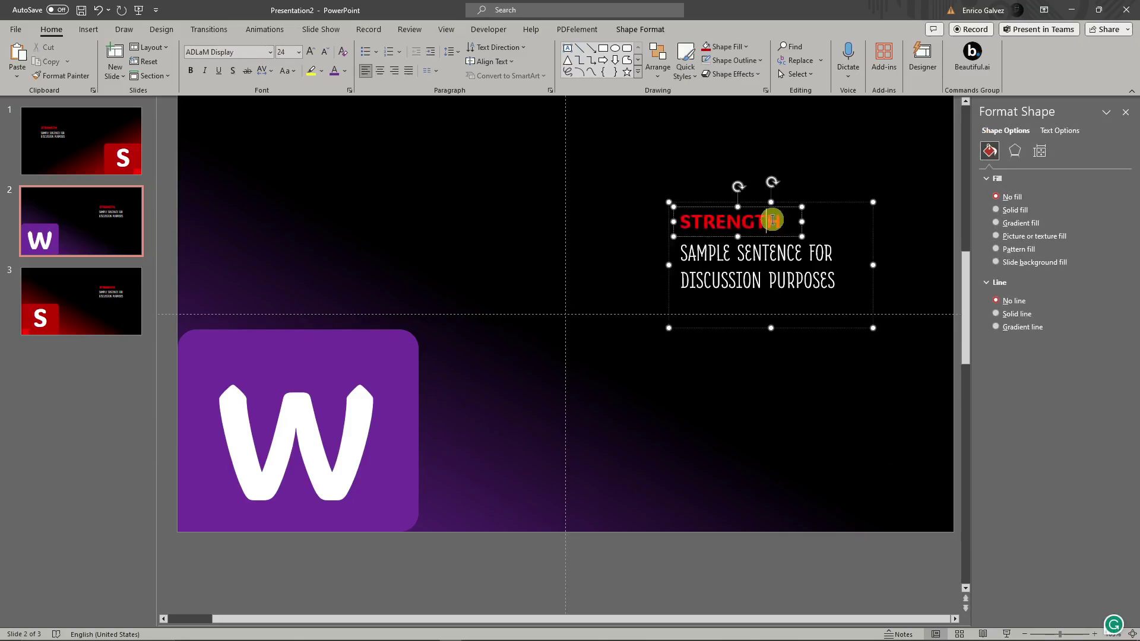
double_click(772, 223)
text(WEAKN)
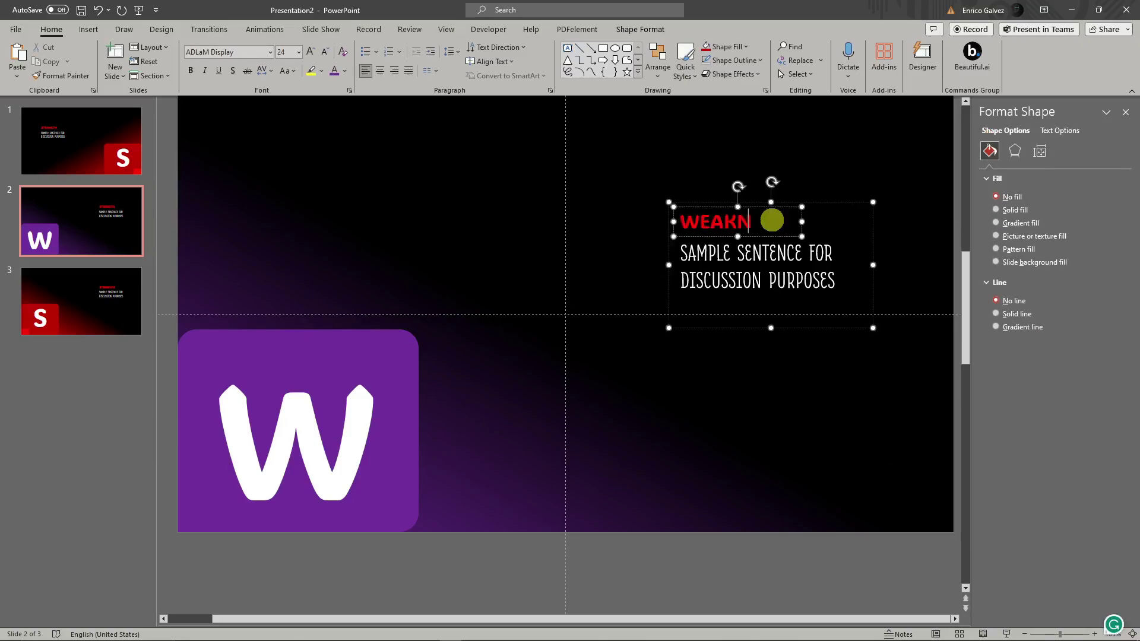
text(ESS)
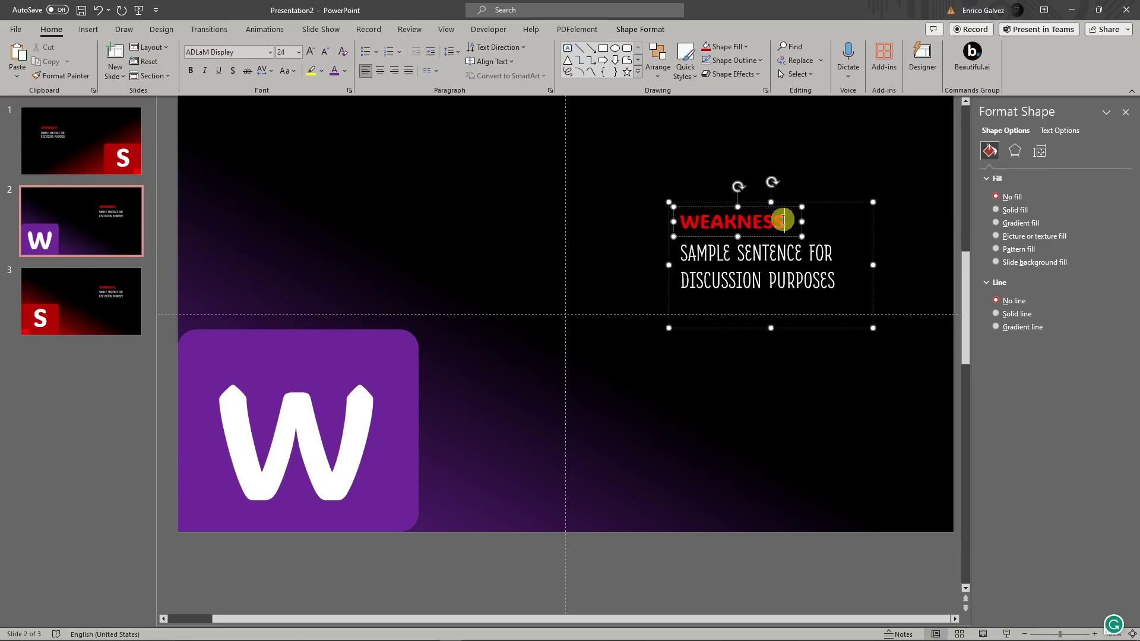
drag(785, 221, 766, 220)
double_click(766, 220)
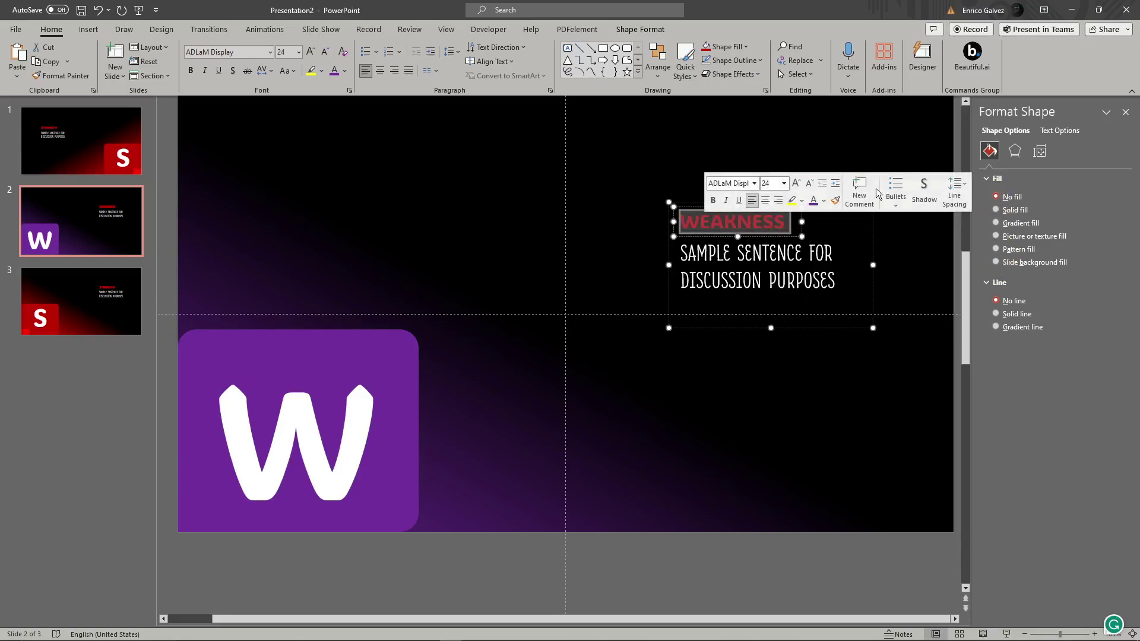
click(334, 71)
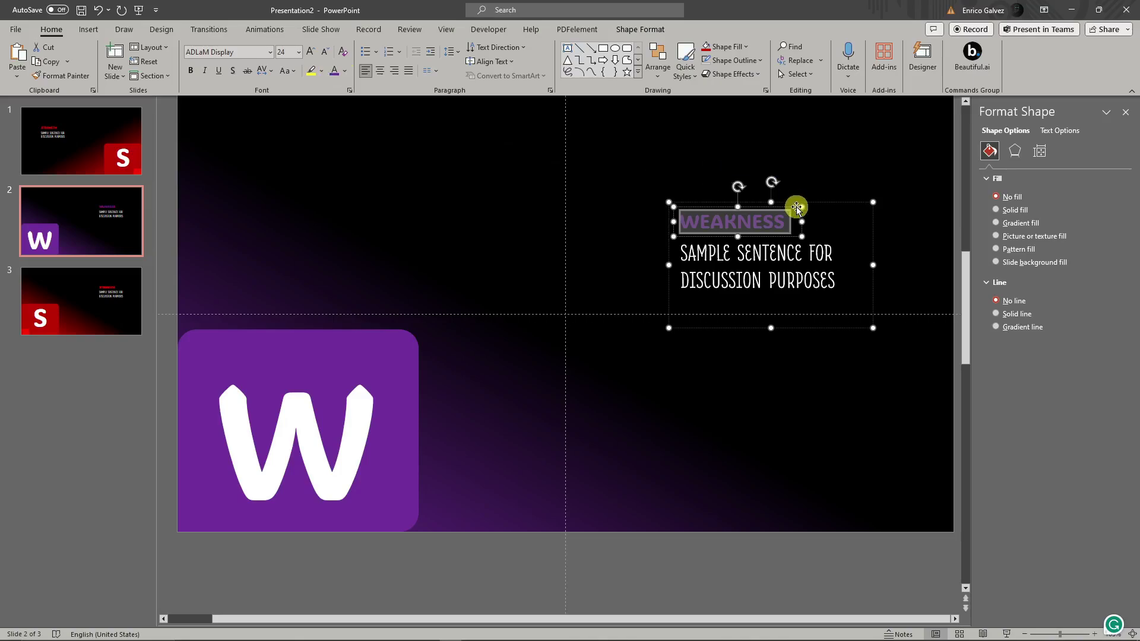
click(748, 381)
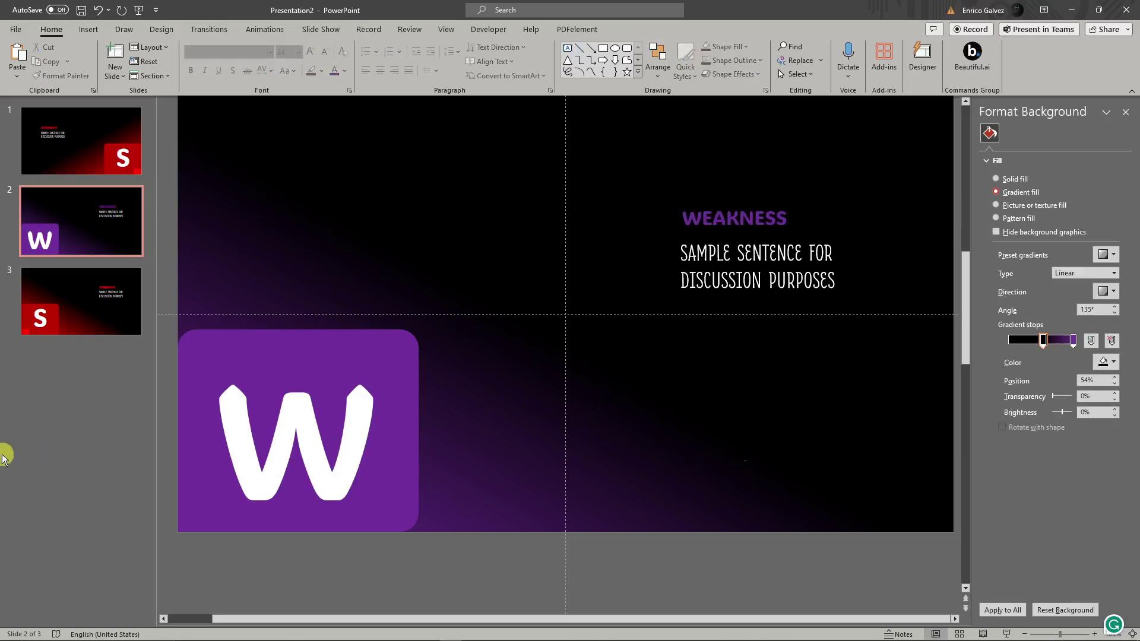
click(86, 312)
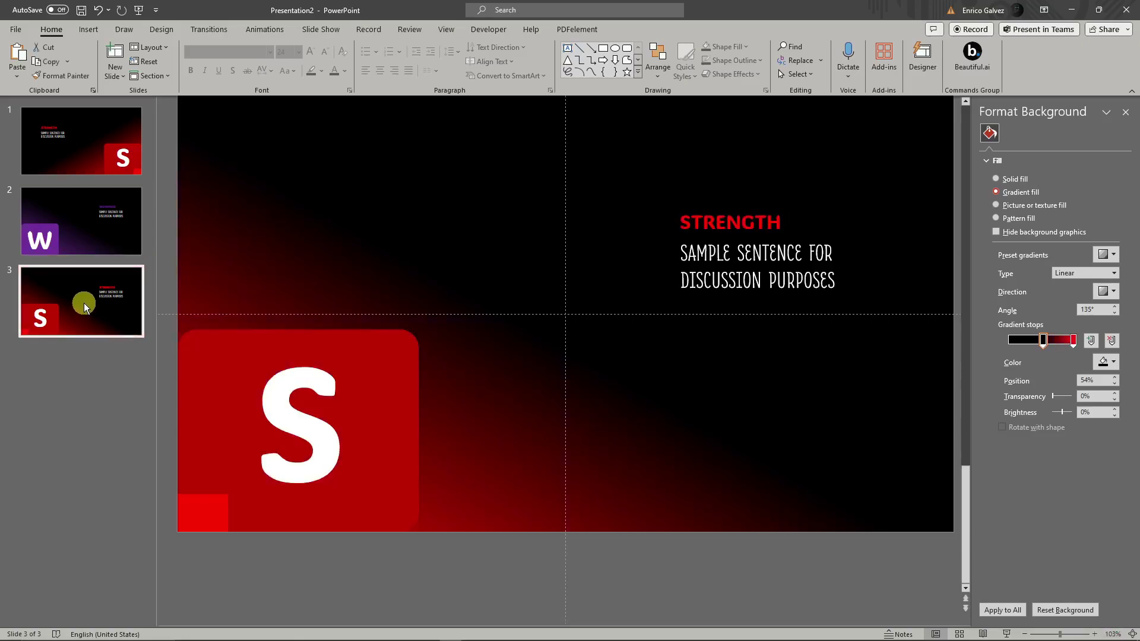
Change slide 3's tile letter from S to O and centre it on the tile
click(322, 389)
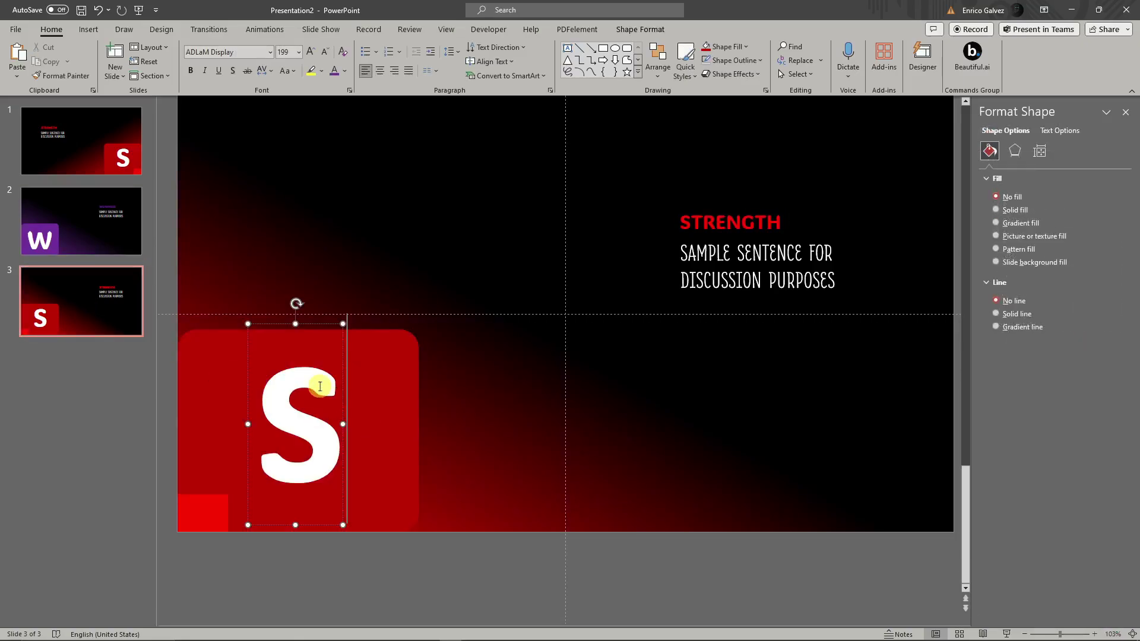
double_click(320, 386)
click(301, 395)
double_click(326, 440)
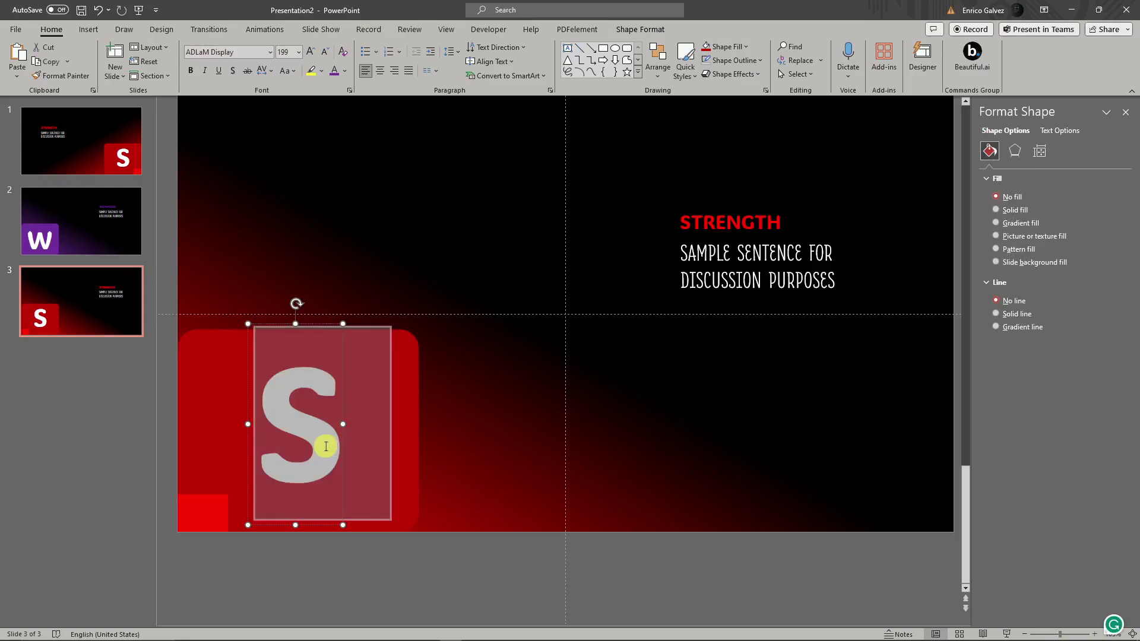
text(o)
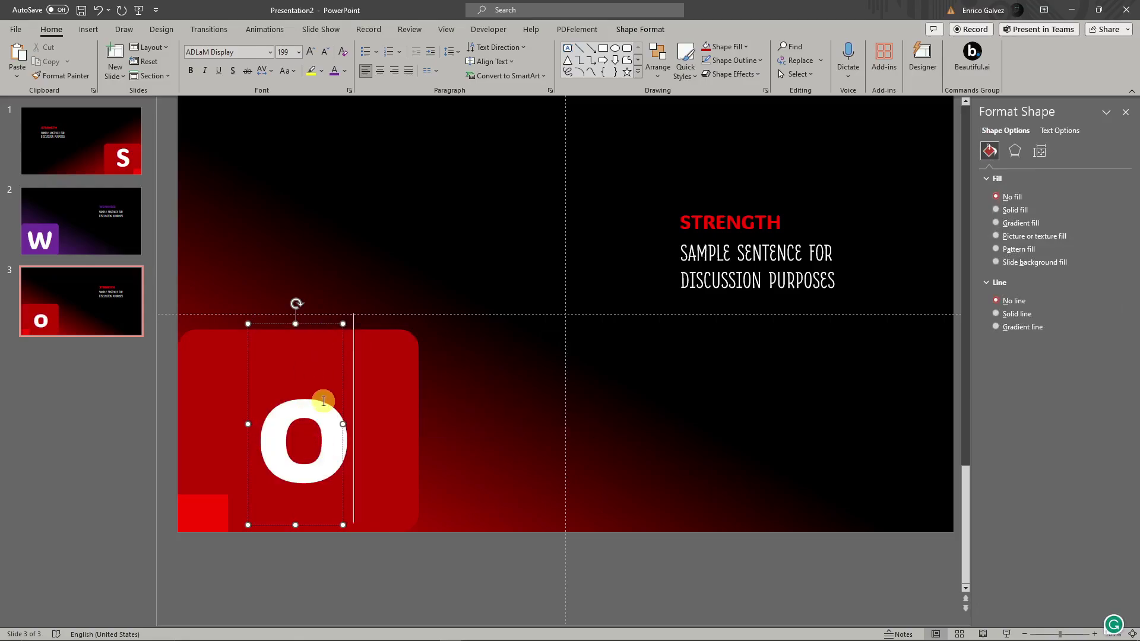
key(BackSpace)
text(O)
drag(327, 331, 300, 338)
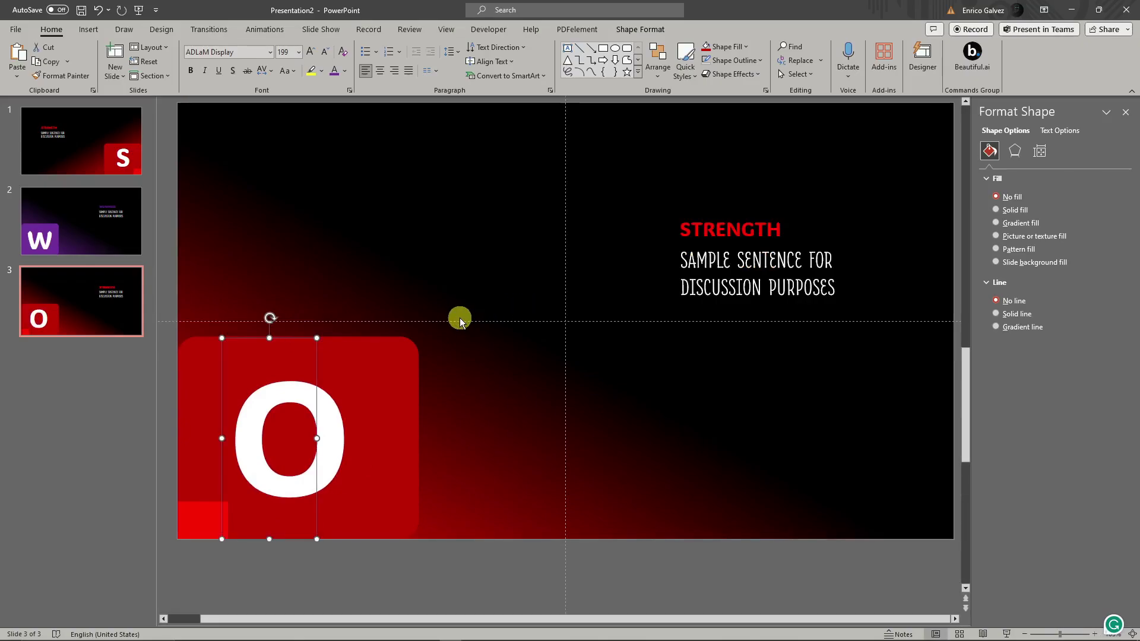
Review slides 1 and 2, then return to slide 3
click(85, 155)
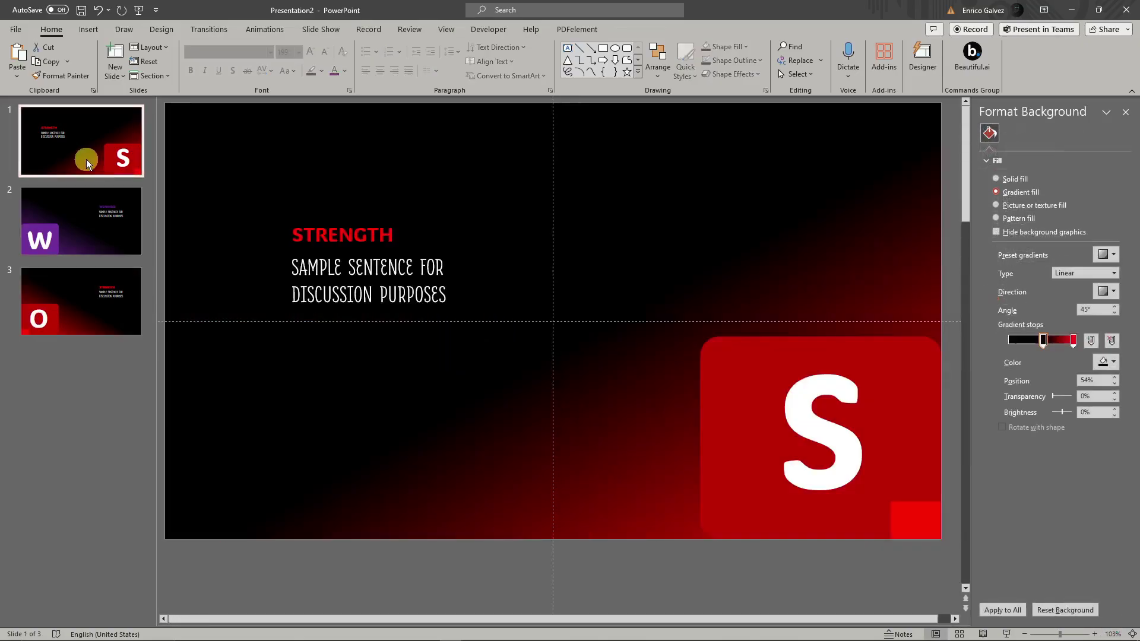
click(82, 241)
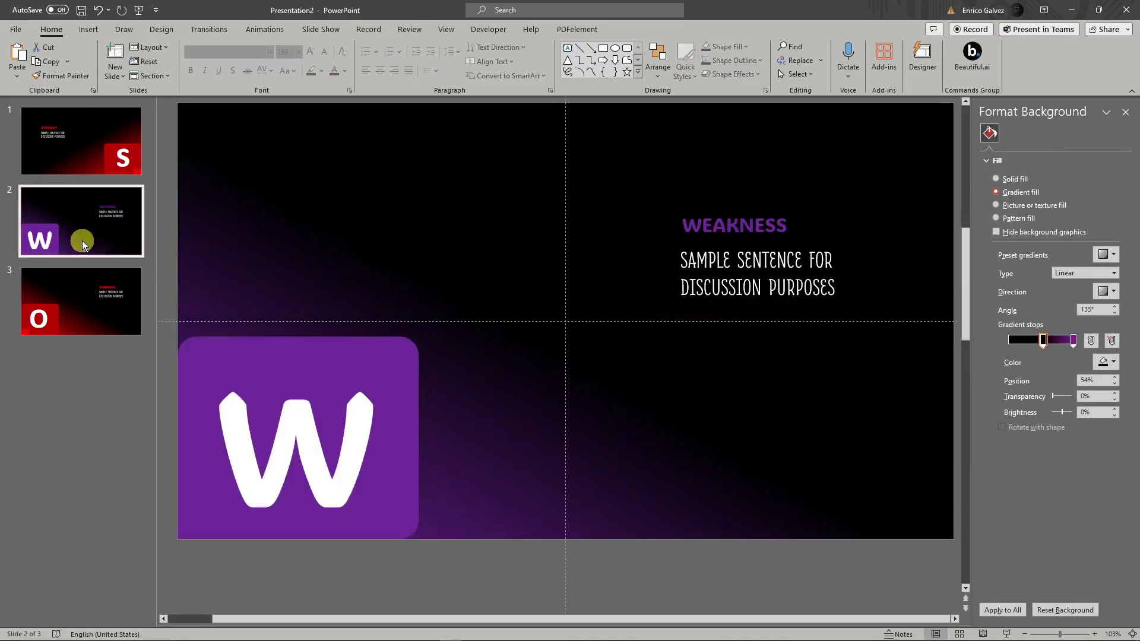
click(91, 311)
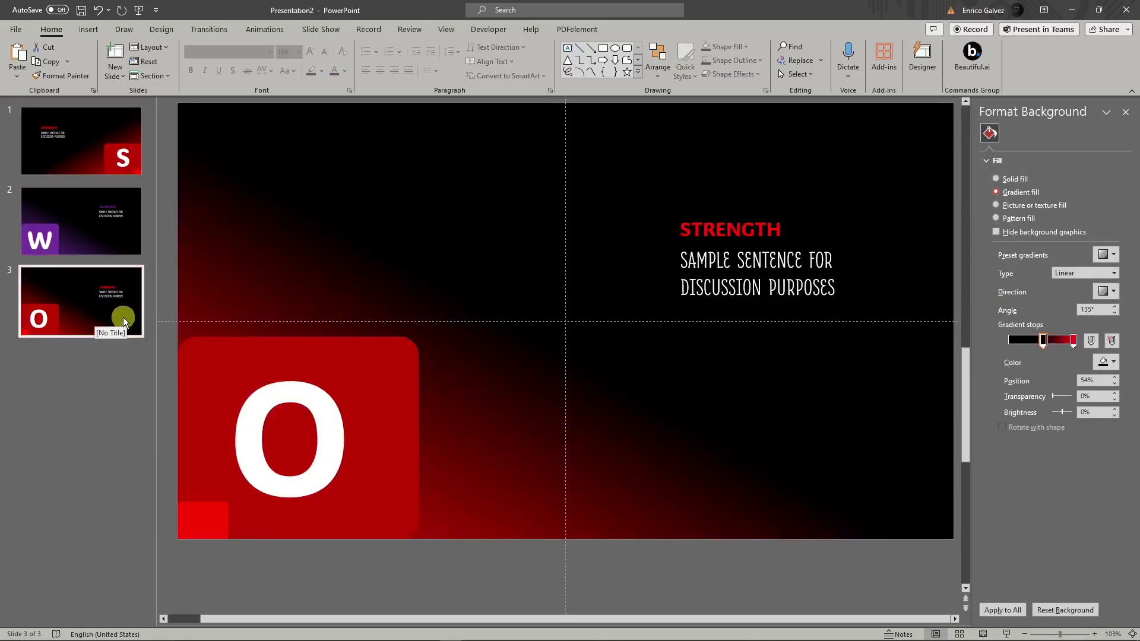
Move the red tile, the O letter and the small square to the top-left
click(366, 356)
drag(369, 364, 366, 130)
click(326, 433)
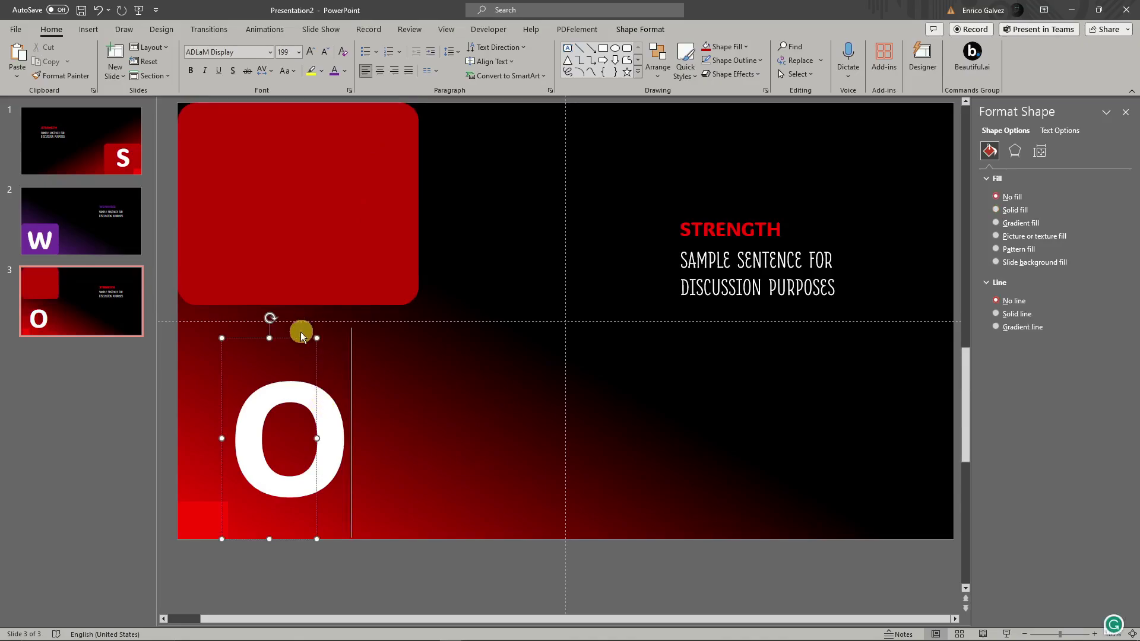
drag(301, 336, 297, 94)
key(ctrl+z)
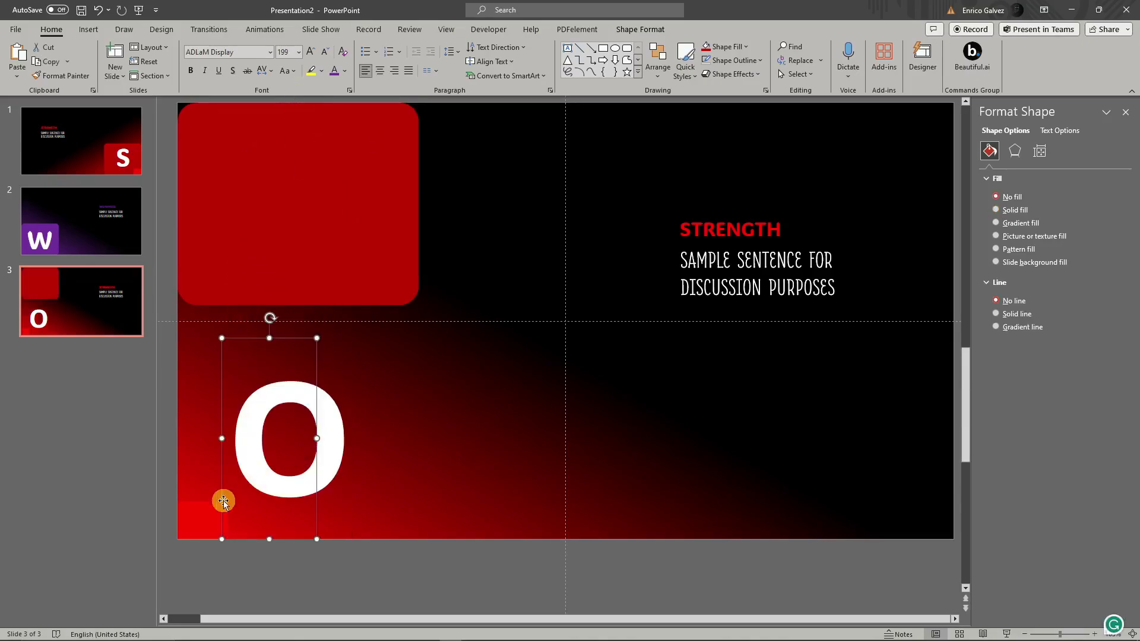
click(394, 359)
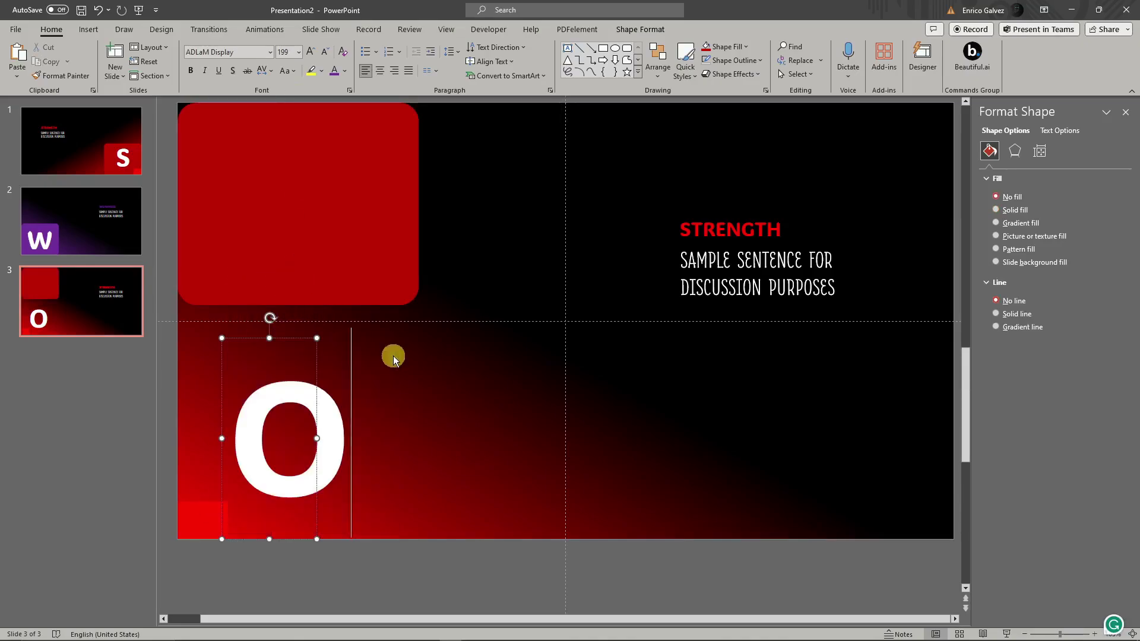
click(537, 394)
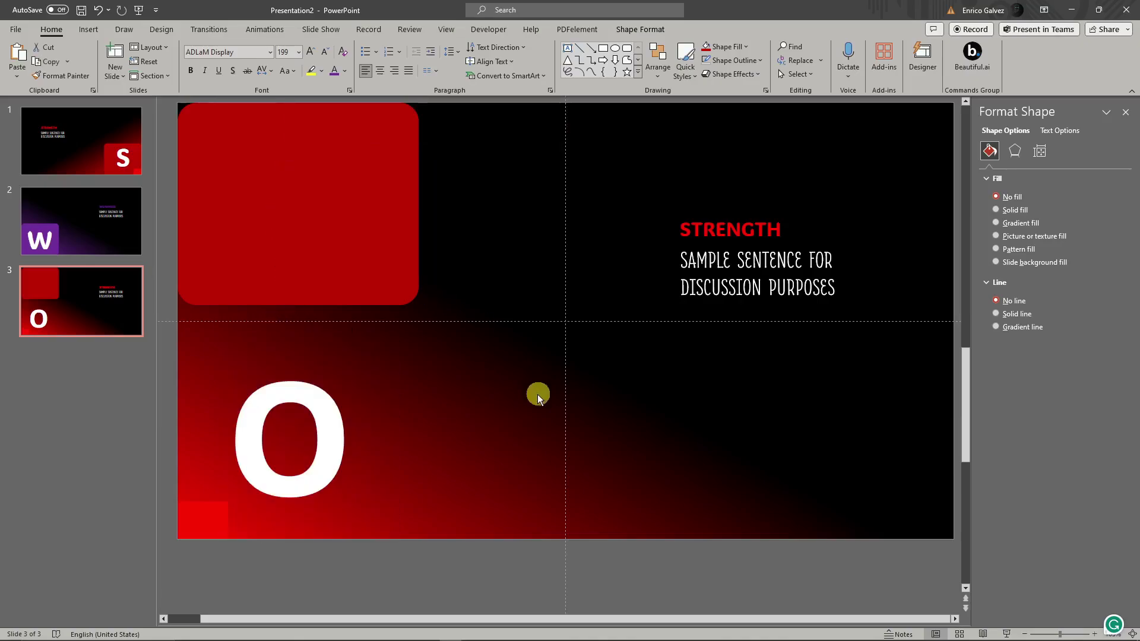
click(314, 388)
drag(293, 335, 291, 98)
drag(297, 537, 296, 298)
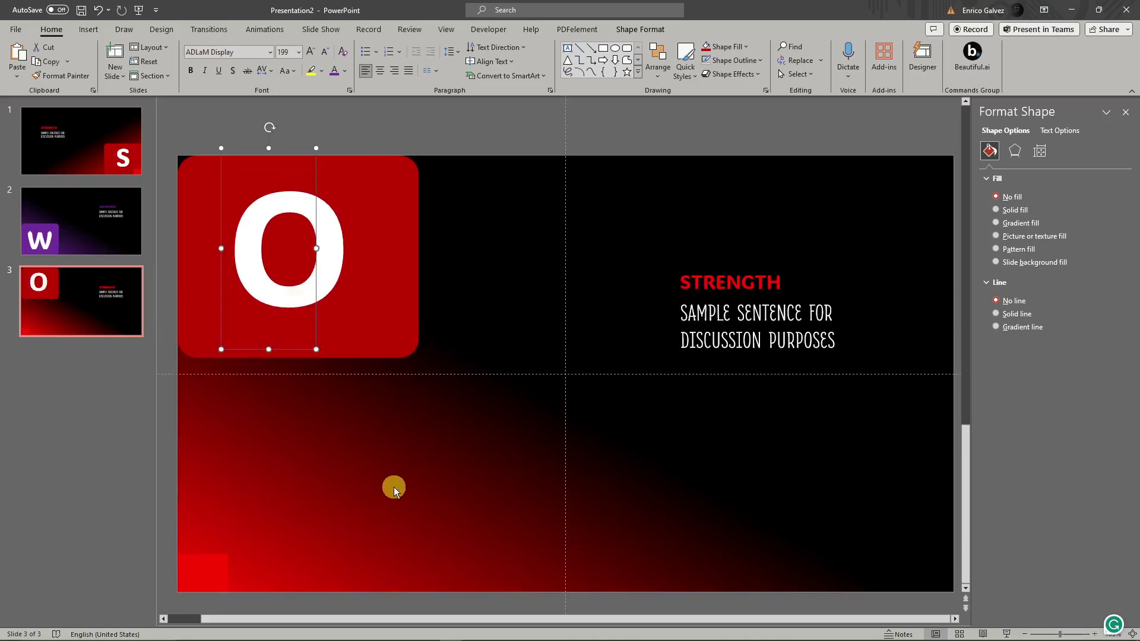
click(219, 562)
drag(219, 572, 218, 174)
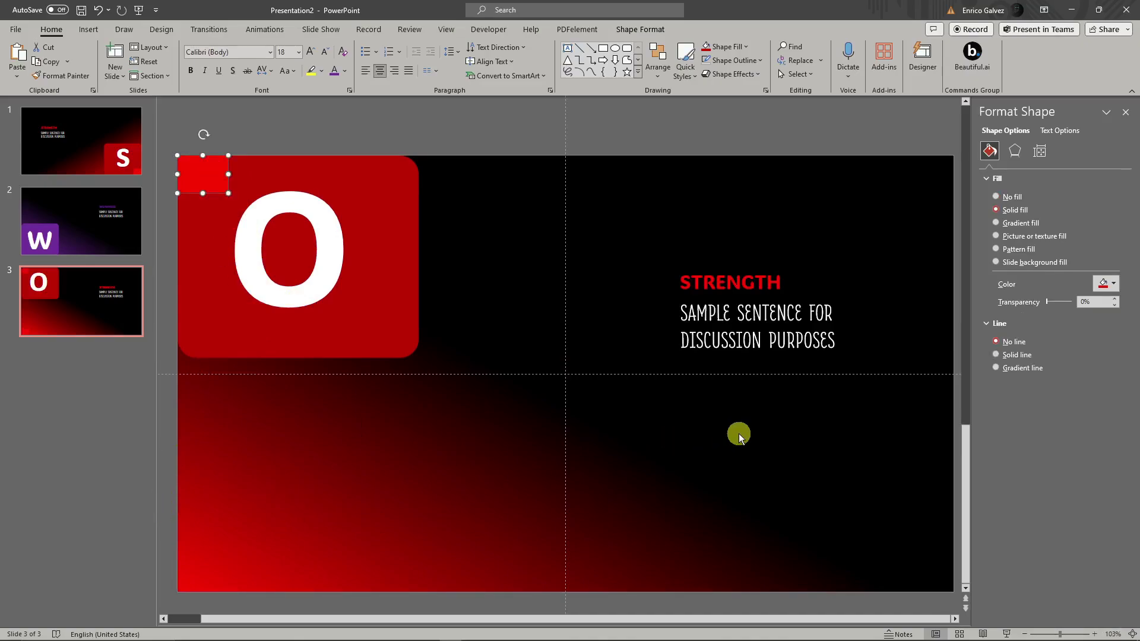
Move the STRENGTH text block to the lower right of the slide
click(740, 437)
drag(653, 261, 897, 381)
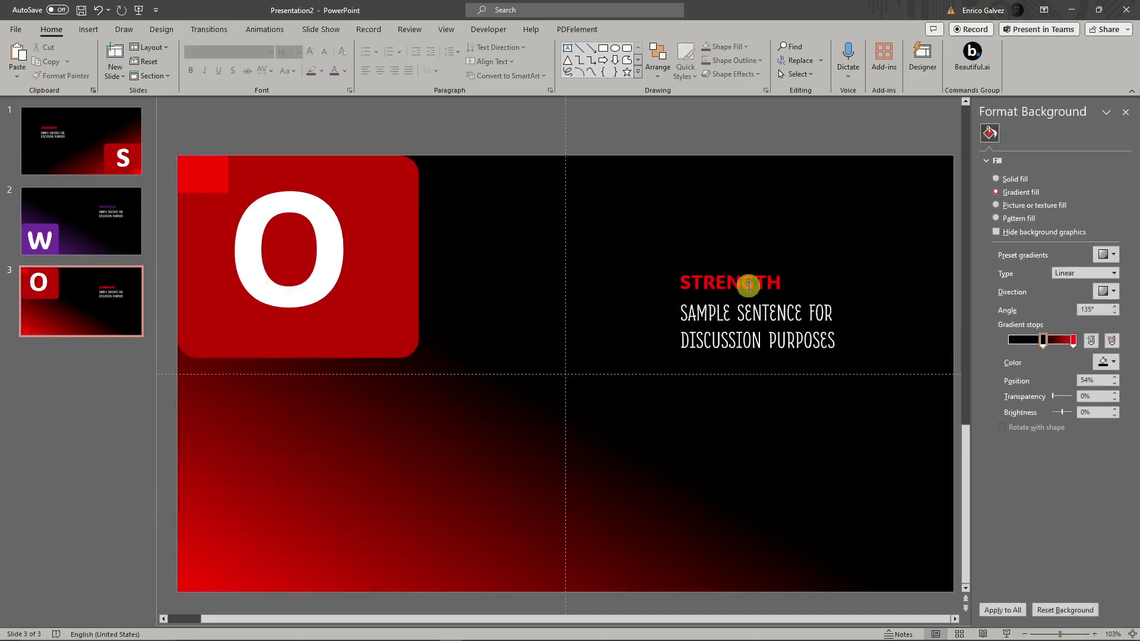
click(749, 285)
drag(824, 264, 840, 443)
click(301, 493)
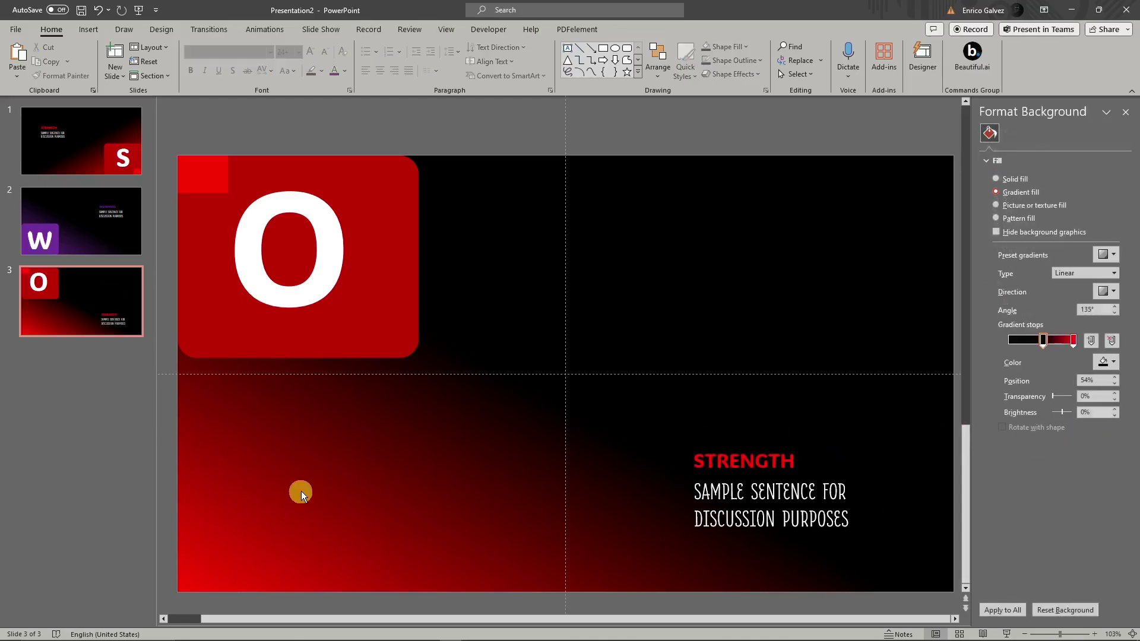
click(51, 487)
right_click(536, 417)
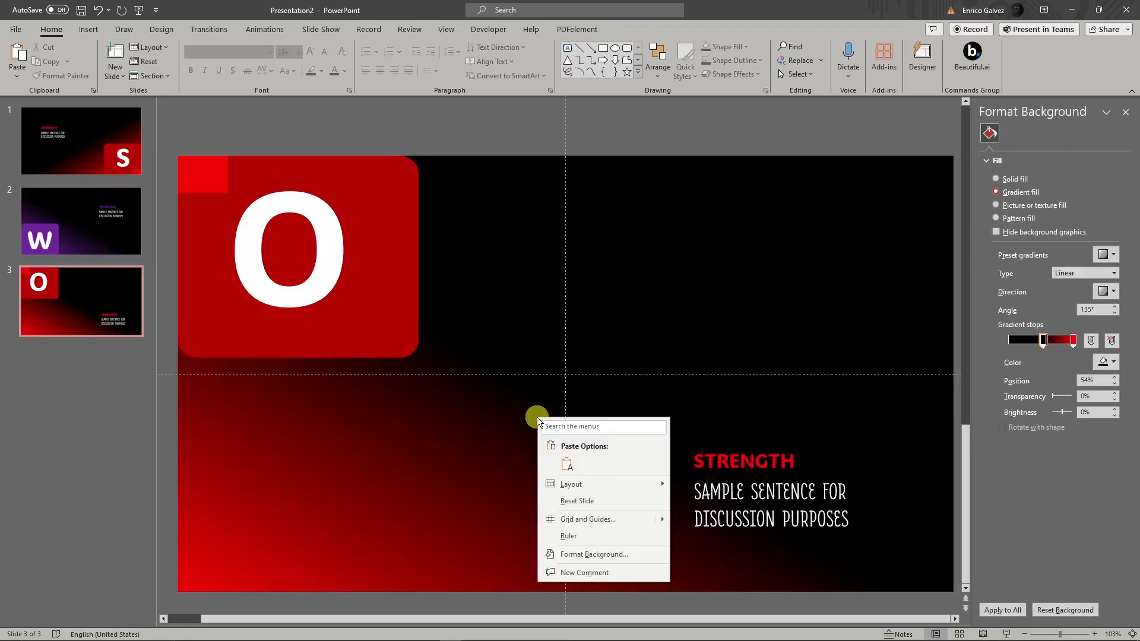
click(493, 416)
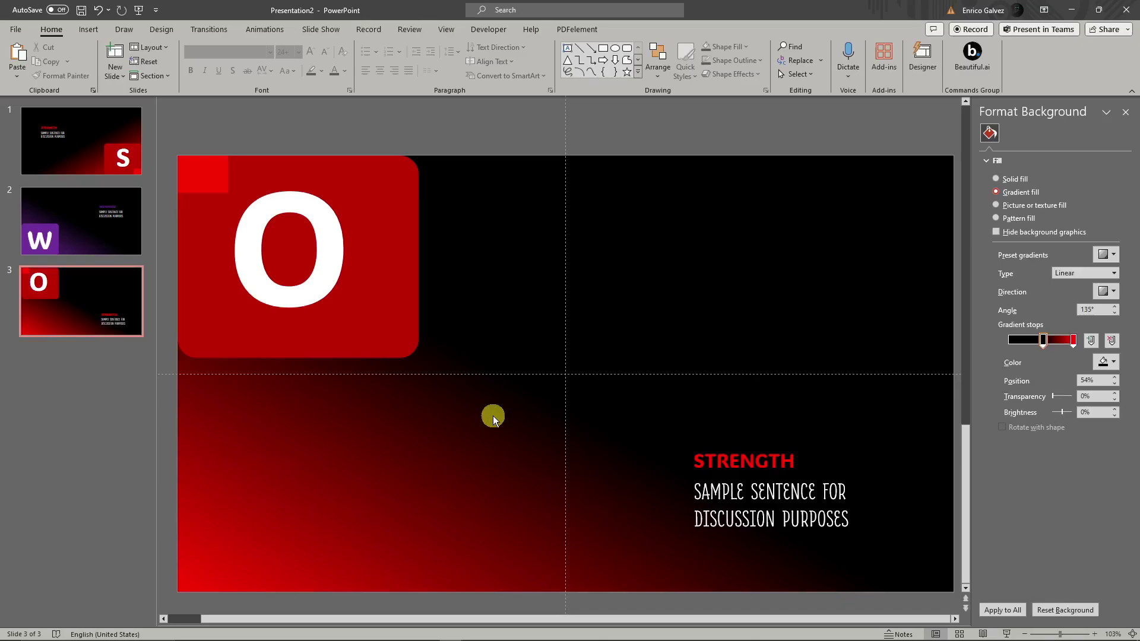
Set the background gradient to 225° with dark green end stops and a black middle stop
click(1106, 292)
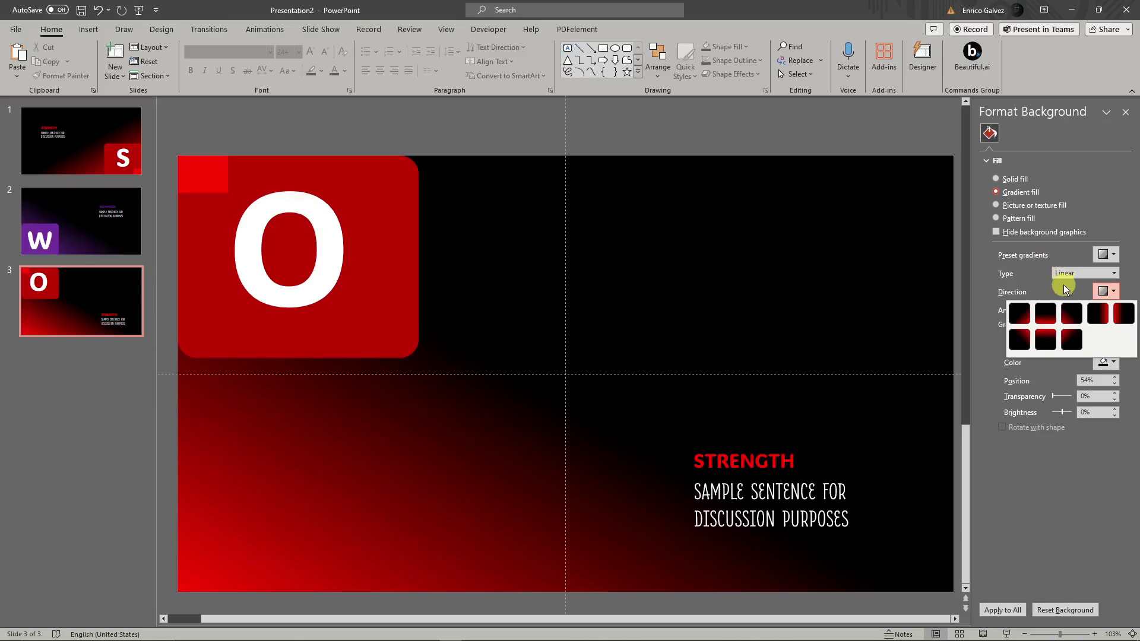
click(1072, 339)
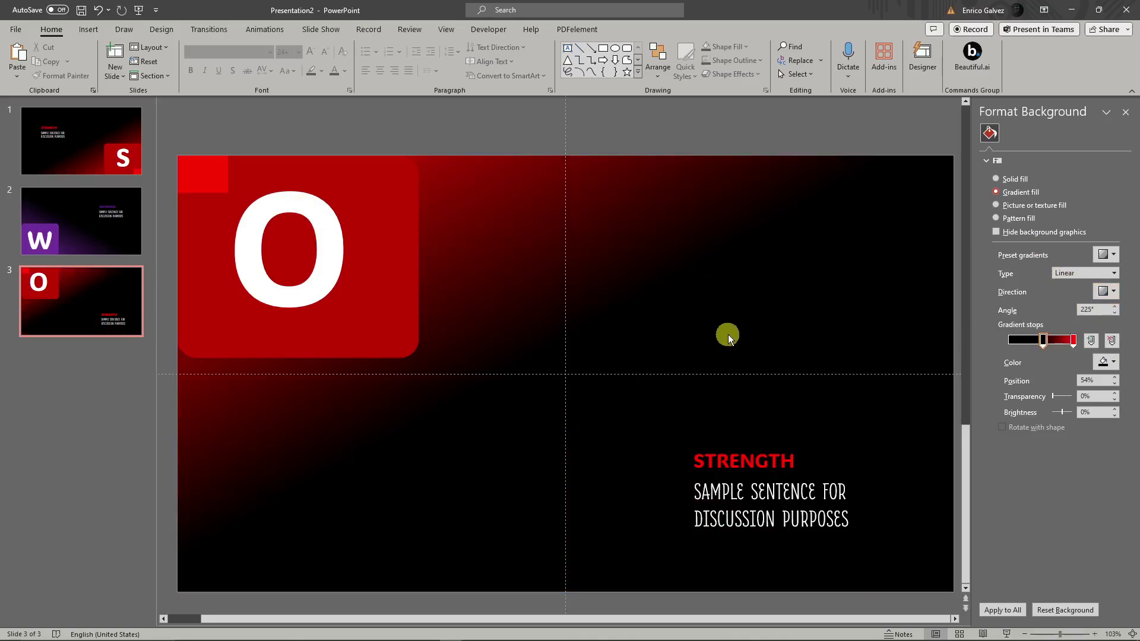
click(1105, 362)
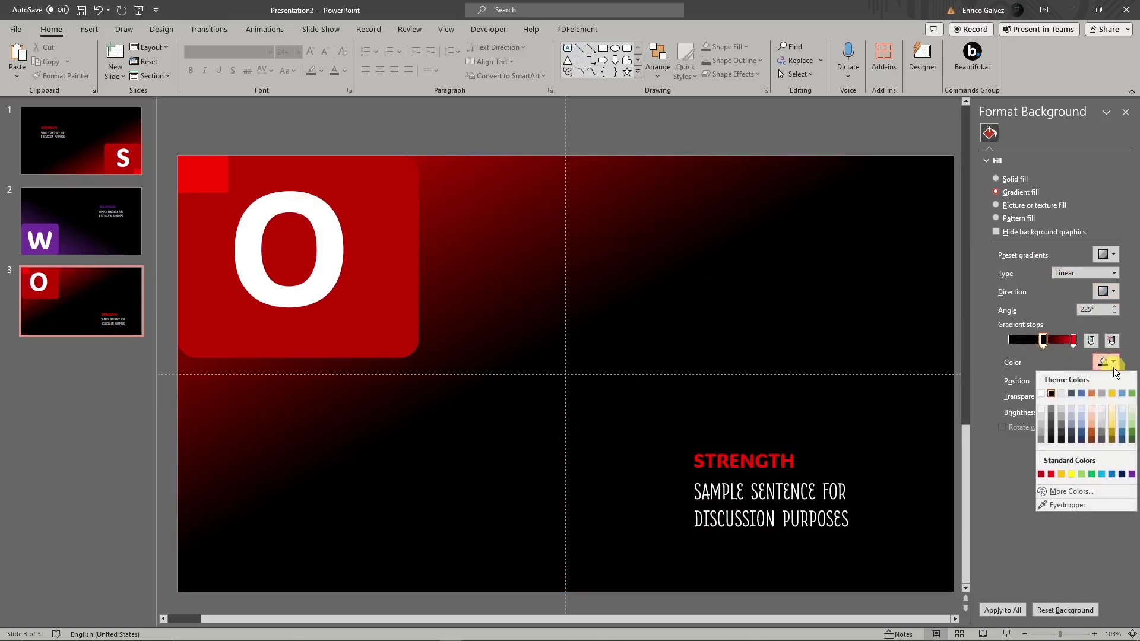
click(1131, 431)
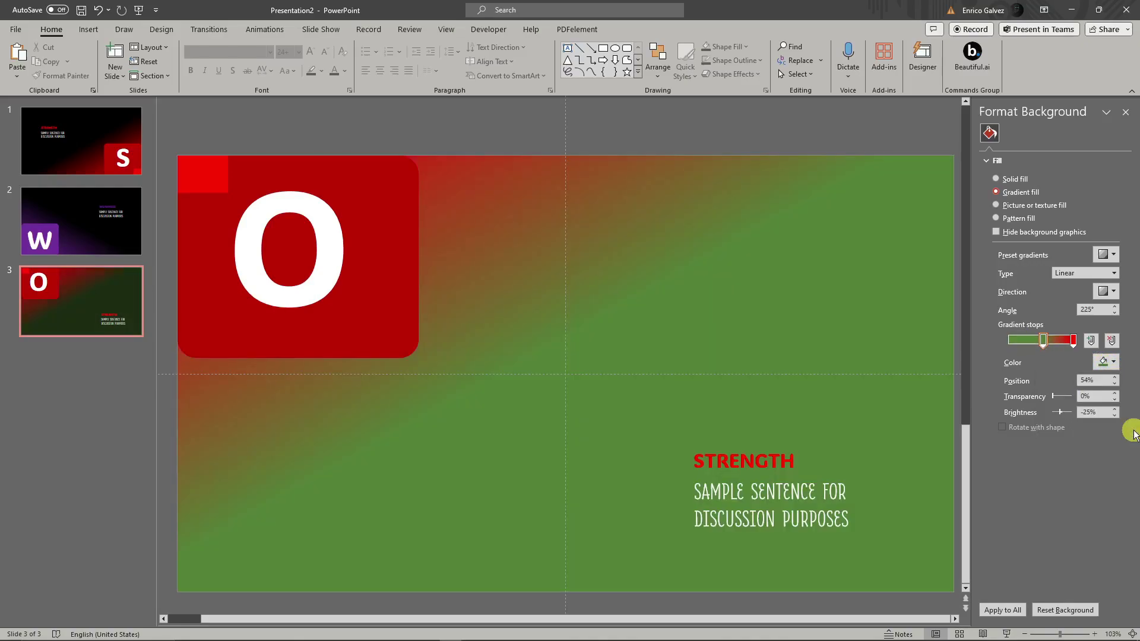
click(1105, 362)
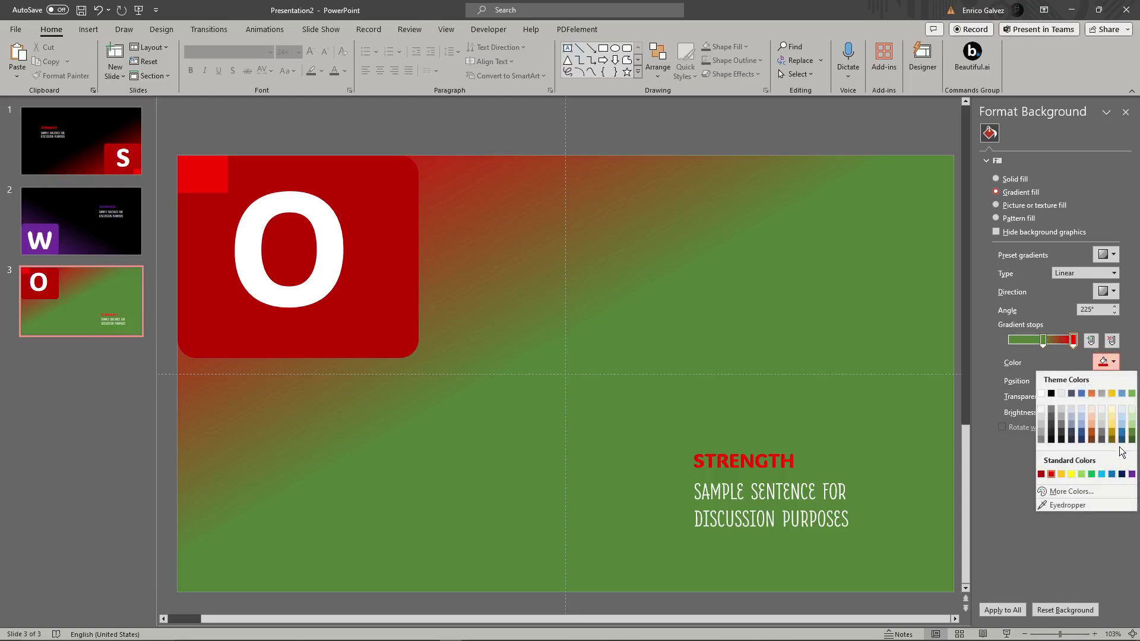
click(1132, 407)
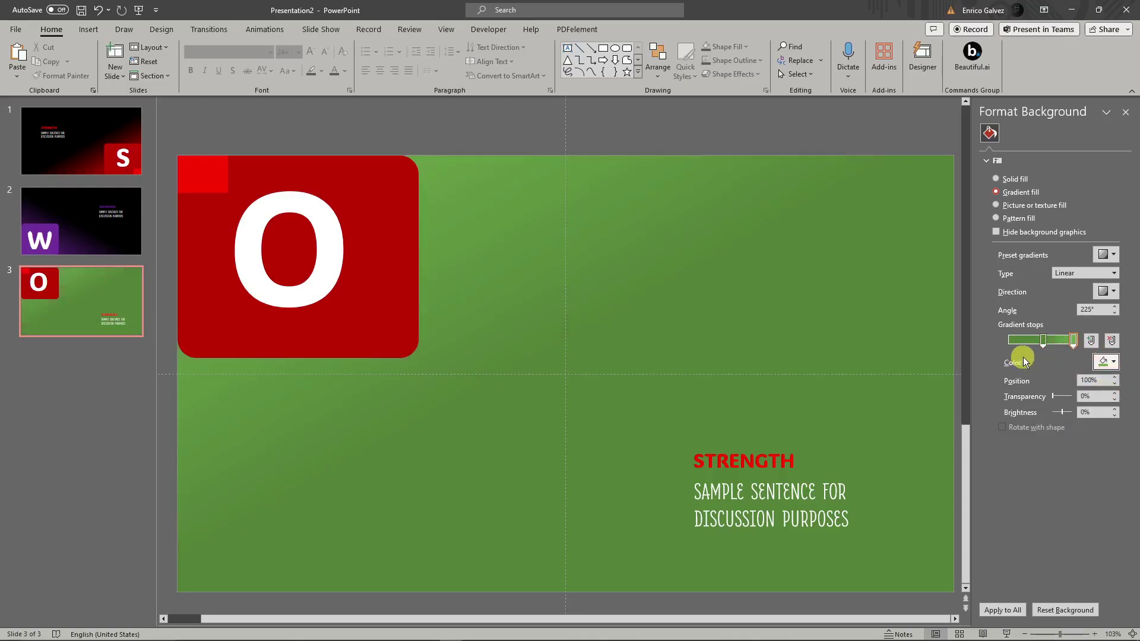
click(1108, 363)
click(1132, 430)
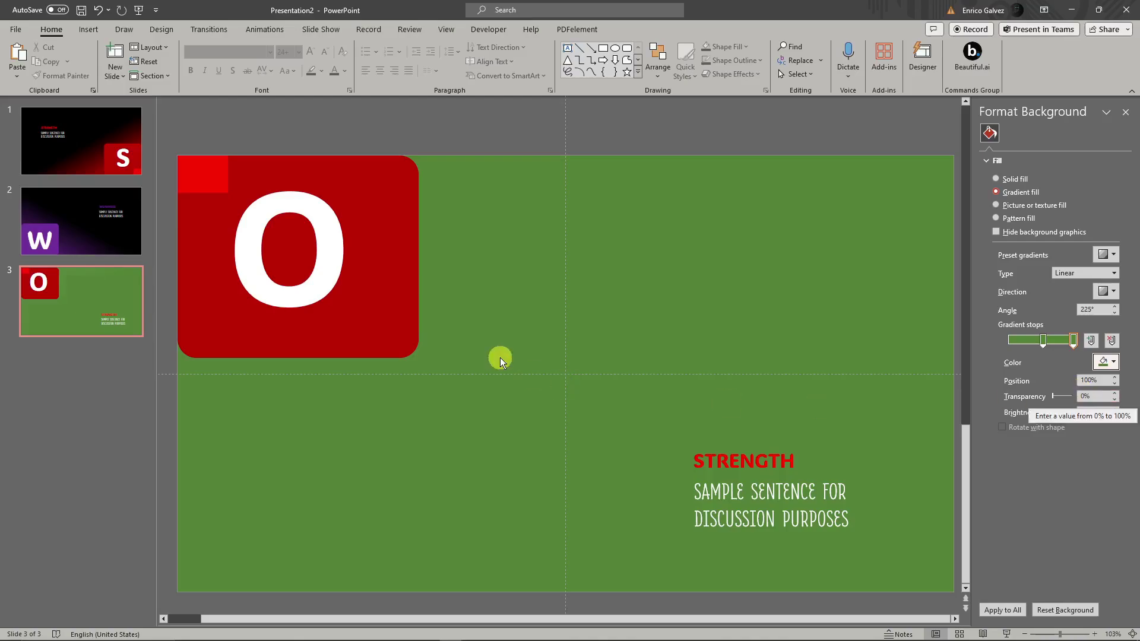
click(1043, 341)
click(1101, 362)
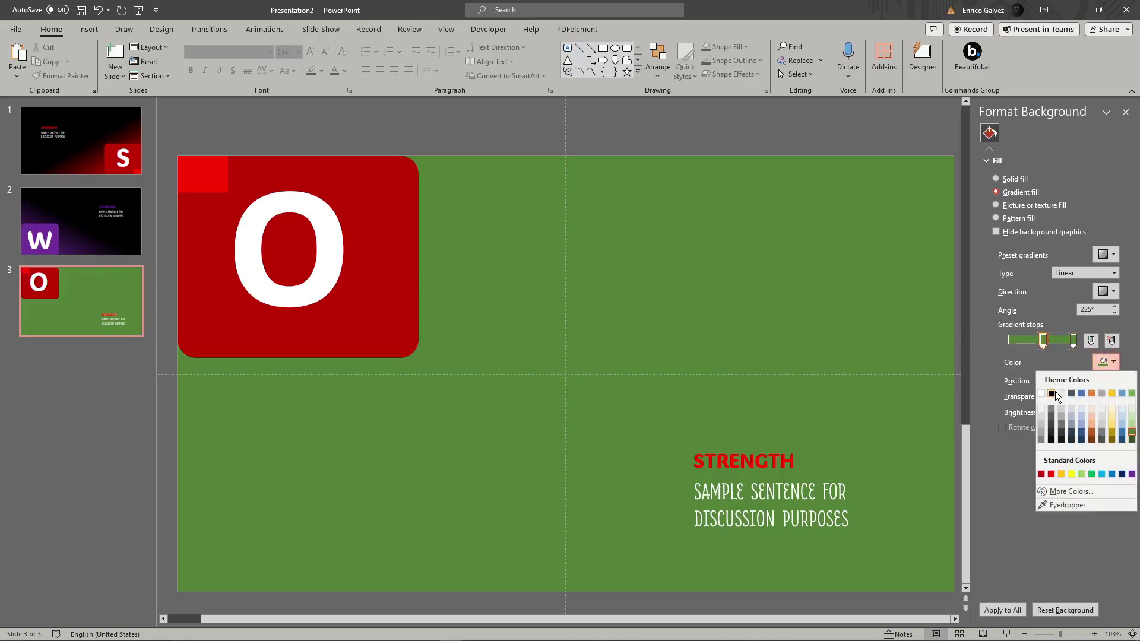
click(1052, 390)
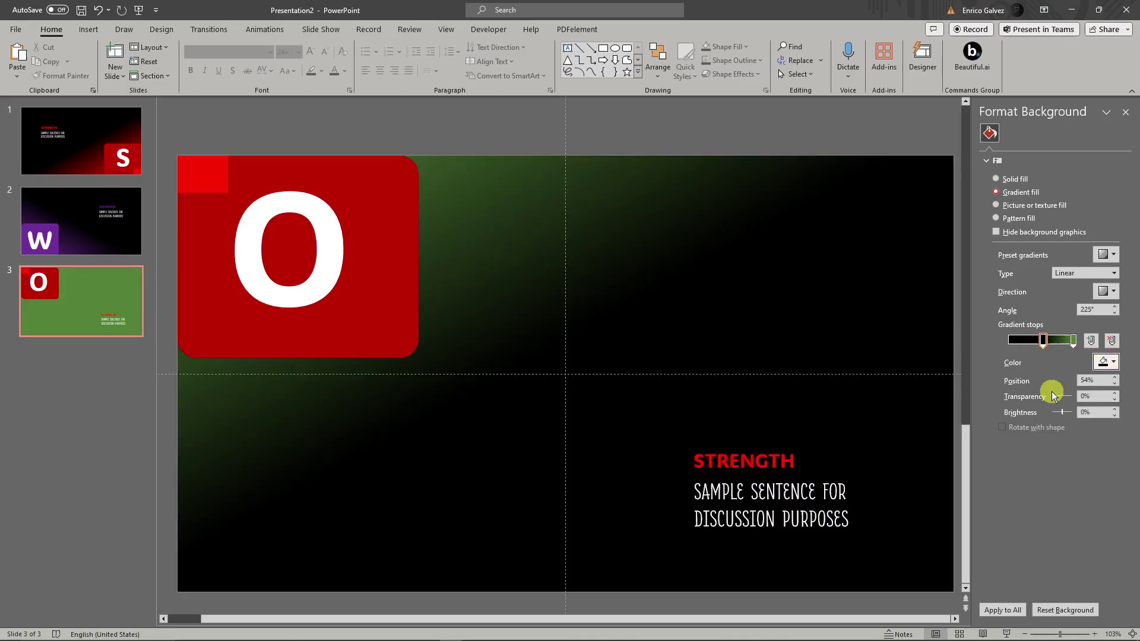
Fill the O tile and its small corner square green
click(372, 275)
click(1111, 291)
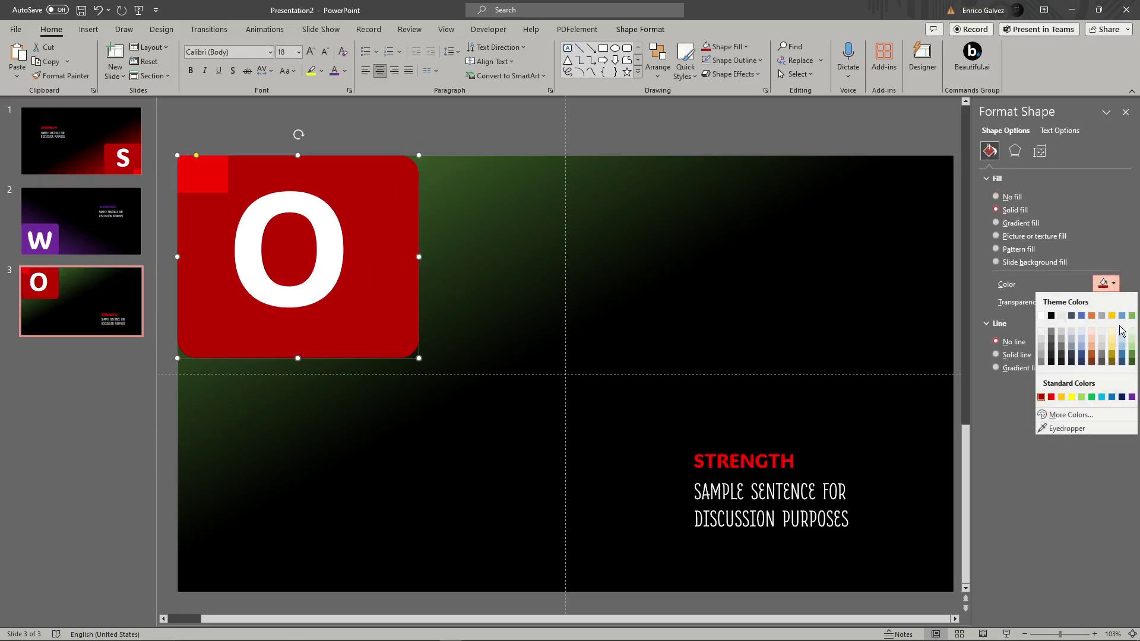
click(1132, 357)
click(200, 169)
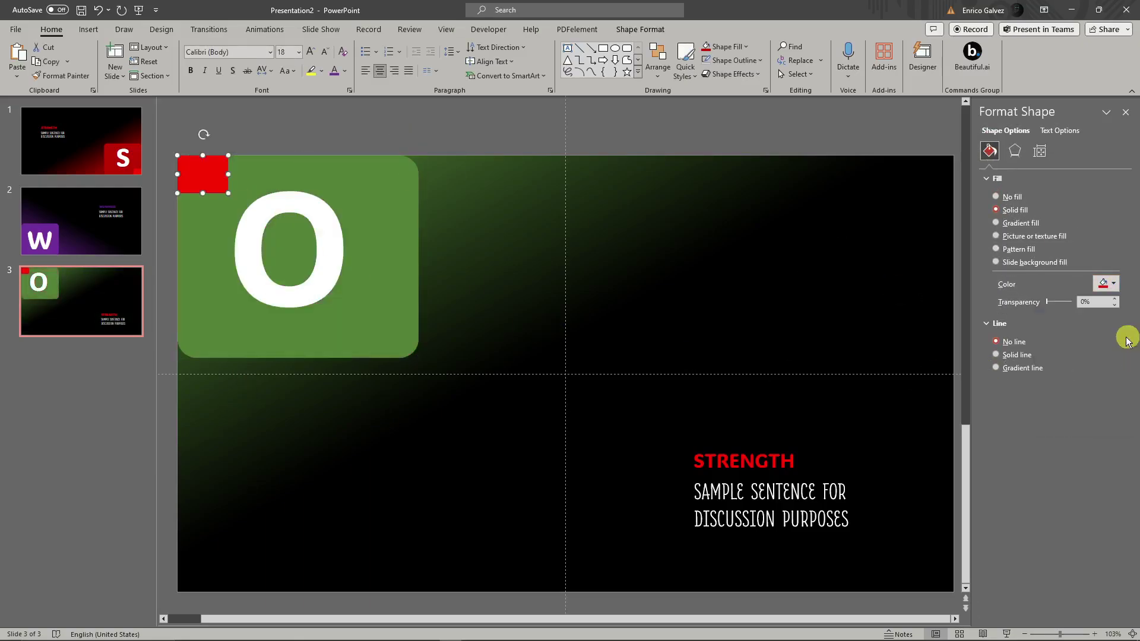
click(1107, 289)
click(1132, 357)
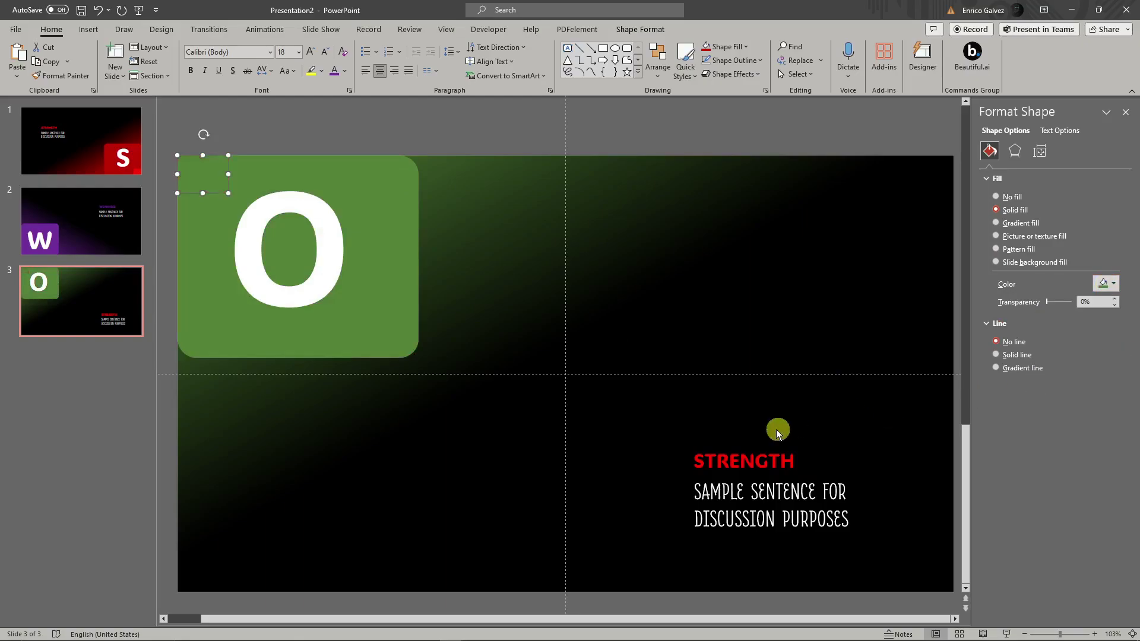
Colour the STRENGTH heading text green
click(739, 457)
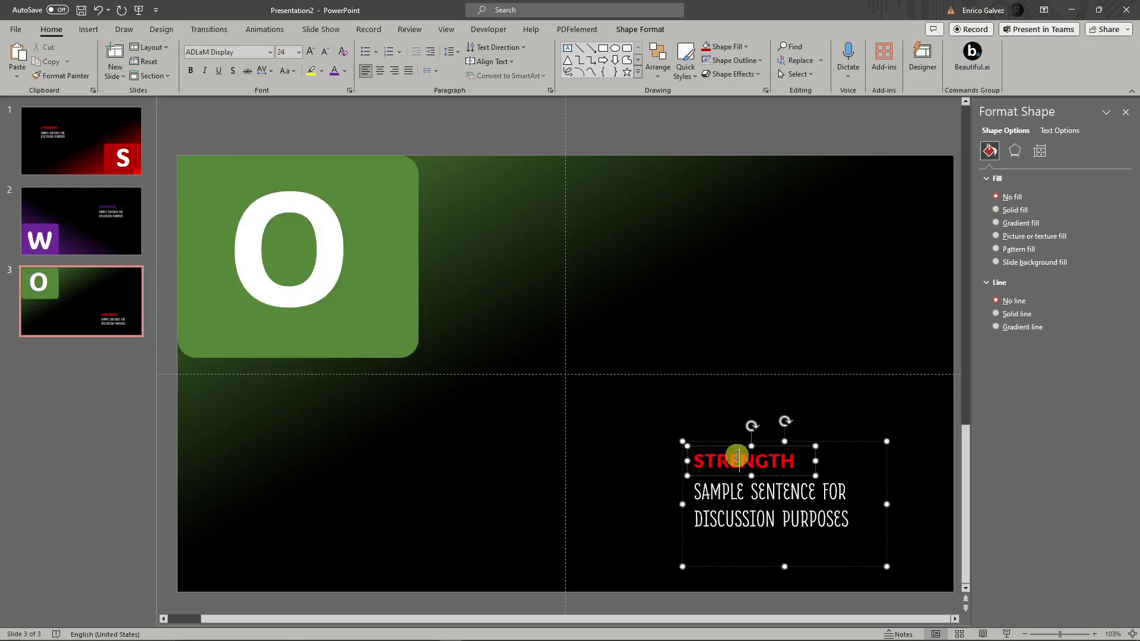
double_click(793, 462)
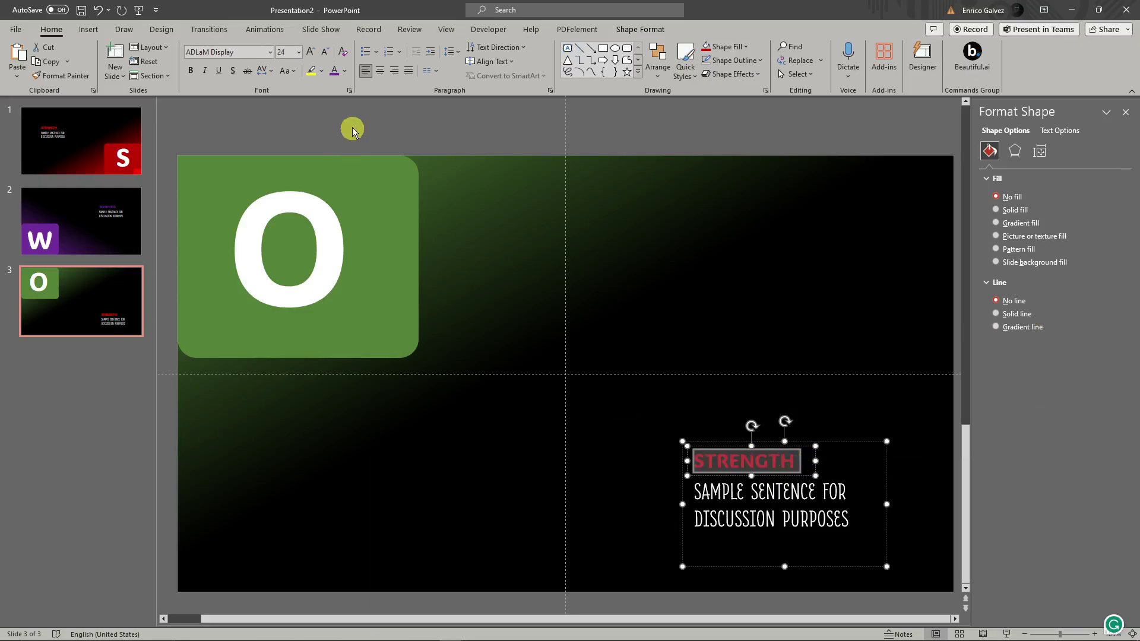
click(344, 71)
click(415, 135)
click(607, 407)
Retype the heading as OPPORTUNITIES and widen its box to fit one line
click(762, 461)
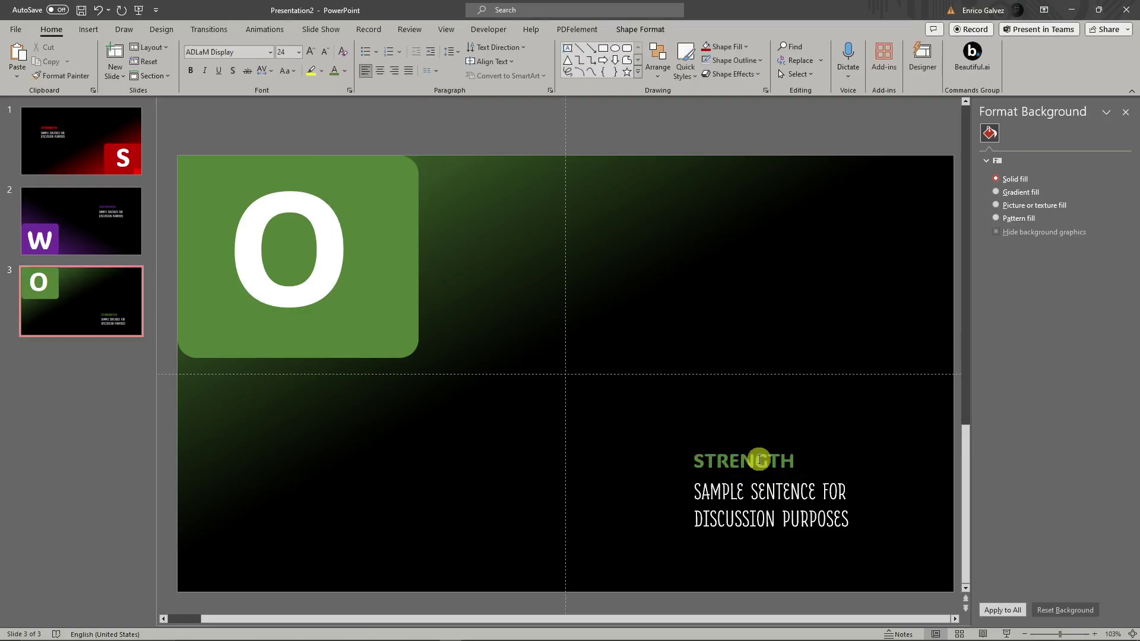
drag(846, 440, 835, 414)
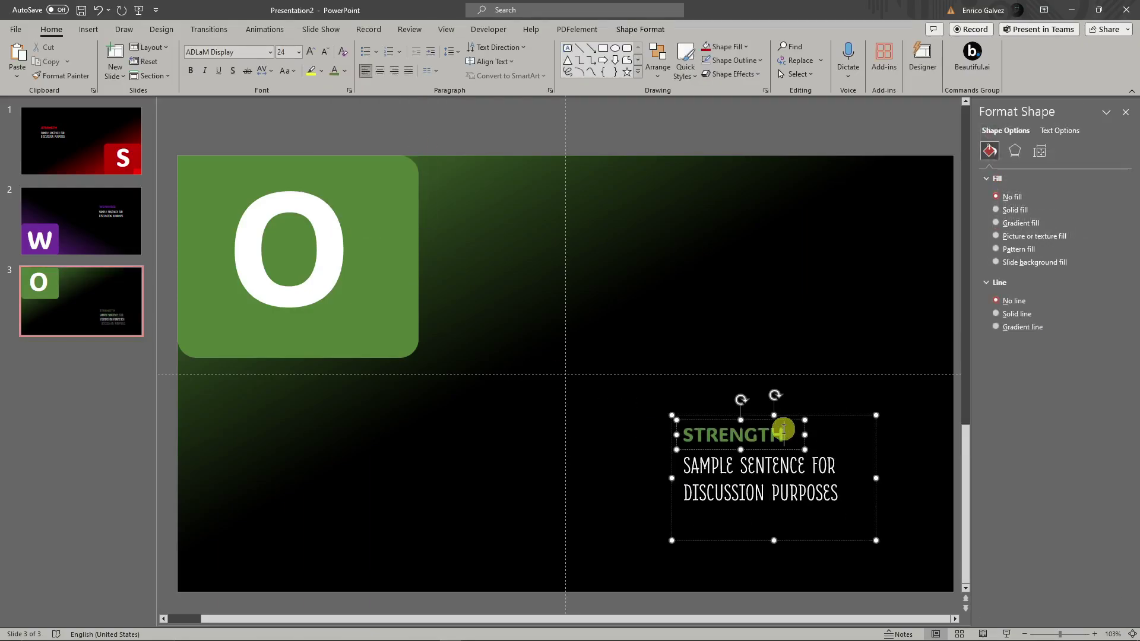
double_click(783, 432)
text(OPPO)
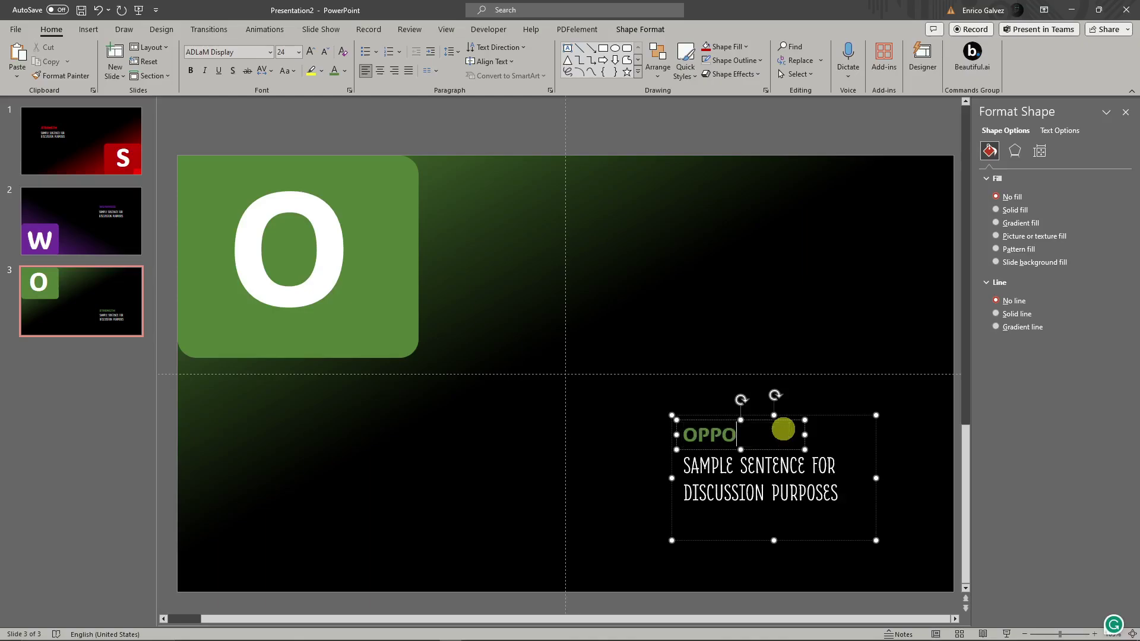
text(RTUNITIES)
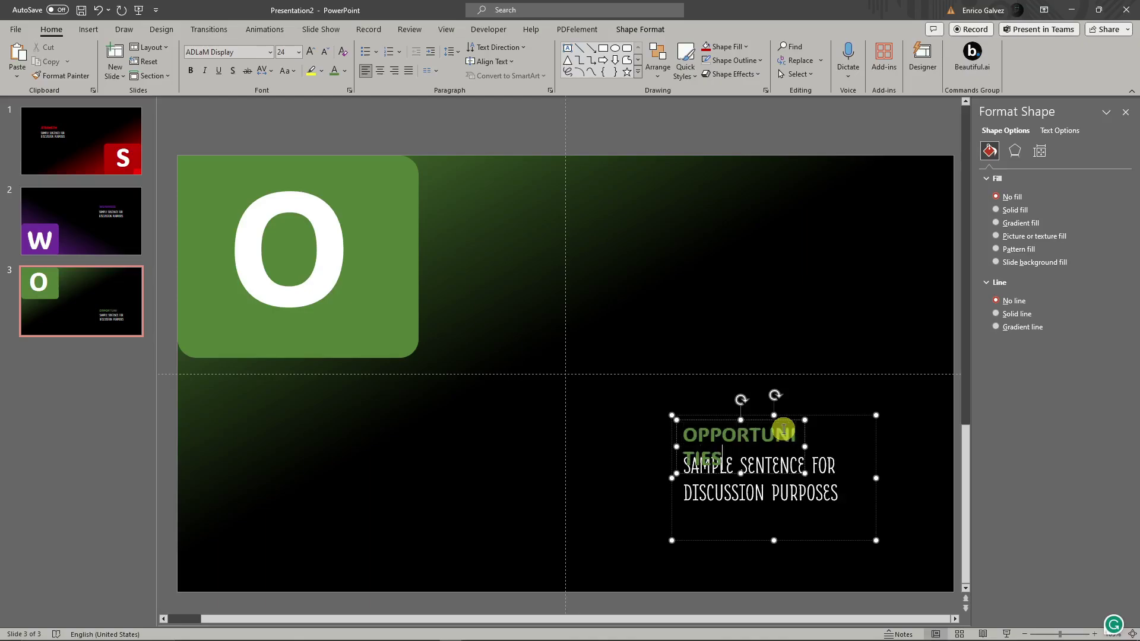
drag(805, 446, 854, 444)
click(28, 460)
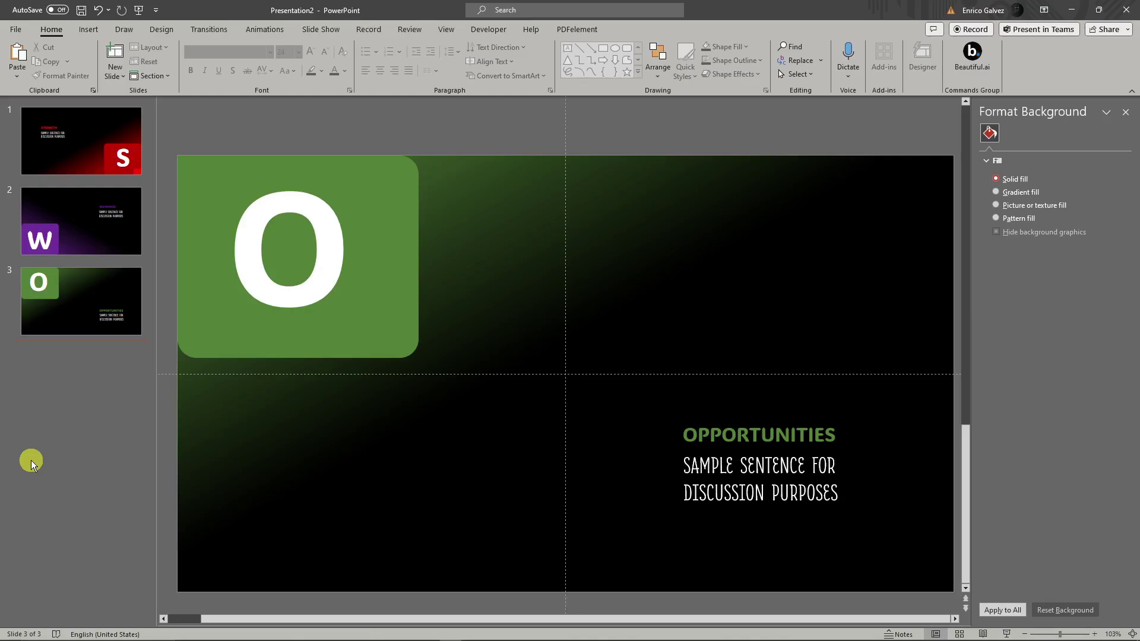
Duplicate slide 3 and move the green tile, letter O and corner square to the top right
right_click(115, 304)
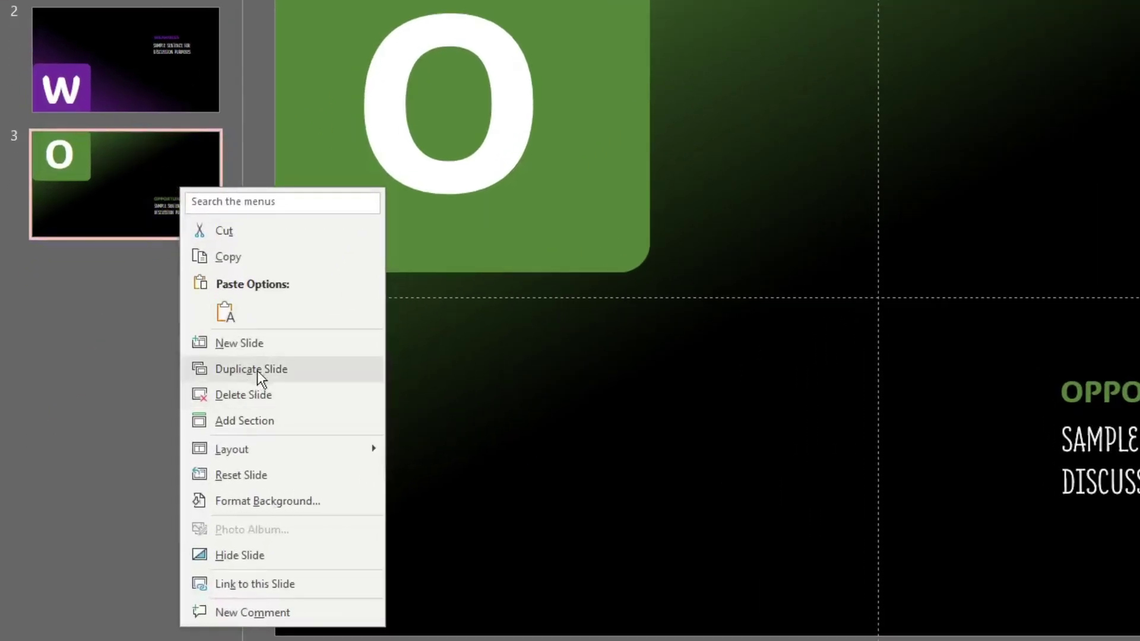
click(258, 370)
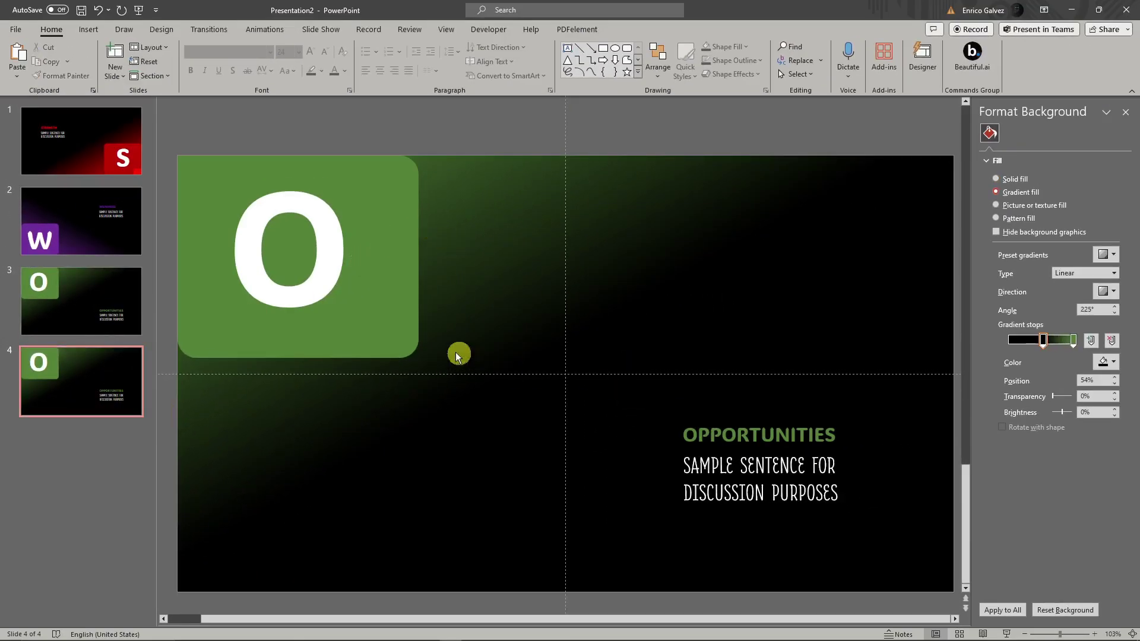
drag(445, 362, 255, 191)
click(315, 224)
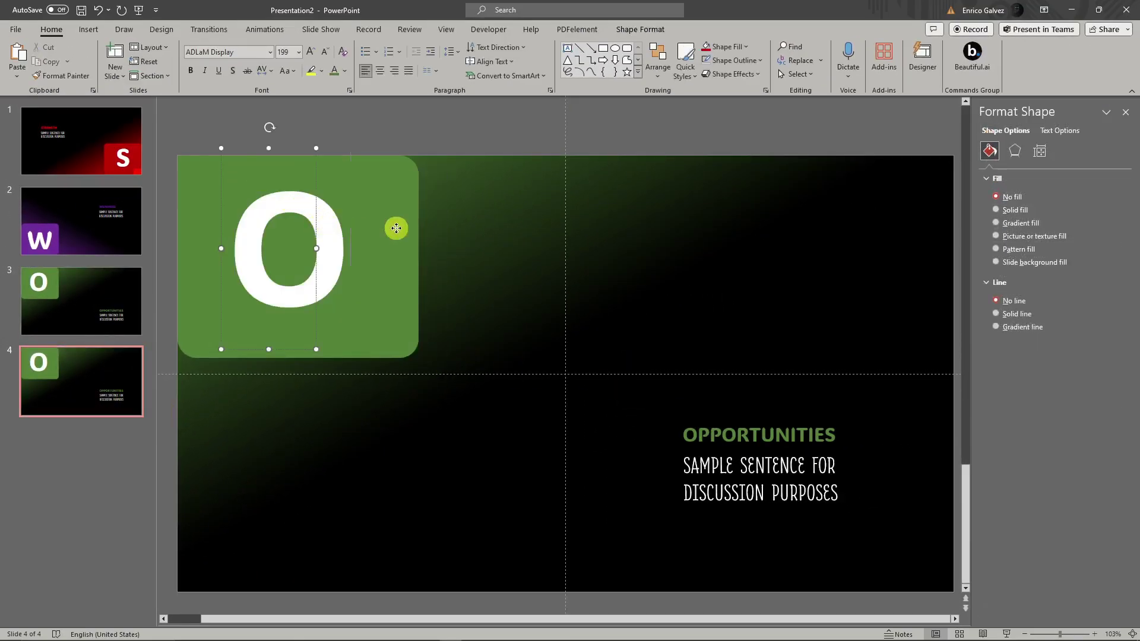
drag(435, 190, 926, 185)
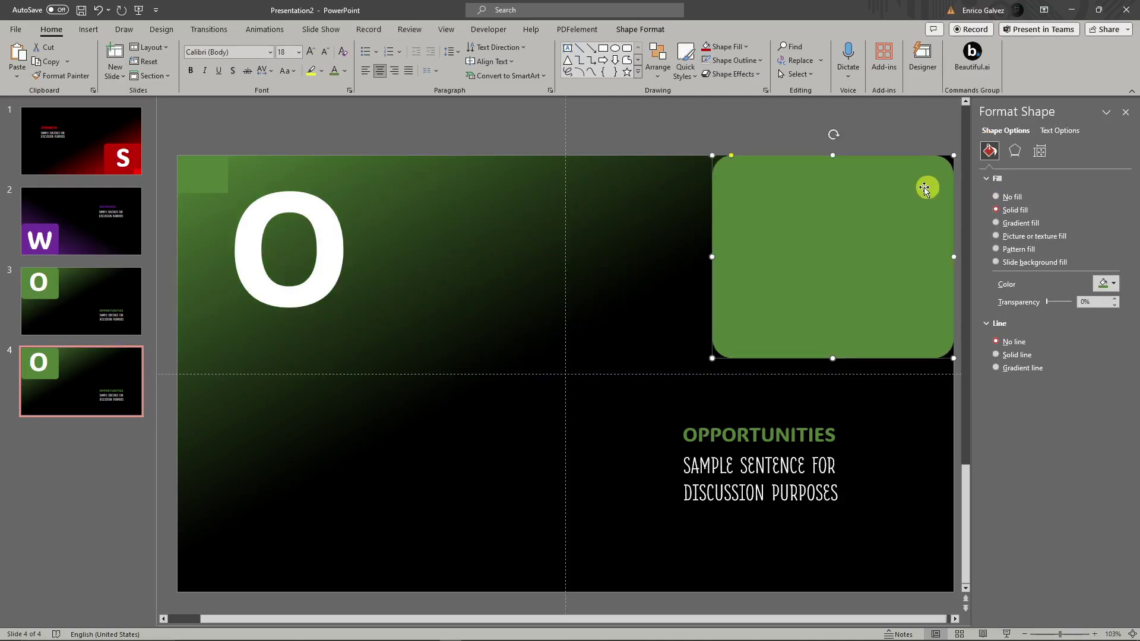
click(295, 238)
drag(317, 235, 865, 232)
drag(176, 182, 907, 175)
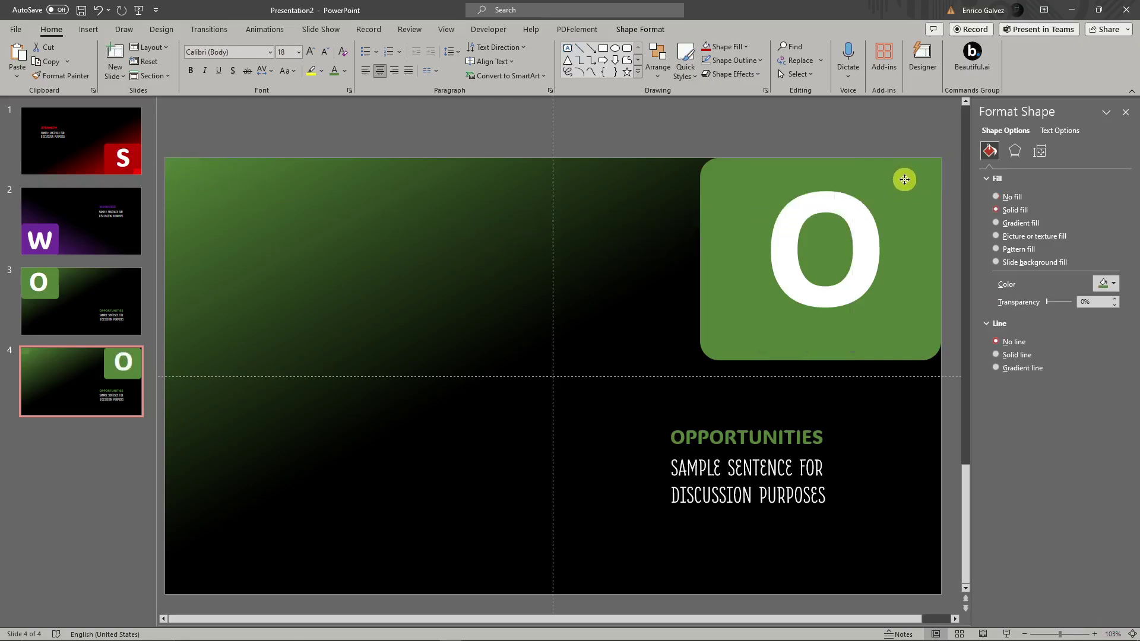
click(570, 462)
Move the OPPORTUNITIES text block to the lower left of the slide
click(829, 502)
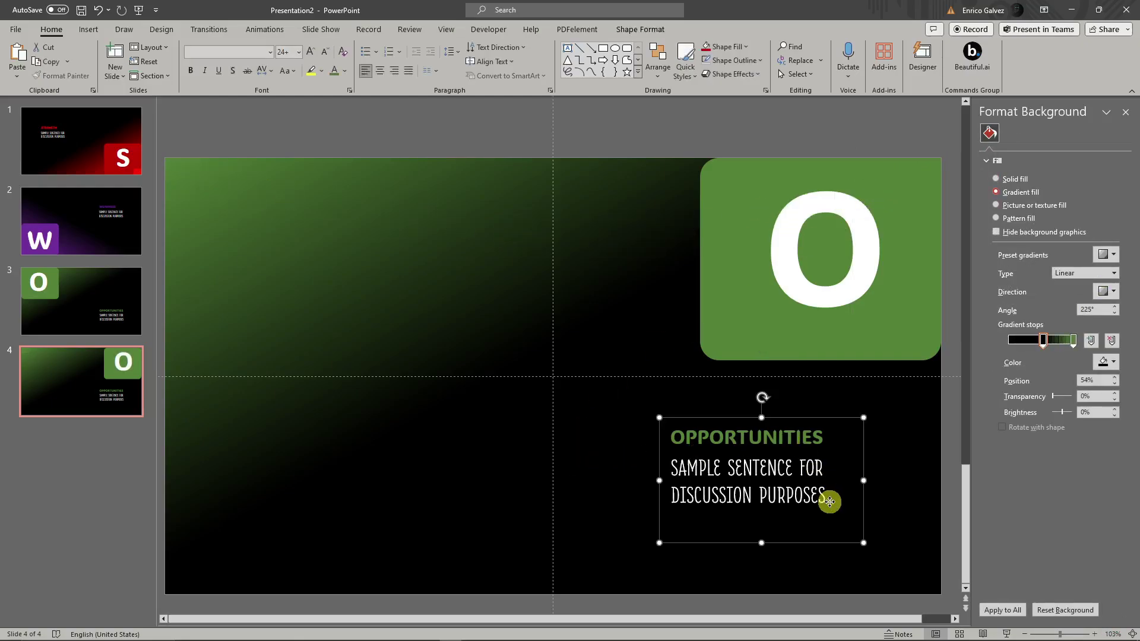
click(846, 423)
click(798, 470)
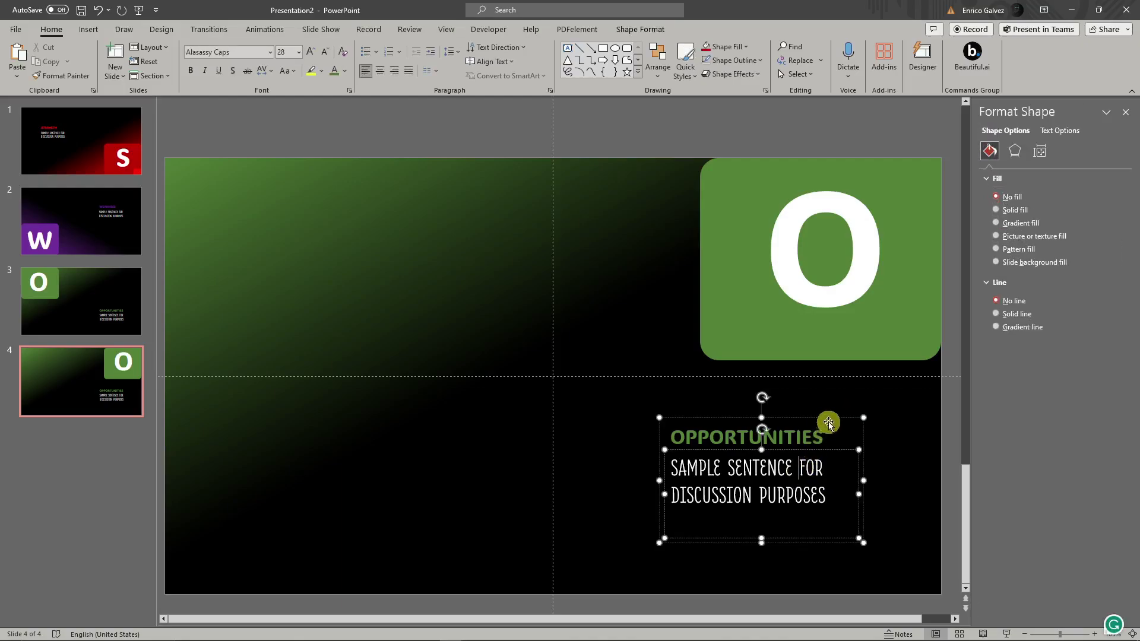
drag(830, 419, 382, 443)
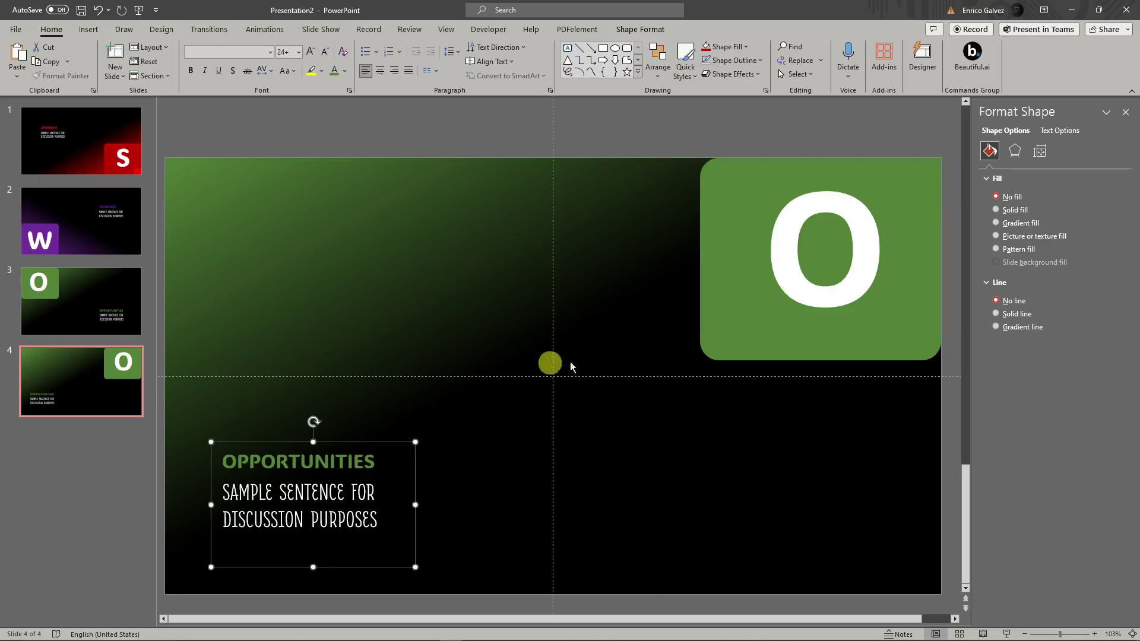
click(531, 526)
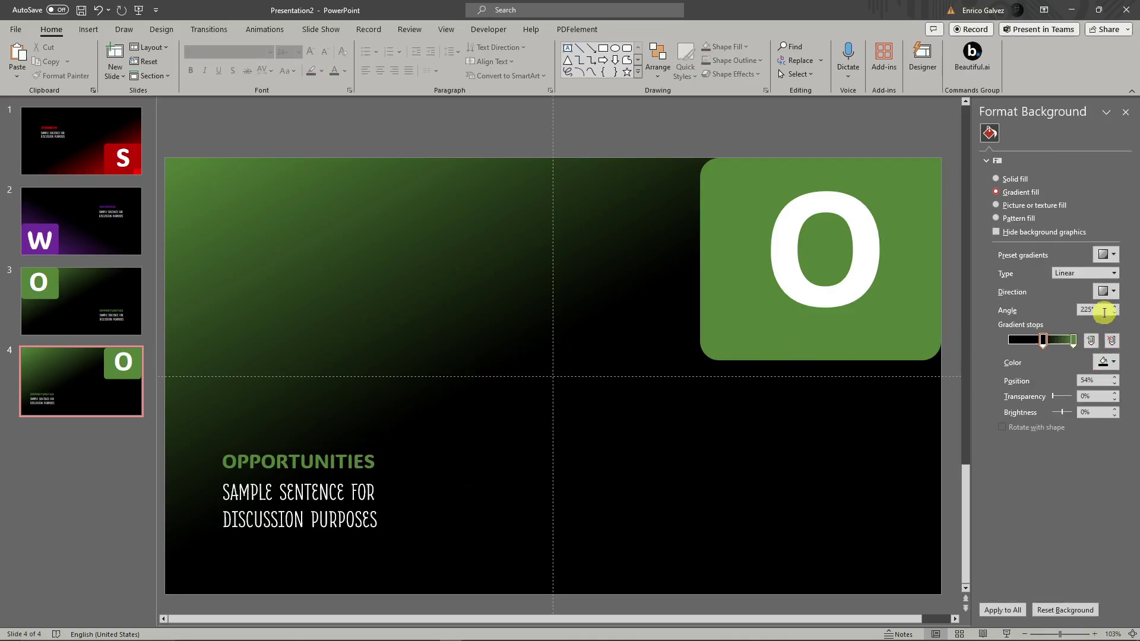
Set the background gradient direction to 315° and nudge the text block slightly up
click(1112, 292)
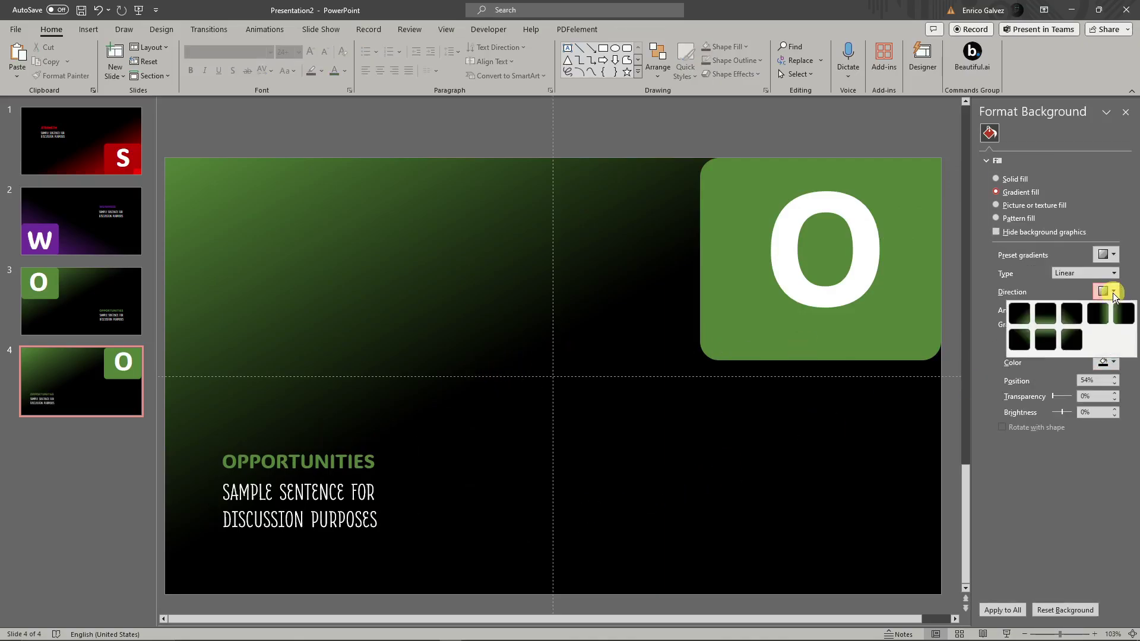
click(1070, 315)
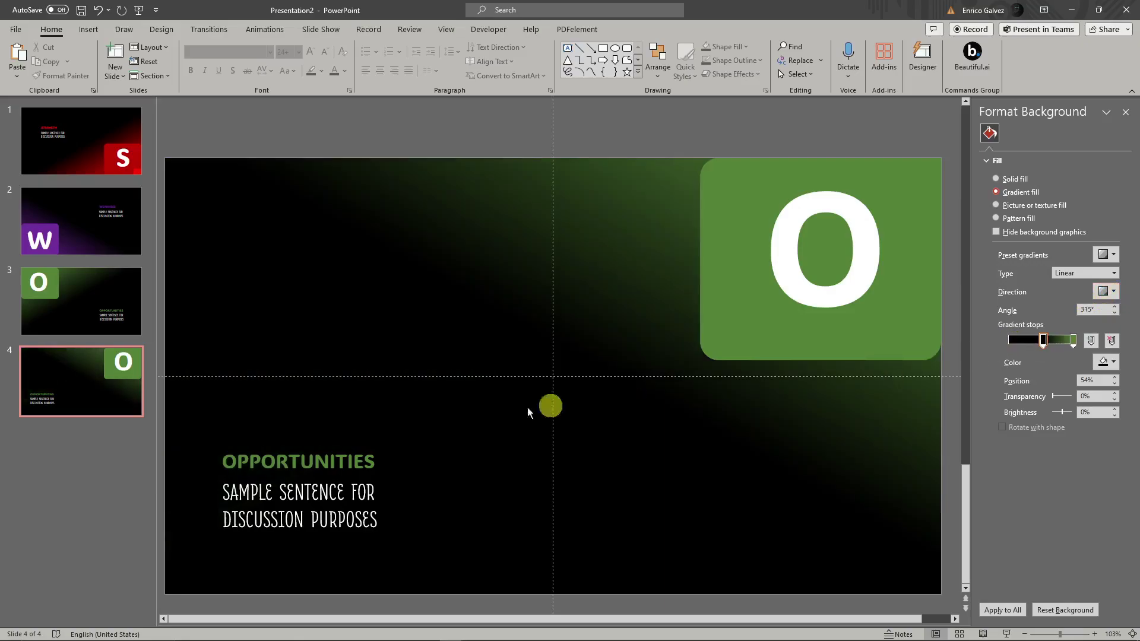
click(370, 473)
drag(374, 447, 397, 437)
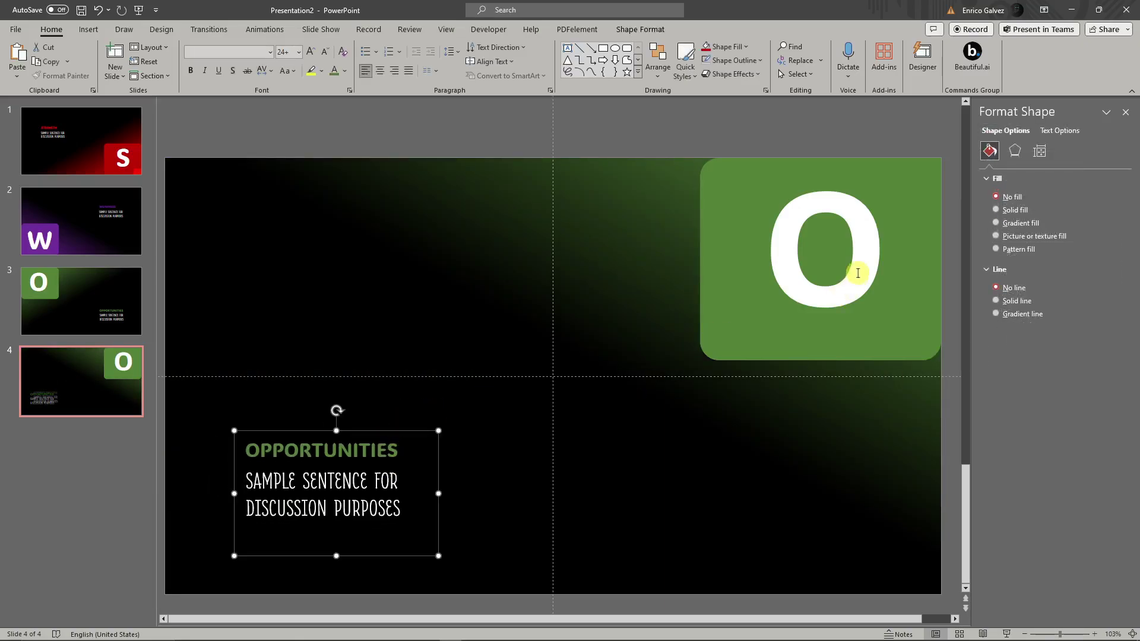
Replace the letter O with T and the word OPPORTUNITIES with THREATS
double_click(858, 273)
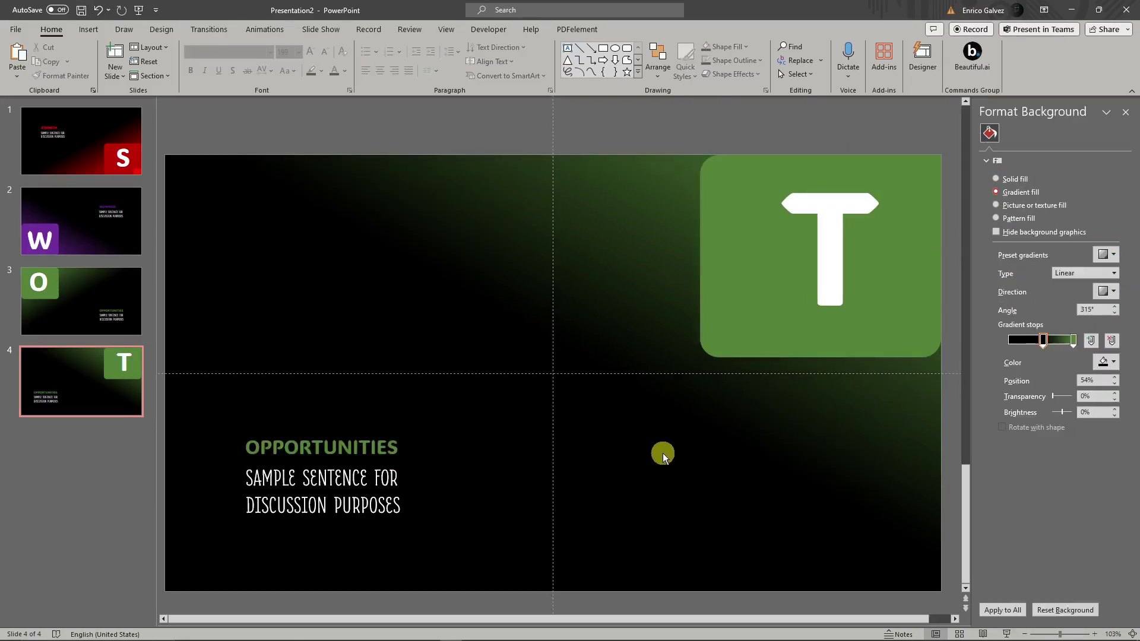
click(822, 204)
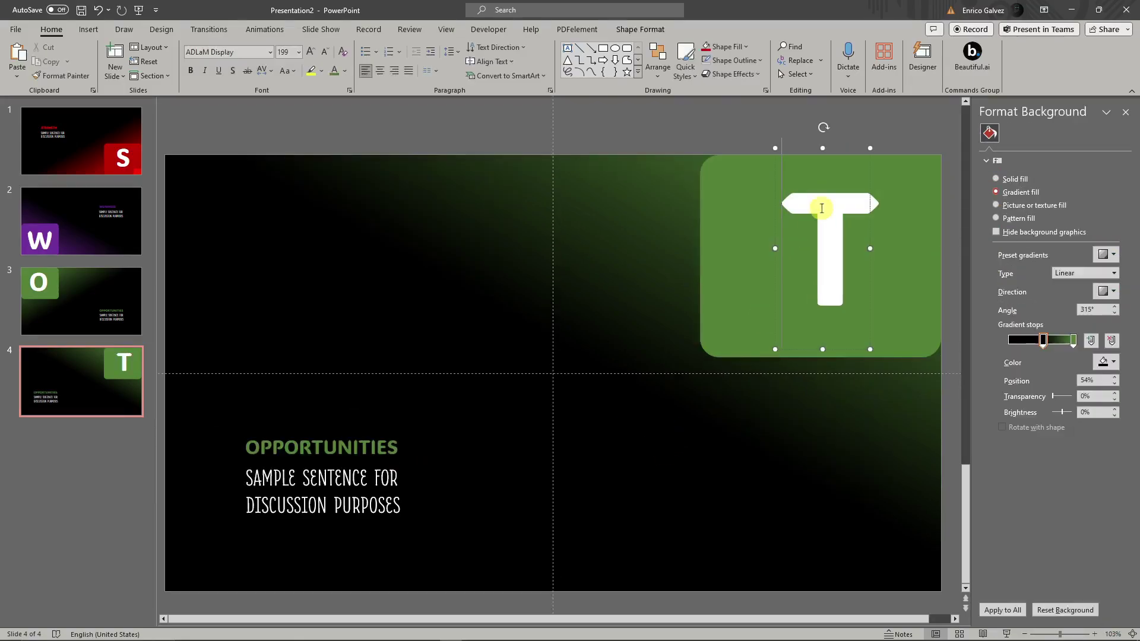
double_click(379, 454)
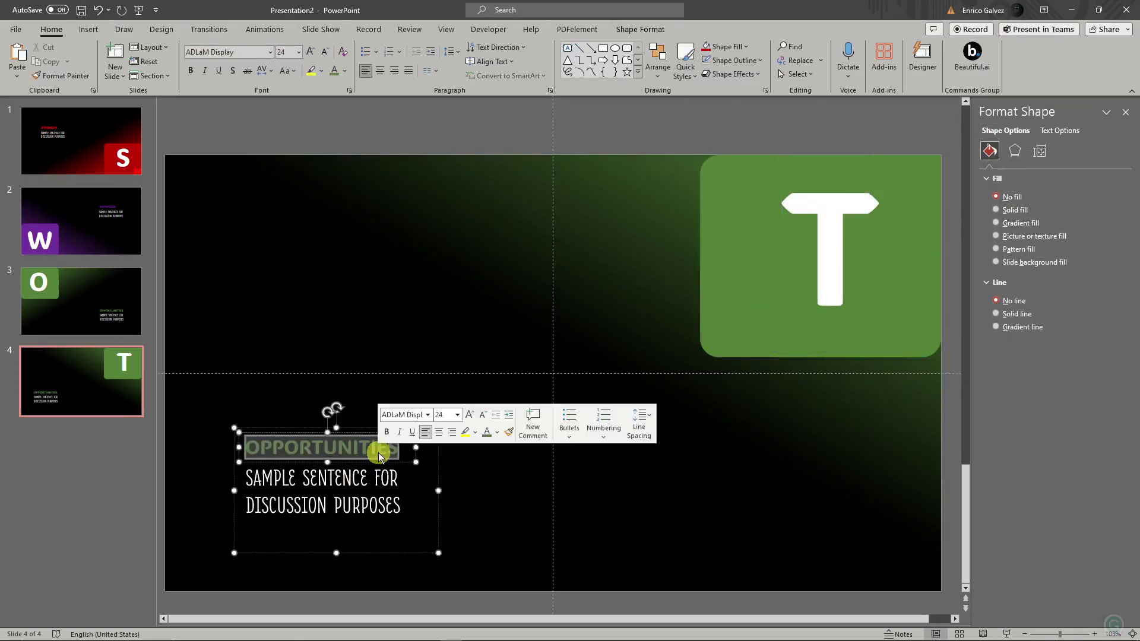
text(THREATS)
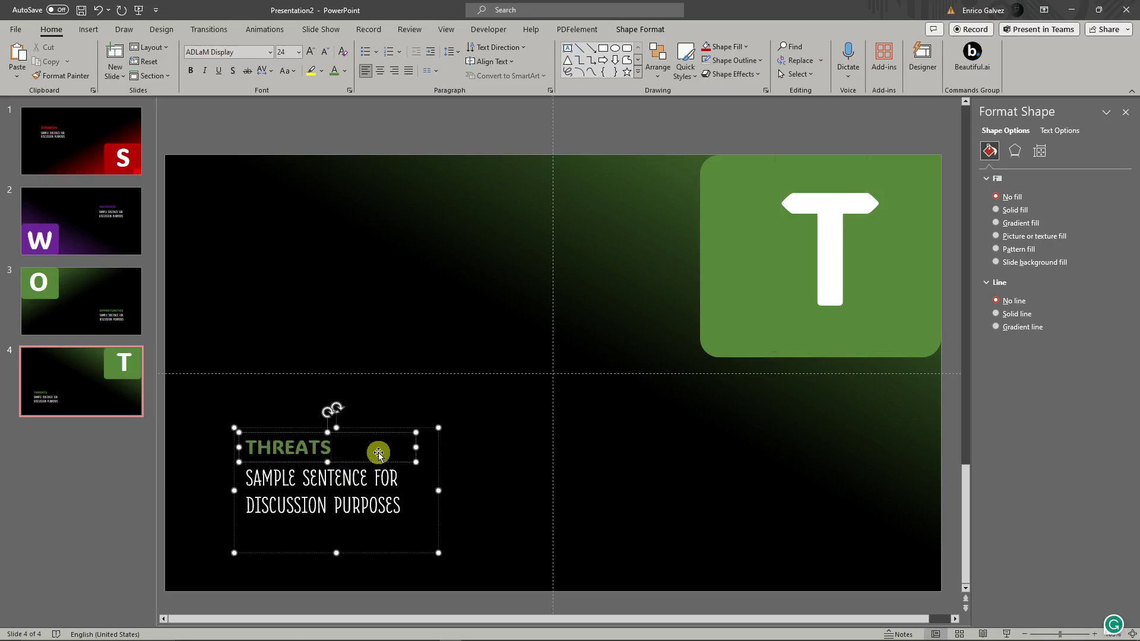
click(724, 287)
Fill the rounded tile with light blue and delete the small green corner square
click(850, 190)
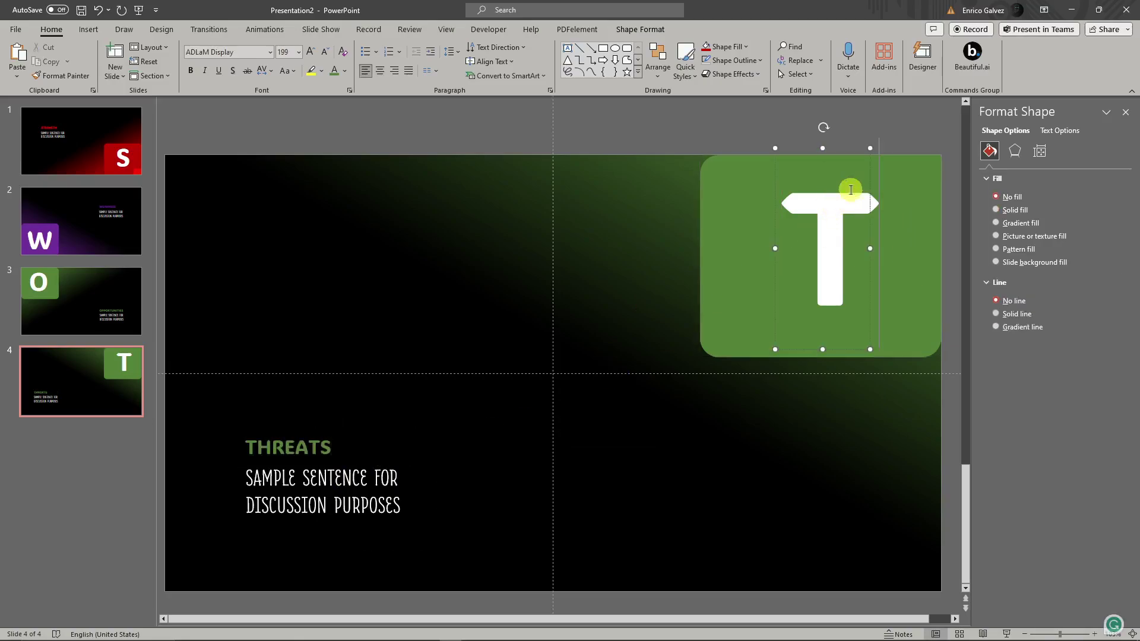
drag(870, 170, 863, 178)
scroll(764, 246, down, 1)
click(727, 266)
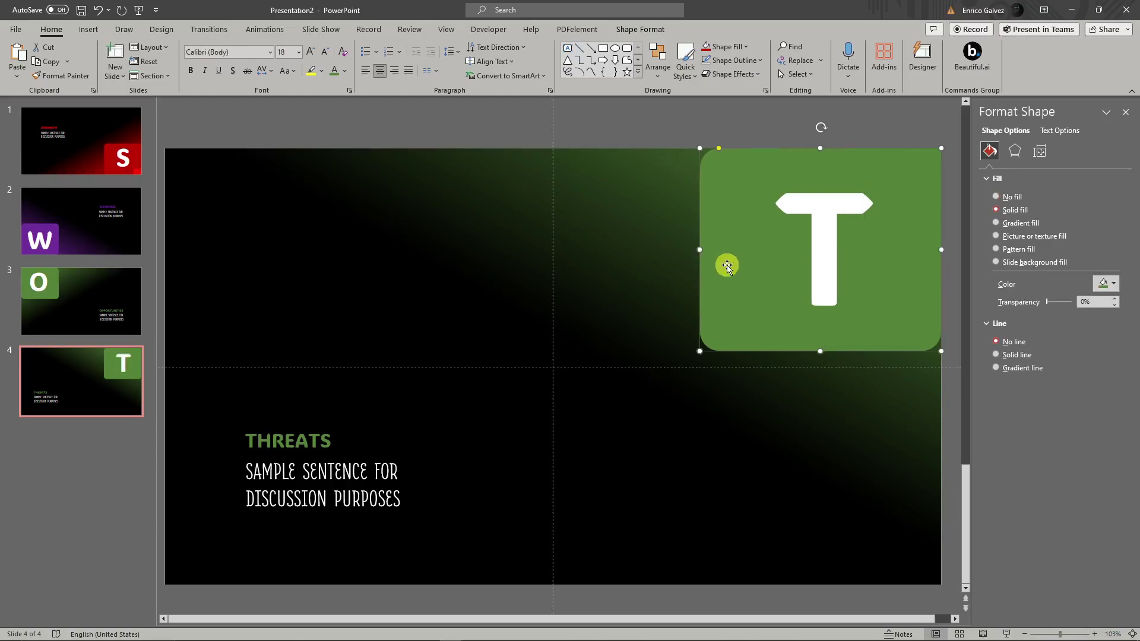
click(1112, 286)
click(1102, 397)
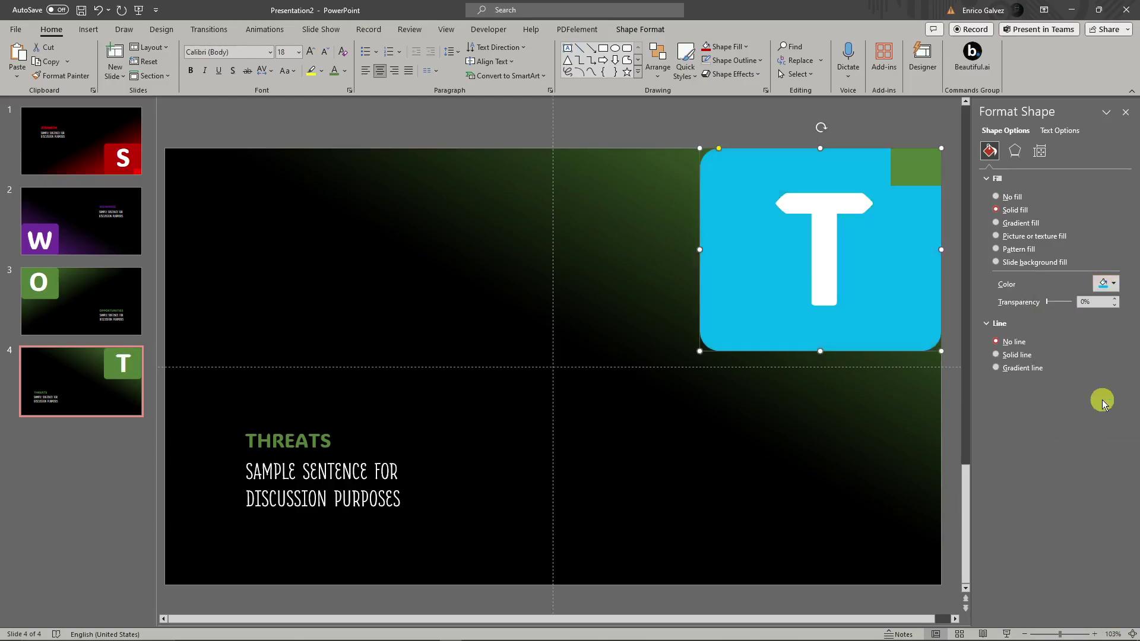
click(908, 178)
click(1111, 286)
key(Delete)
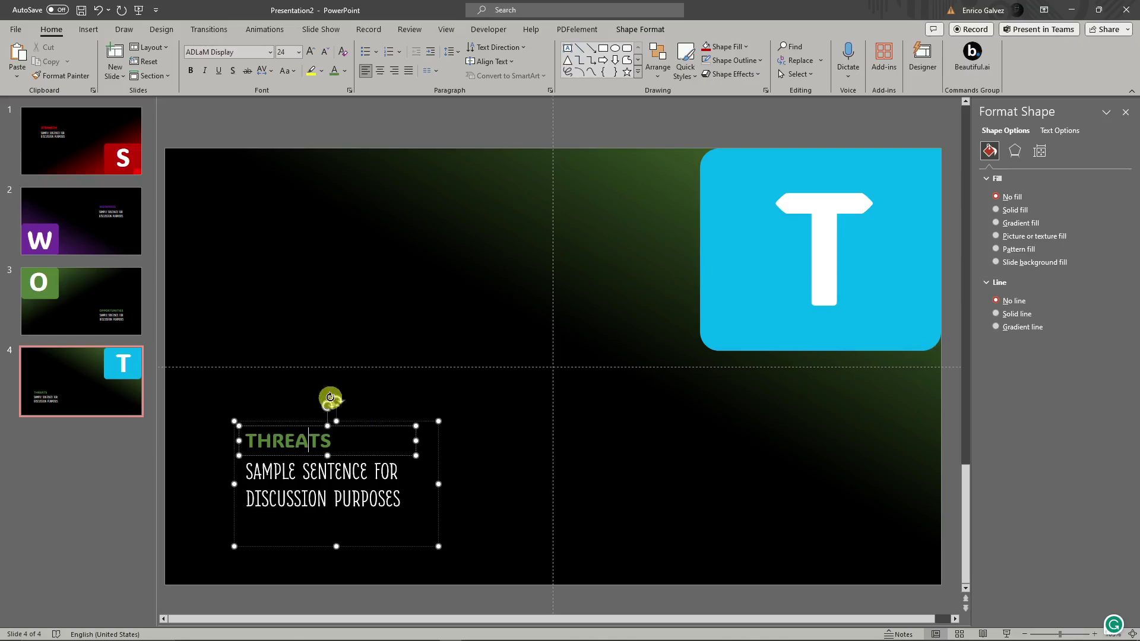
Colour the THREATS heading light blue and begin recolouring the background's green gradient stop
click(325, 439)
double_click(325, 440)
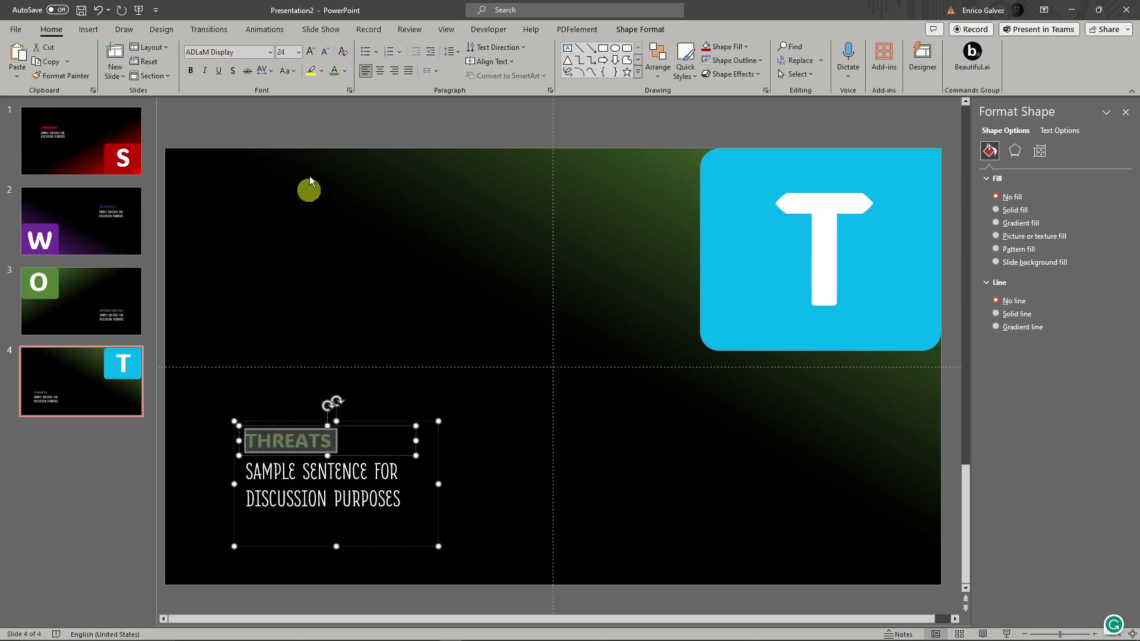
click(347, 70)
click(396, 182)
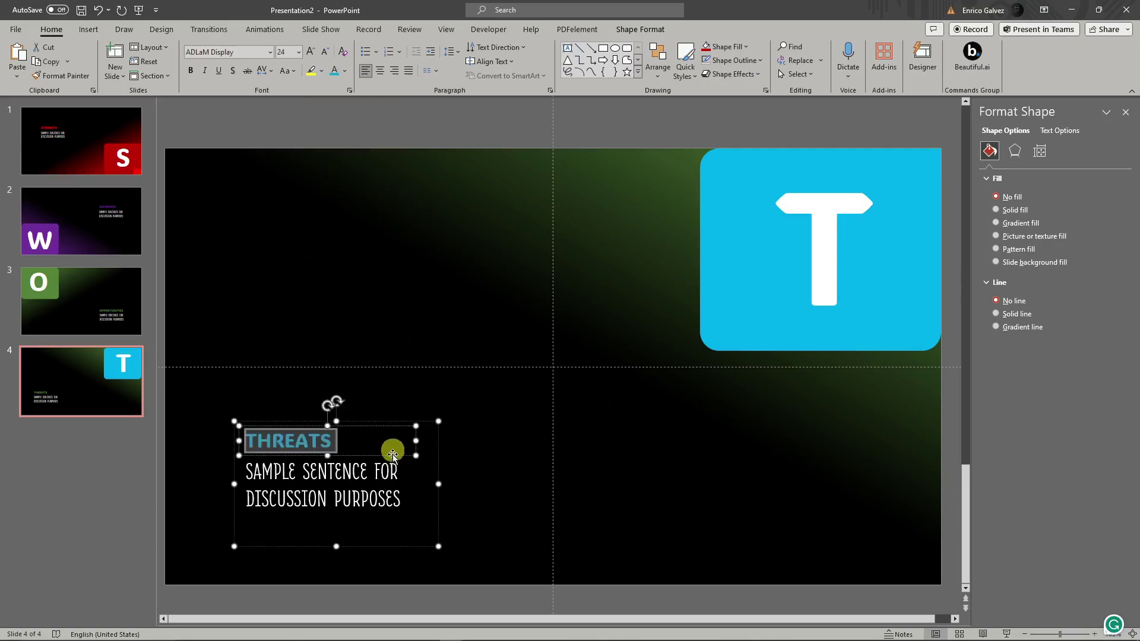
click(597, 294)
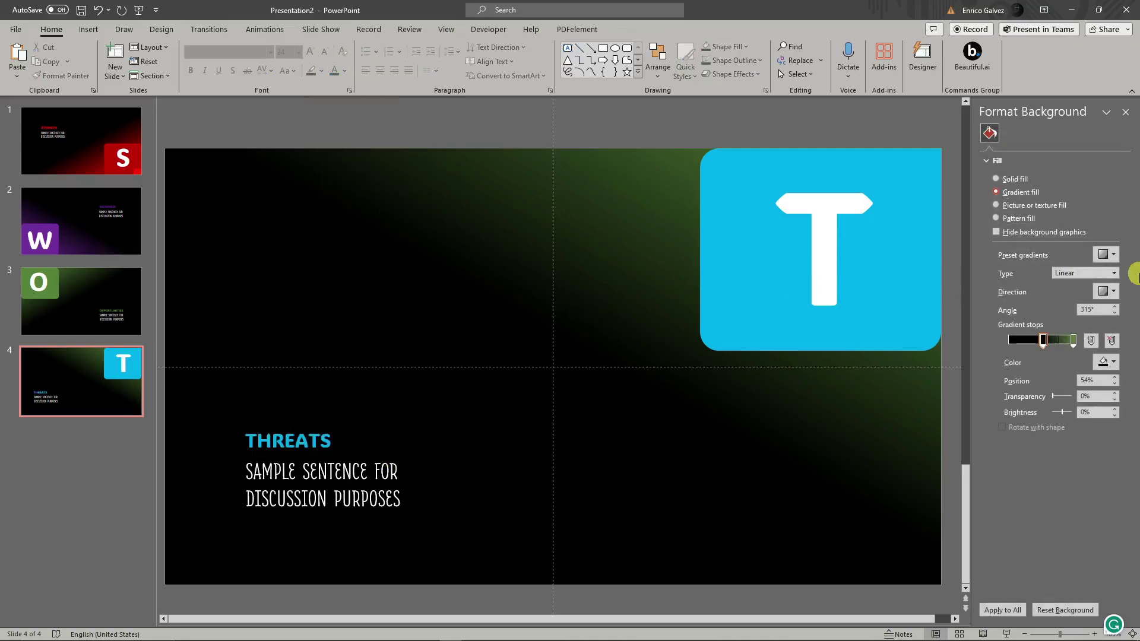
click(1073, 341)
click(1107, 361)
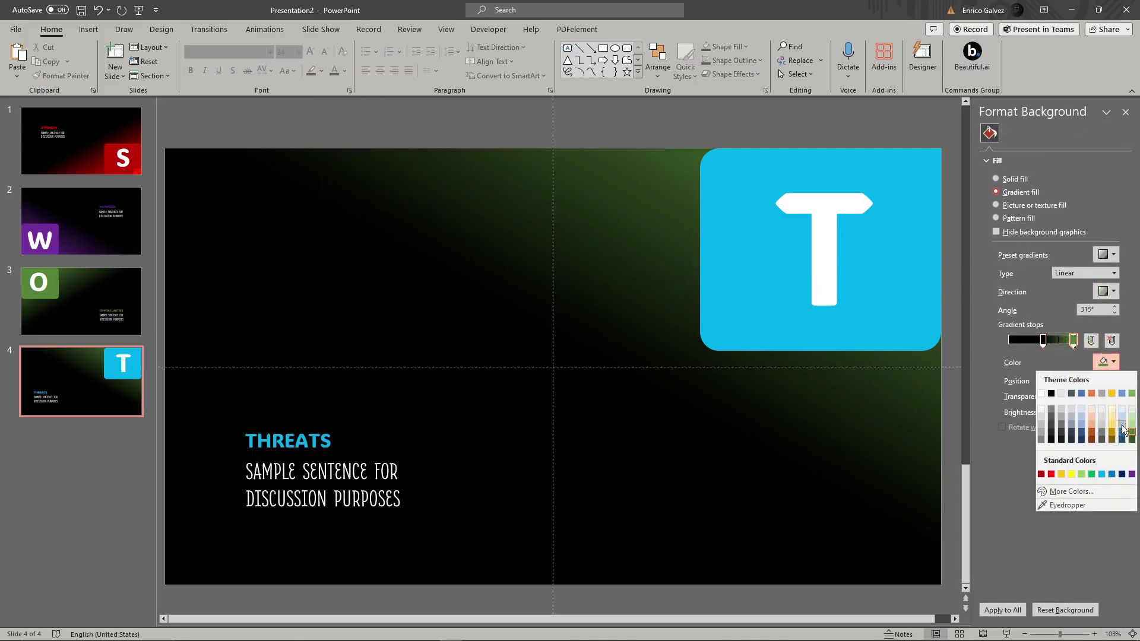